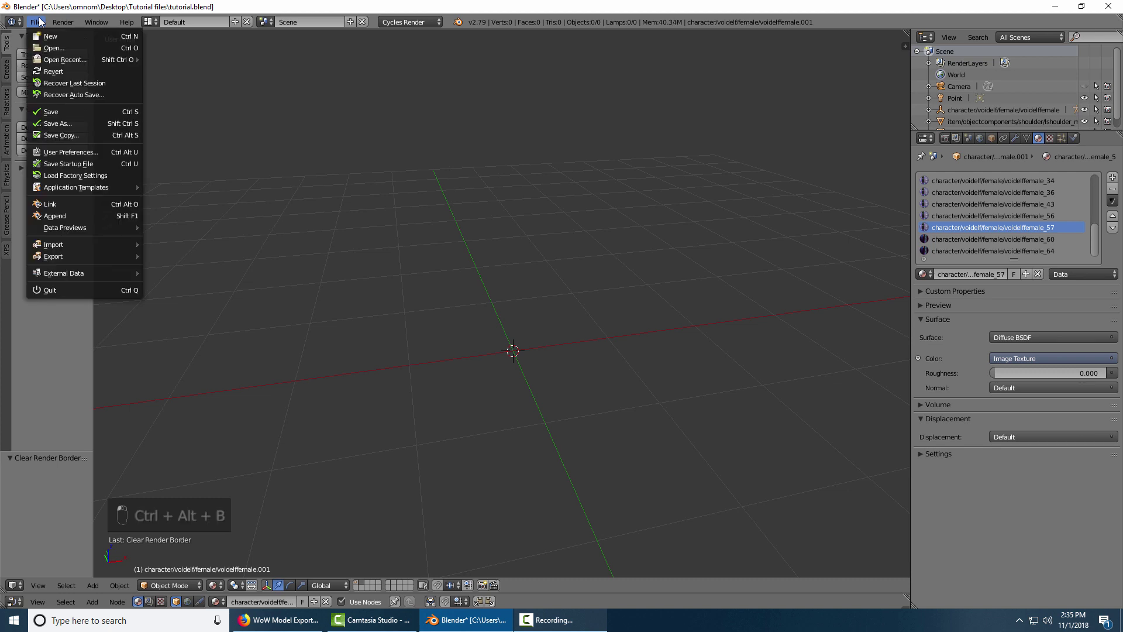
Step: Import 8hu_kultiras_smallhouse_01_interior_b.obj as a WMO OBJ from the world\wmo\kultiras\human folder inside Tutorial files
{"action": "mouse_move", "coordinate": [70, 244]}
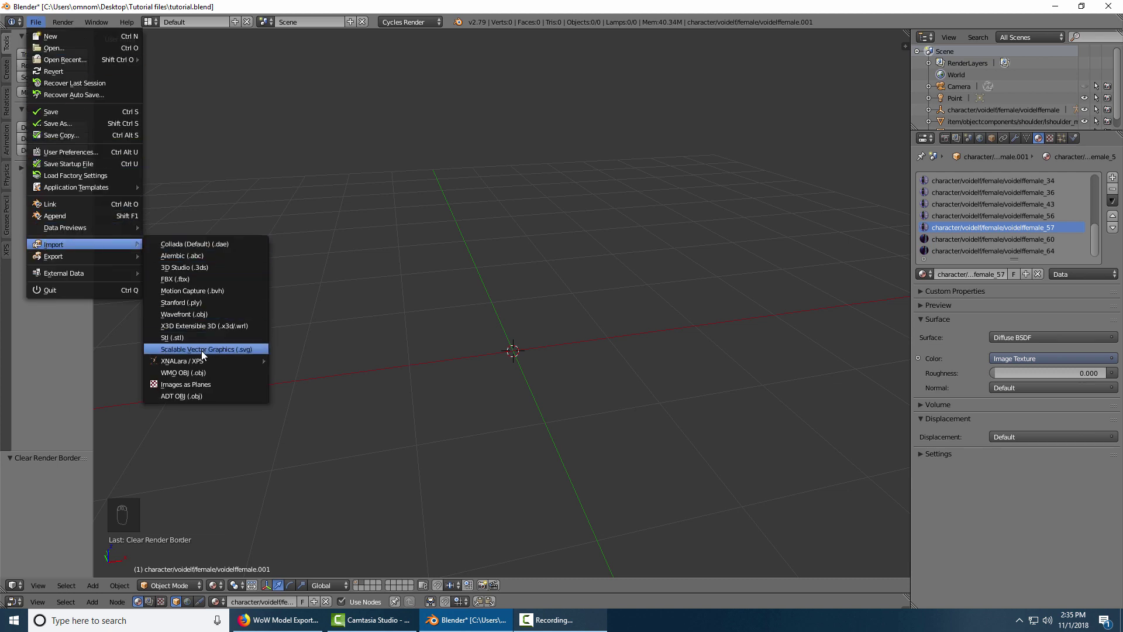
{"action": "left_click", "coordinate": [202, 372]}
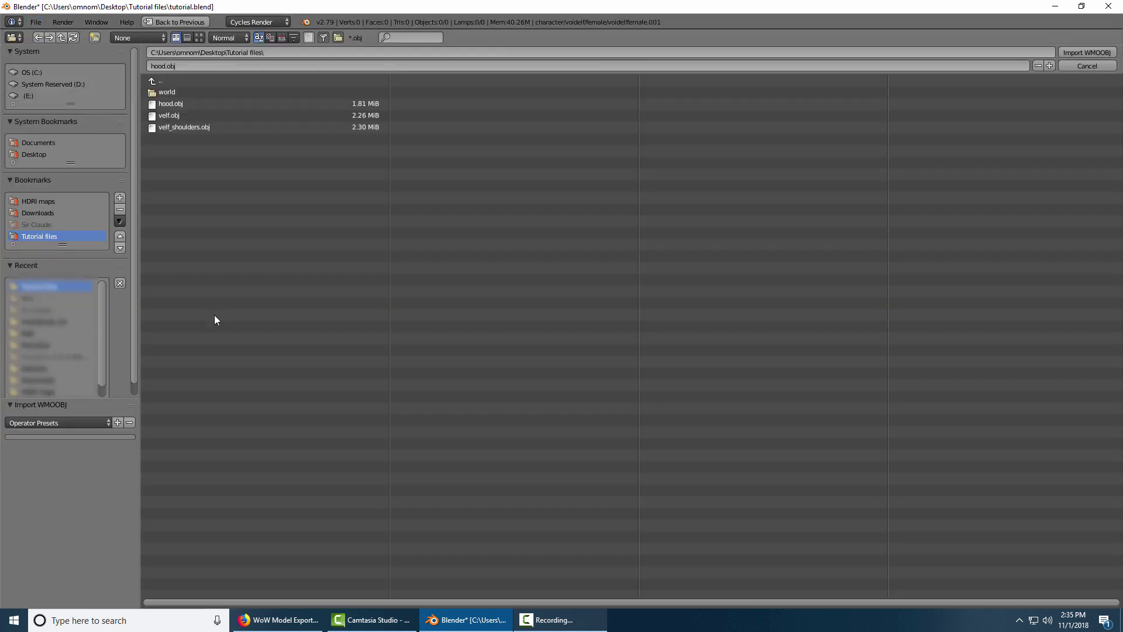
{"action": "left_click", "coordinate": [168, 93]}
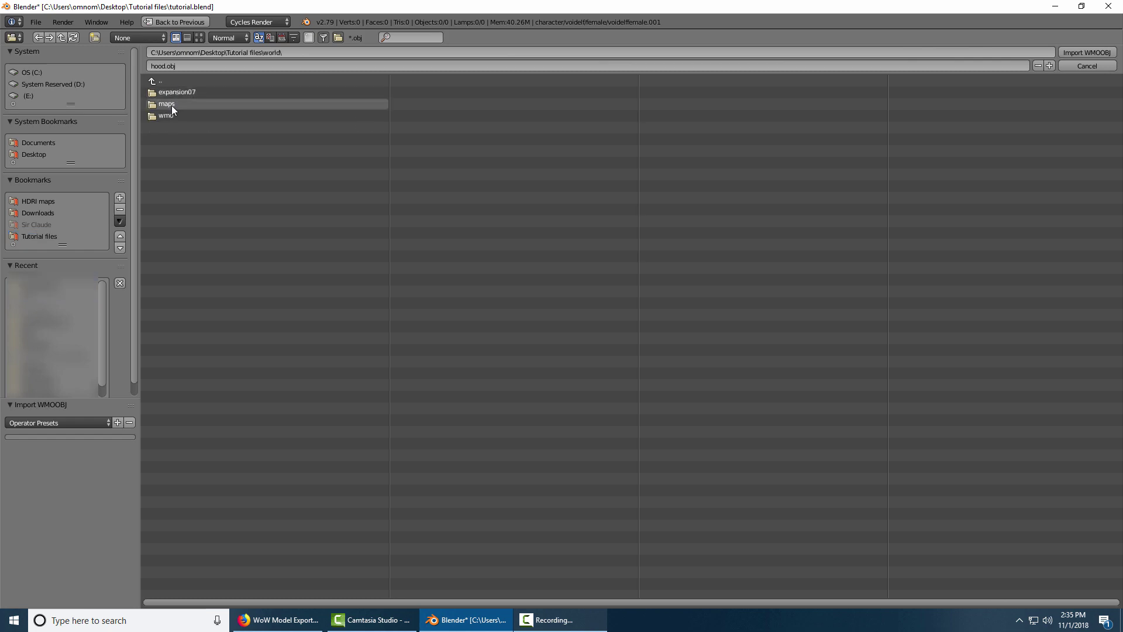
{"action": "left_click", "coordinate": [173, 115]}
{"action": "left_click", "coordinate": [185, 93]}
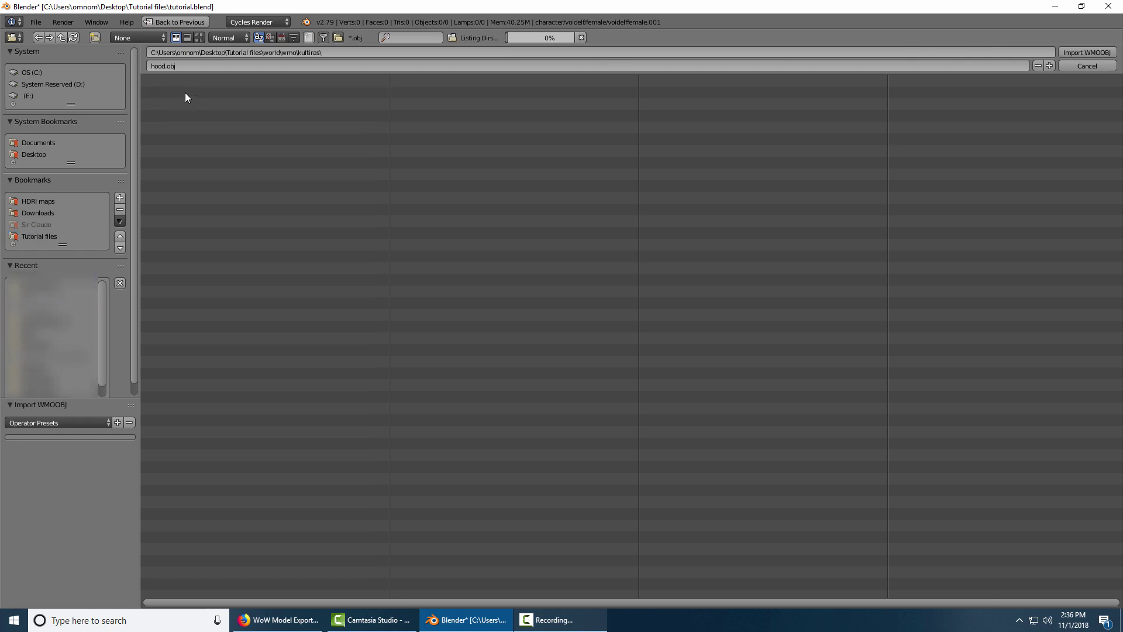
{"action": "left_click", "coordinate": [184, 92]}
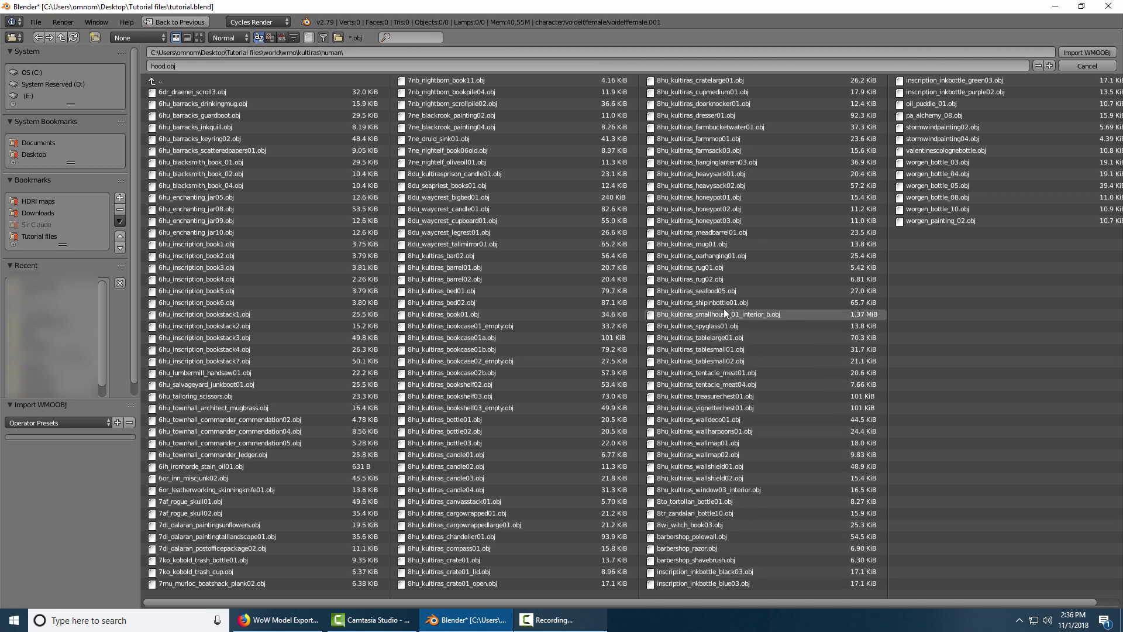
{"action": "left_click", "coordinate": [698, 313]}
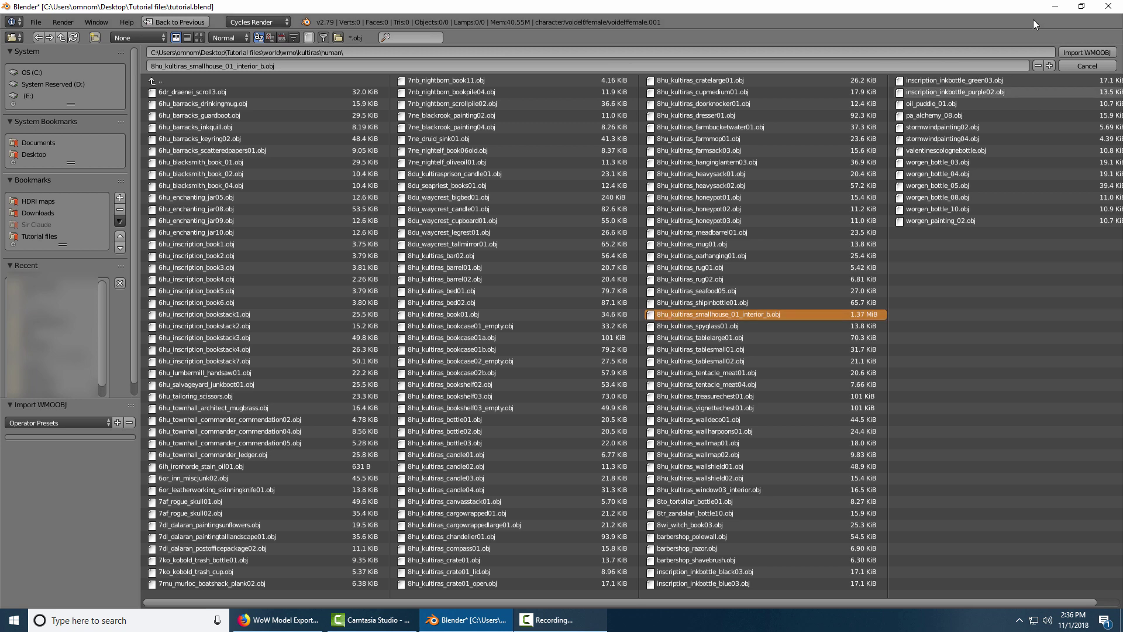
{"action": "left_click", "coordinate": [1073, 51]}
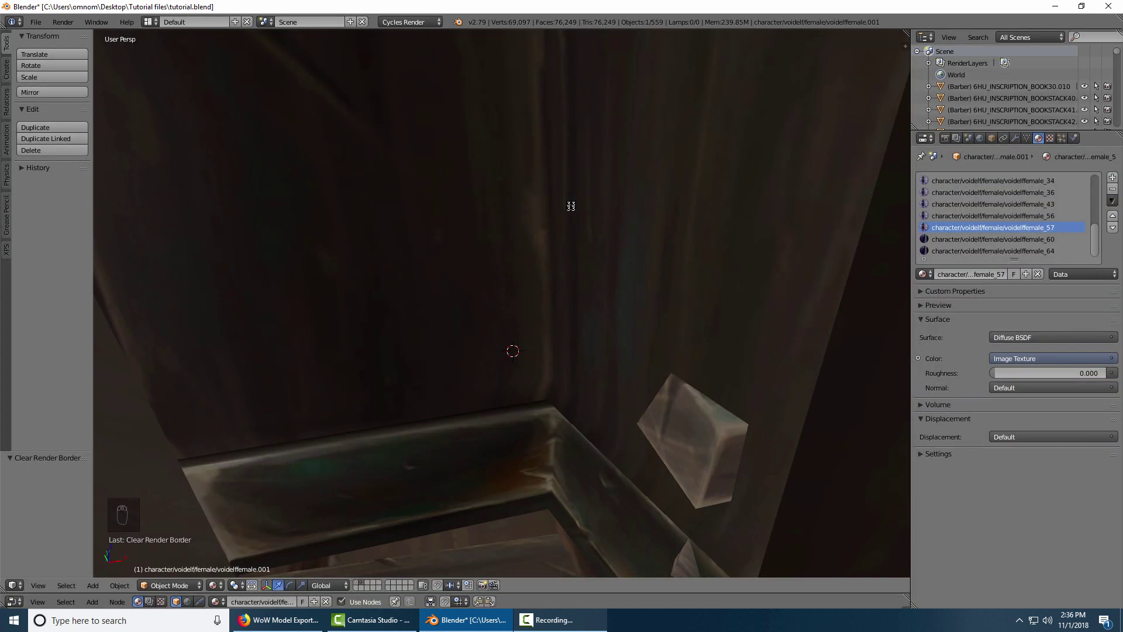
Step: Delete the building's outer shell, the 8HU_KulTiras_SmallHouse_01 object
{"action": "scroll", "coordinate": [507, 225], "scroll_direction": "down", "scroll_amount": 3}
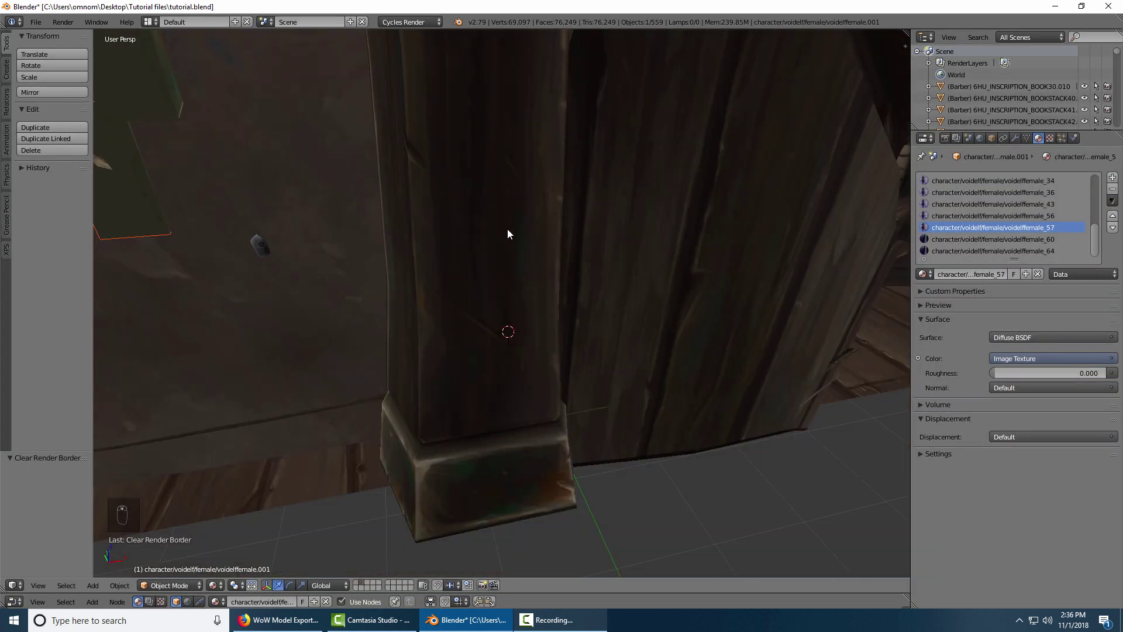
{"action": "scroll", "coordinate": [503, 248], "scroll_direction": "down", "scroll_amount": 3}
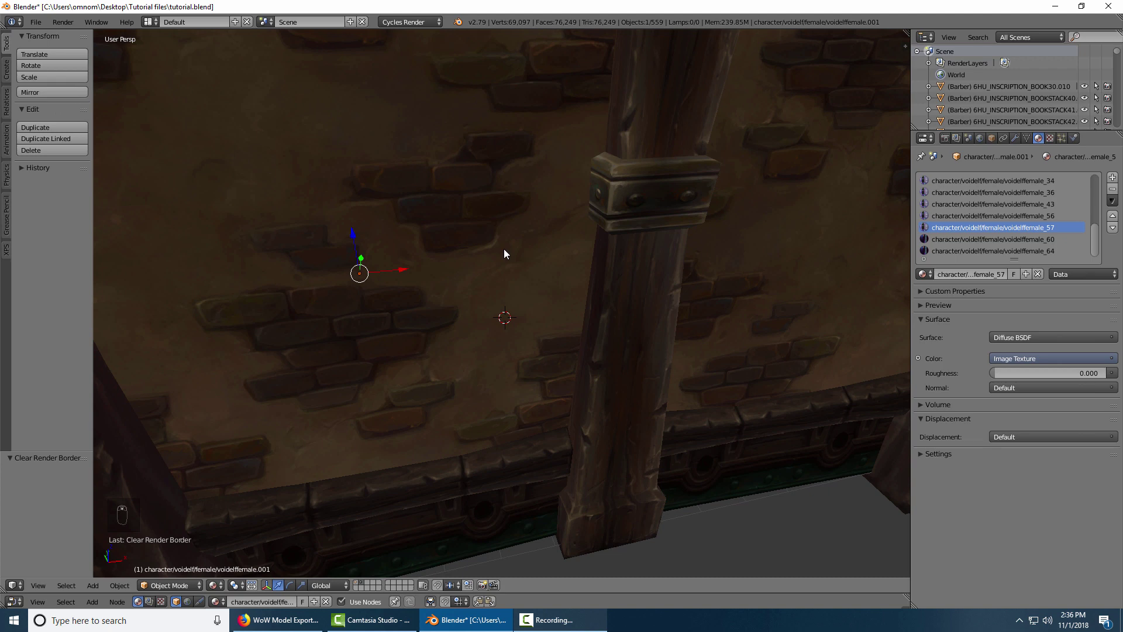
{"action": "scroll", "coordinate": [503, 249], "scroll_direction": "down", "scroll_amount": 5}
{"action": "middle_click_drag", "start_coordinate": [505, 253], "coordinate": [695, 218]}
{"action": "scroll", "coordinate": [530, 287], "scroll_direction": "up", "scroll_amount": 5}
{"action": "middle_click_drag", "start_coordinate": [530, 286], "coordinate": [588, 292]}
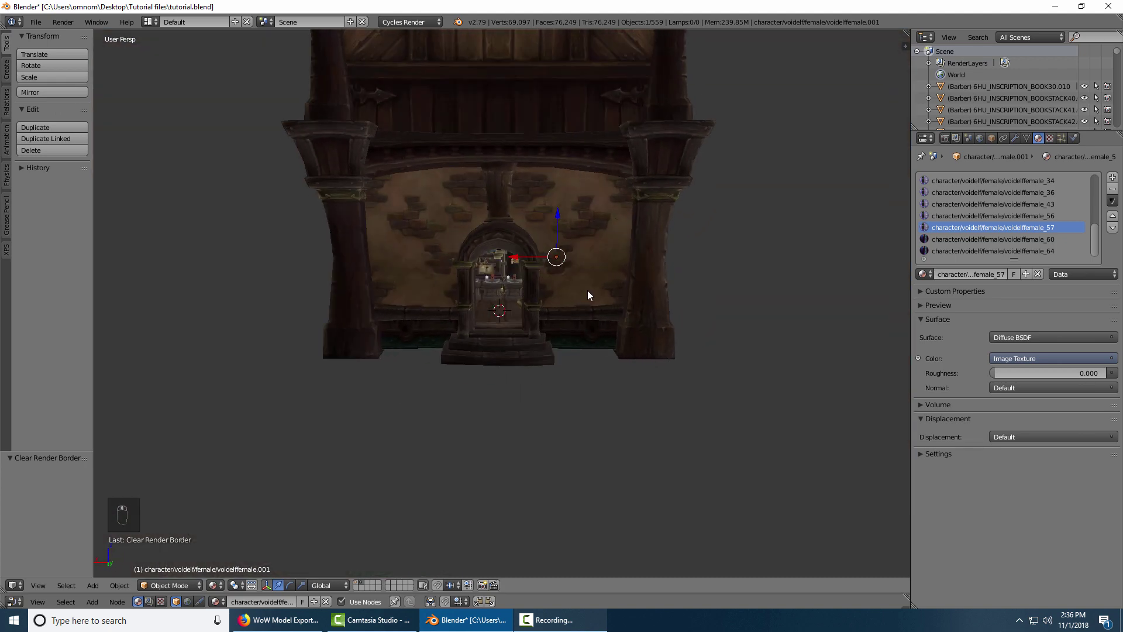
{"action": "right_click", "coordinate": [671, 202]}
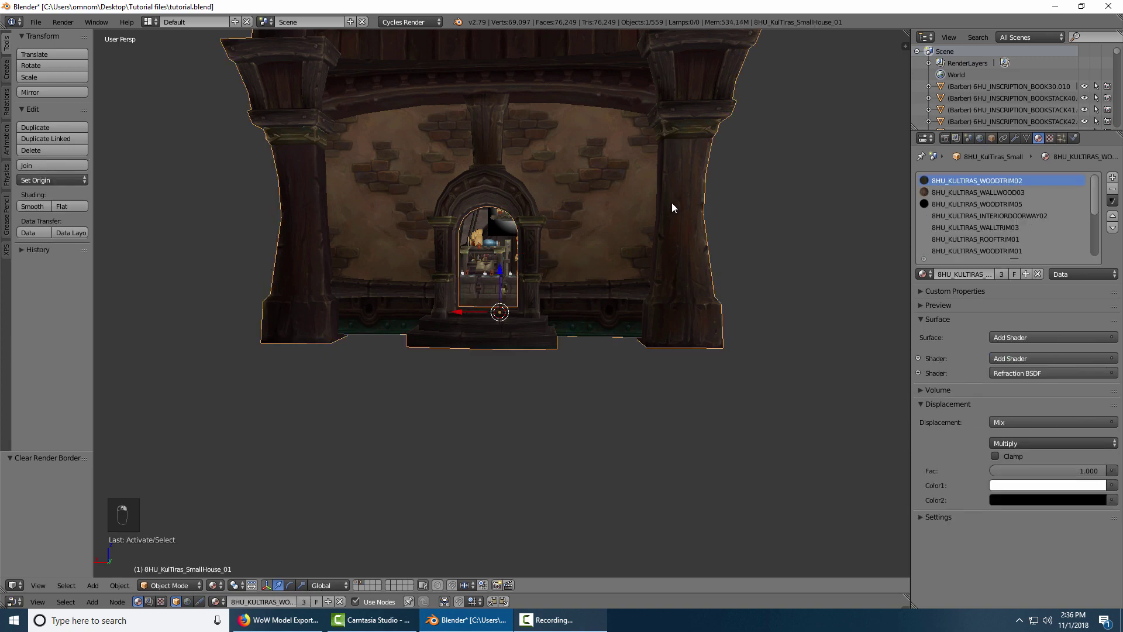
{"action": "key", "text": "g"}
{"action": "right_click", "coordinate": [686, 206]}
{"action": "mouse_move", "coordinate": [686, 206]}
{"action": "middle_mouse_down"}
{"action": "mouse_move", "coordinate": [628, 212]}
{"action": "mouse_move", "coordinate": [694, 219]}
{"action": "middle_mouse_up"}
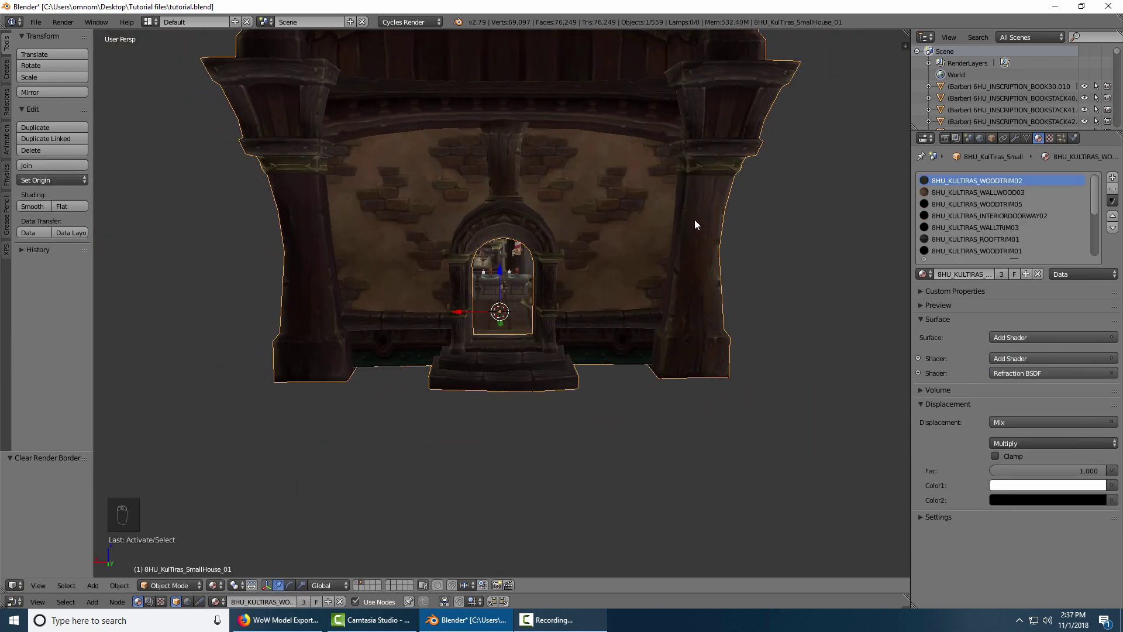
{"action": "key", "text": "Delete"}
{"action": "left_click", "coordinate": [694, 219]}
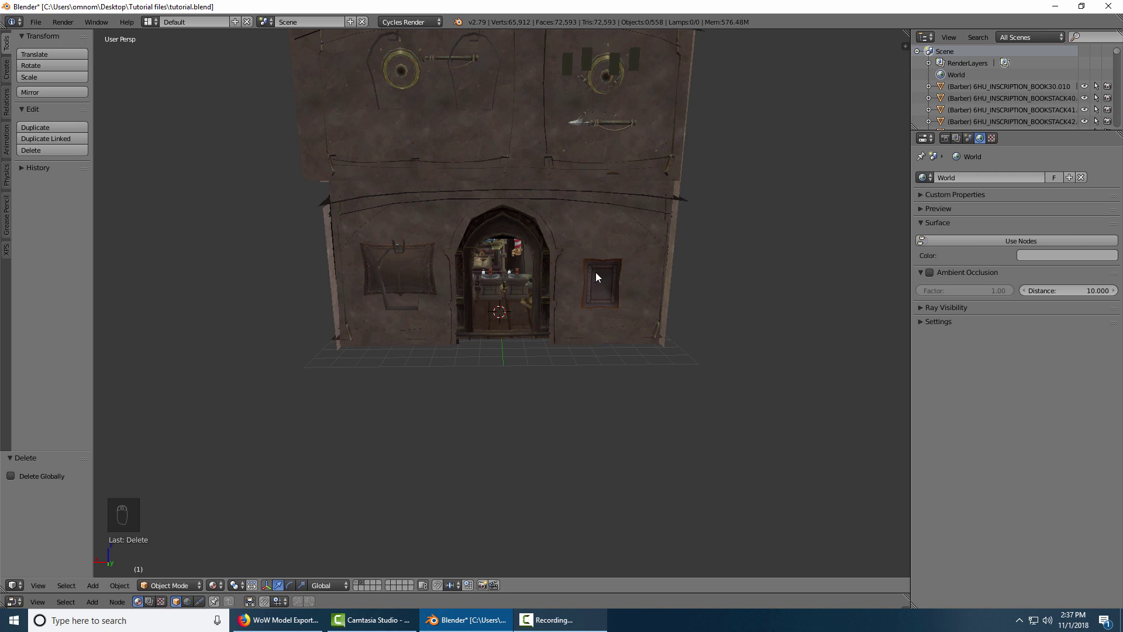
Step: Turn on Backface Culling in the 3D view's shading settings
{"action": "key", "text": "n"}
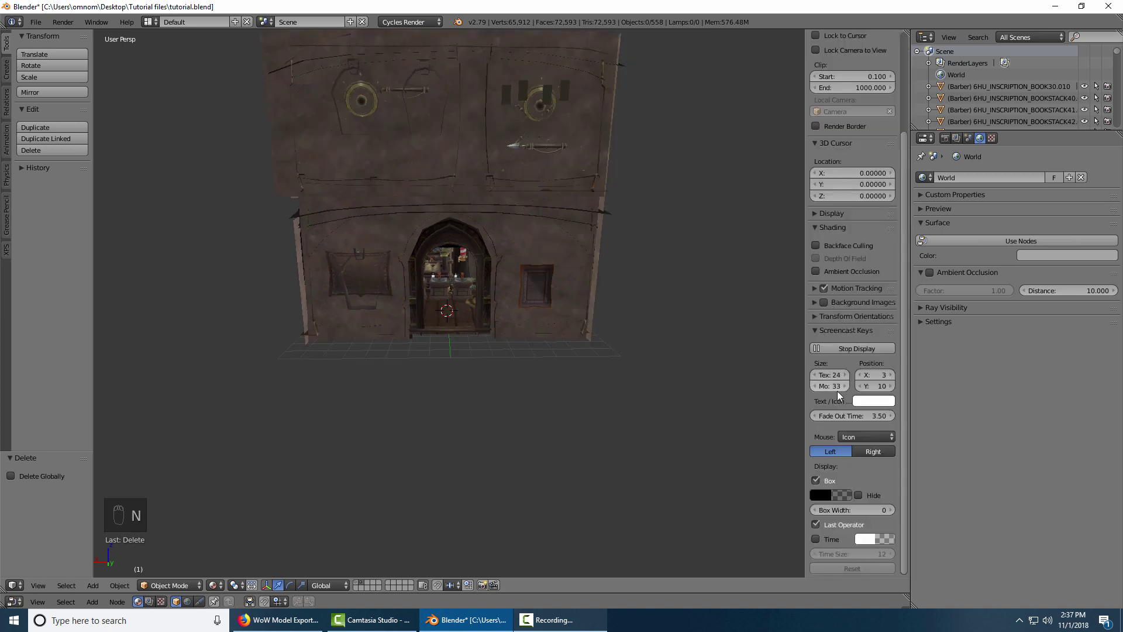
{"action": "left_click", "coordinate": [841, 244]}
Step: Examine the imported house interior and its furniture from inside and outside on both floors
{"action": "middle_click_drag", "start_coordinate": [511, 289], "coordinate": [529, 272]}
{"action": "scroll", "coordinate": [511, 379], "scroll_direction": "up", "scroll_amount": 6}
{"action": "scroll", "coordinate": [437, 316], "scroll_direction": "down", "scroll_amount": 6}
{"action": "scroll", "coordinate": [526, 300], "scroll_direction": "up", "scroll_amount": 6}
{"action": "middle_click_drag", "start_coordinate": [525, 327], "coordinate": [510, 306]}
{"action": "middle_click_drag", "start_coordinate": [587, 303], "coordinate": [540, 378]}
{"action": "scroll", "coordinate": [511, 310], "scroll_direction": "down", "scroll_amount": 6}
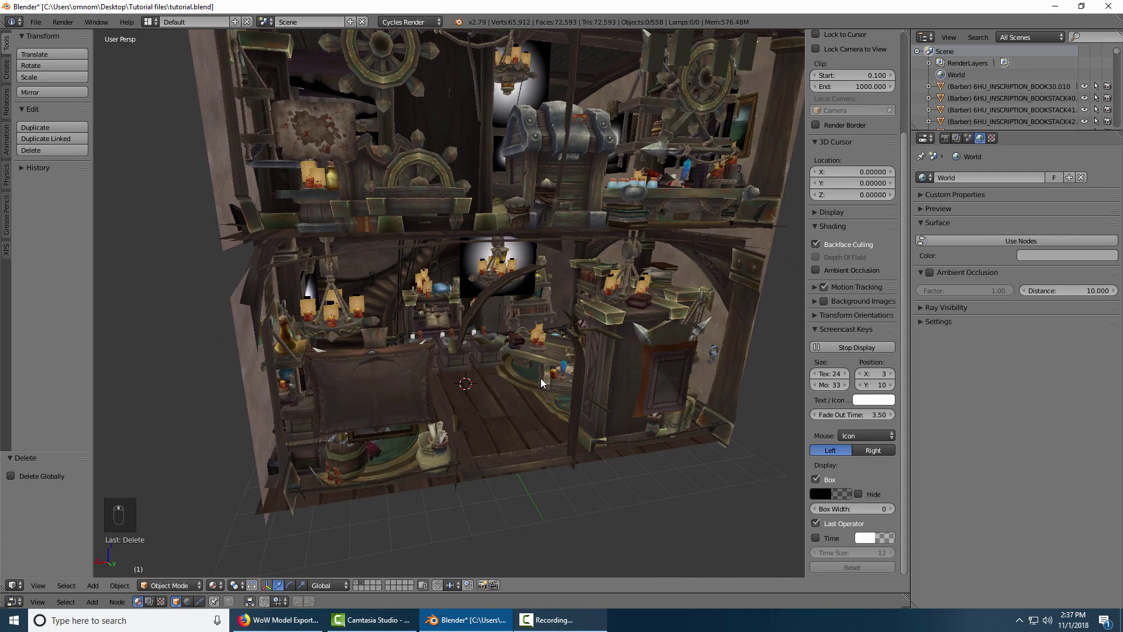
{"action": "scroll", "coordinate": [541, 378], "scroll_direction": "up", "scroll_amount": 10}
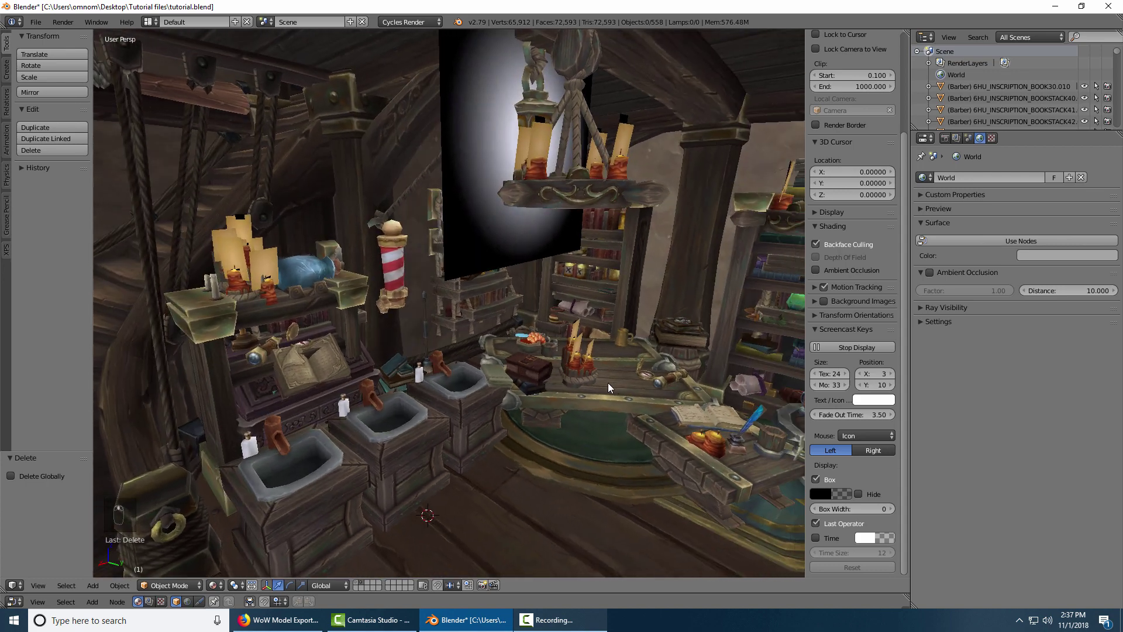
{"action": "right_click", "coordinate": [608, 385]}
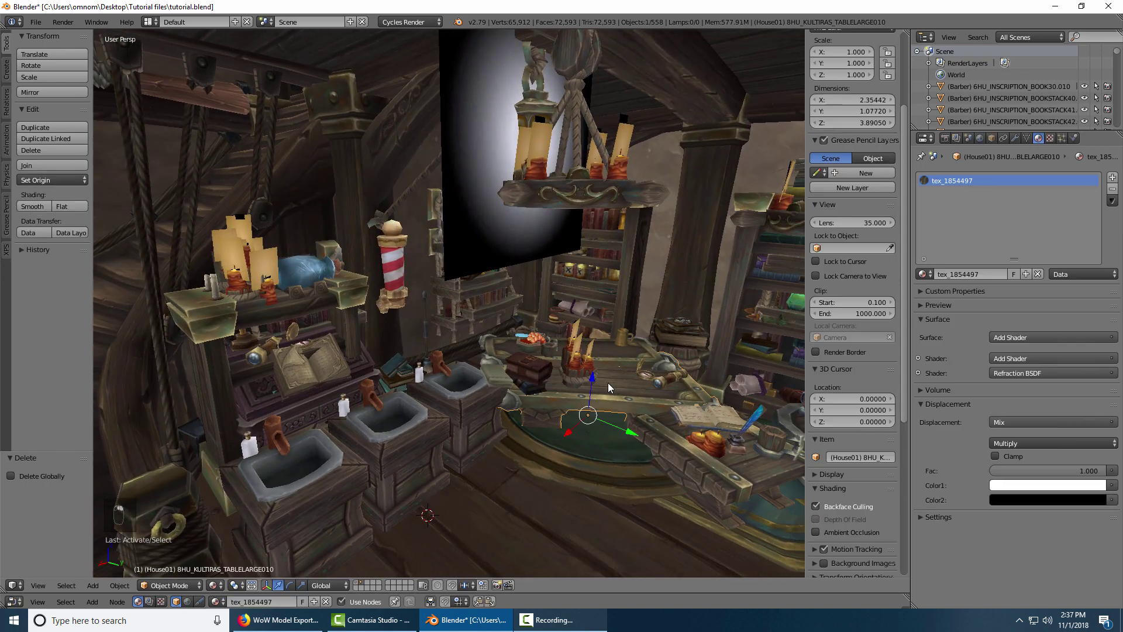
{"action": "scroll", "coordinate": [606, 382], "scroll_direction": "down", "scroll_amount": 7}
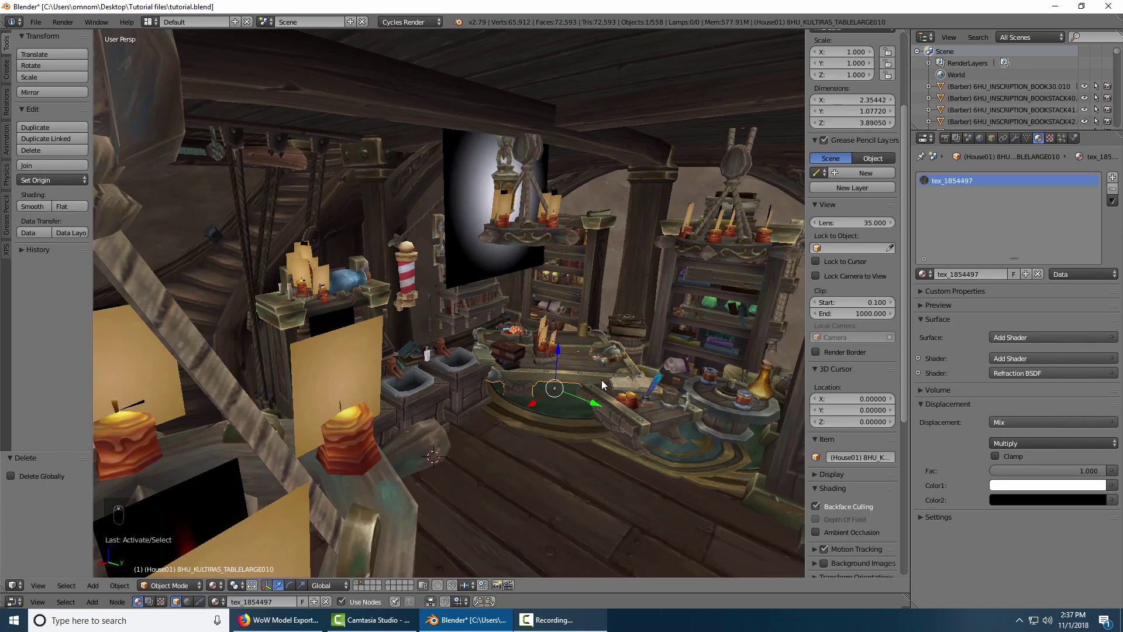
{"action": "middle_click_drag", "start_coordinate": [599, 378], "coordinate": [526, 251]}
{"action": "scroll", "coordinate": [655, 435], "scroll_direction": "down", "scroll_amount": 4}
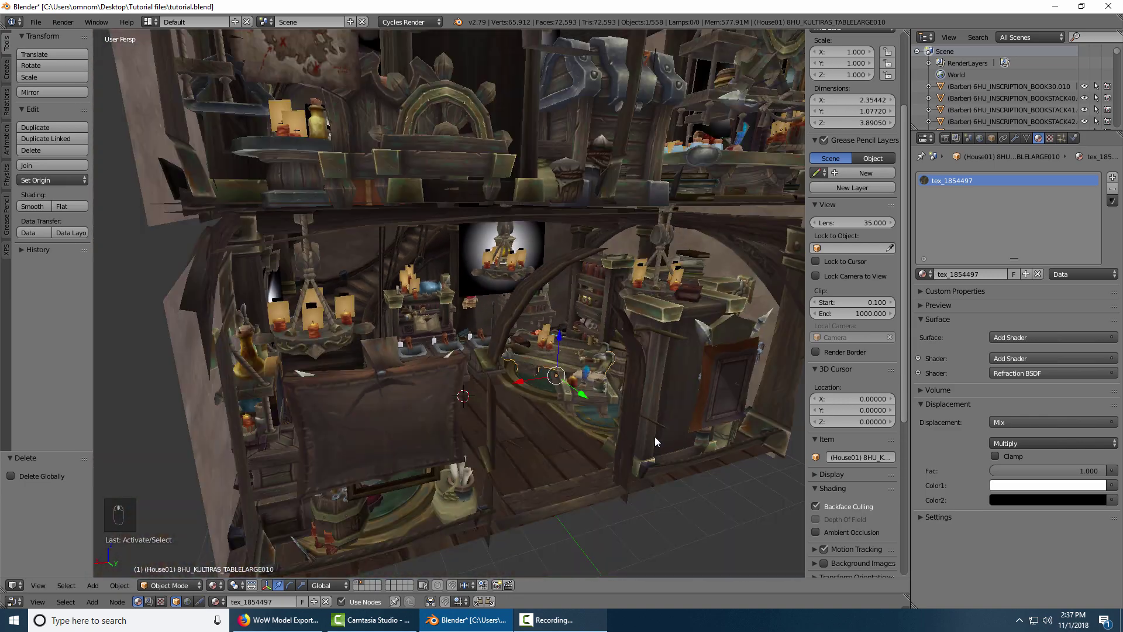
{"action": "middle_click_drag", "start_coordinate": [654, 437], "coordinate": [616, 391]}
{"action": "scroll", "coordinate": [643, 423], "scroll_direction": "down", "scroll_amount": 6}
{"action": "scroll", "coordinate": [616, 391], "scroll_direction": "up", "scroll_amount": 2}
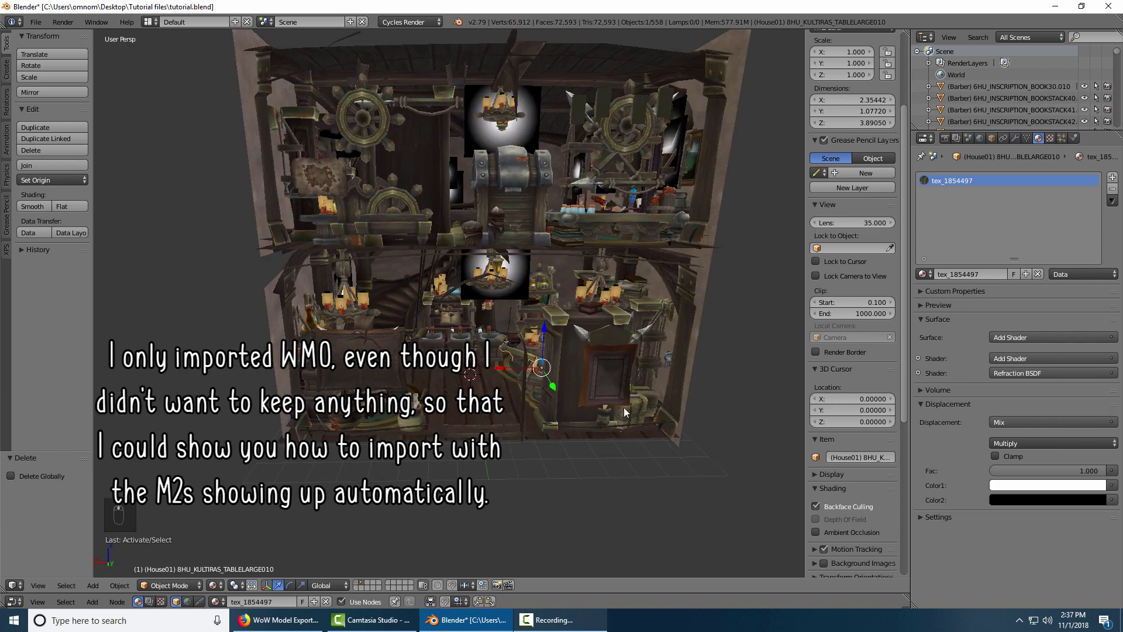
Step: Delete all furniture and props by selecting the INTERIOR and Upstairs meshes, inverting the selection and removing everything else
{"action": "right_click", "coordinate": [488, 432]}
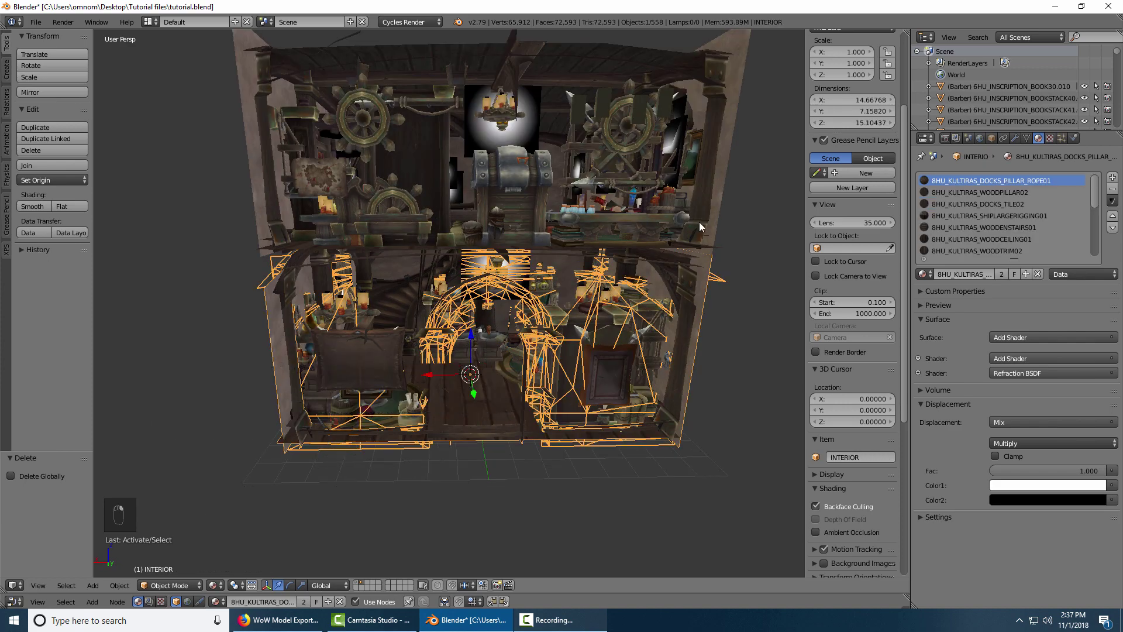
{"action": "right_click", "coordinate": [718, 186], "text": "shift"}
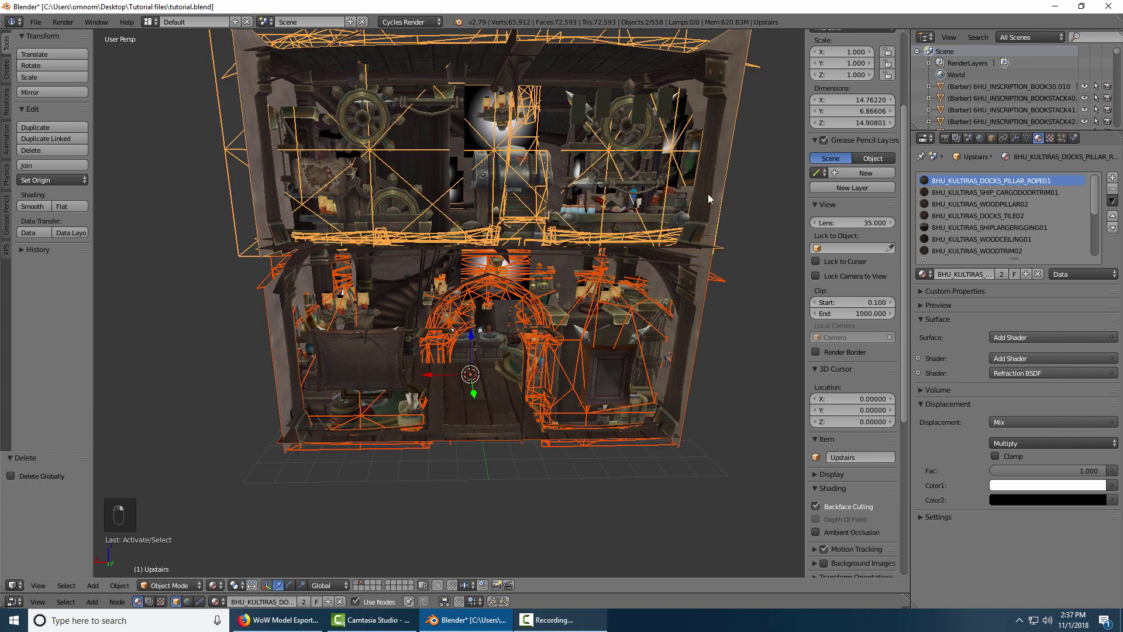
{"action": "middle_click_drag", "start_coordinate": [708, 194], "coordinate": [647, 264]}
{"action": "key", "text": "g"}
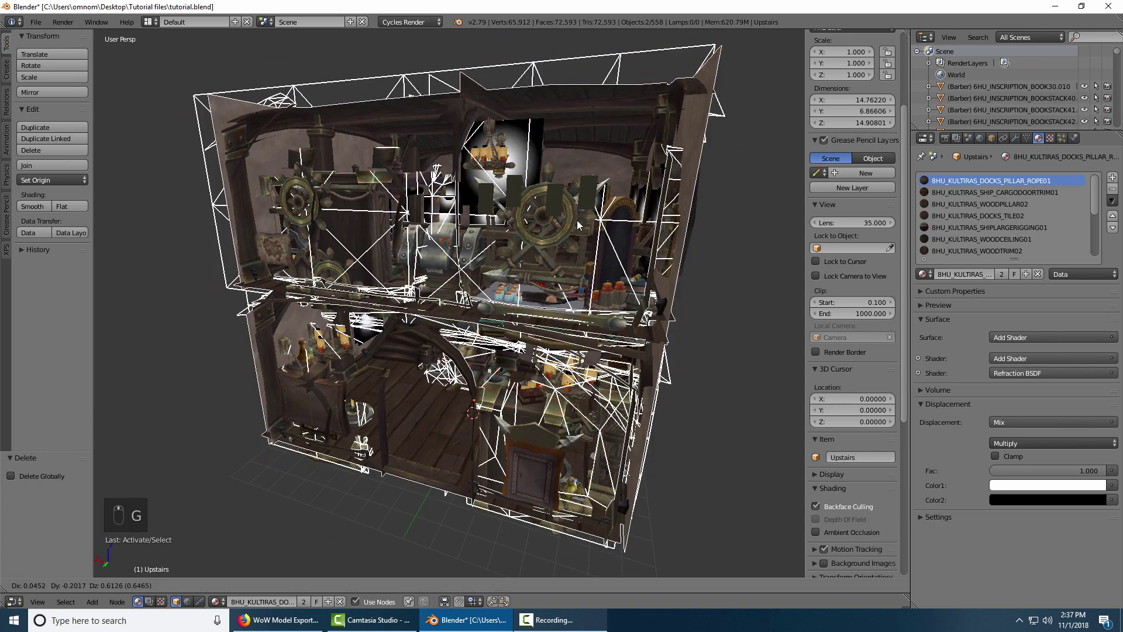
{"action": "right_click", "coordinate": [565, 367]}
{"action": "middle_click_drag", "start_coordinate": [566, 367], "coordinate": [631, 349]}
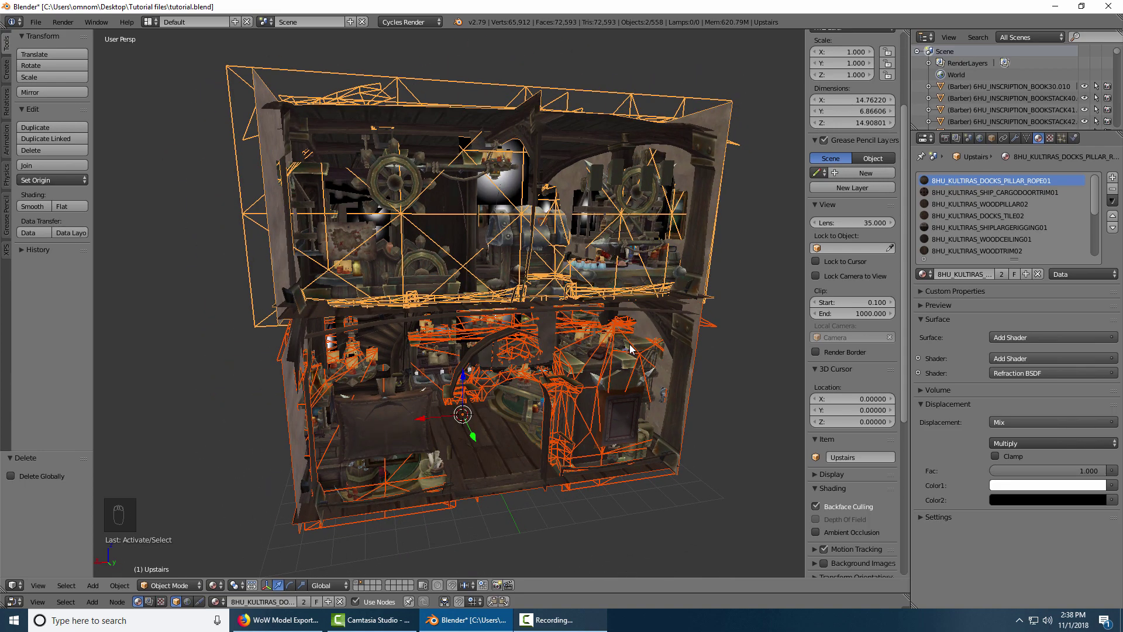
{"action": "key", "text": "ctrl+i"}
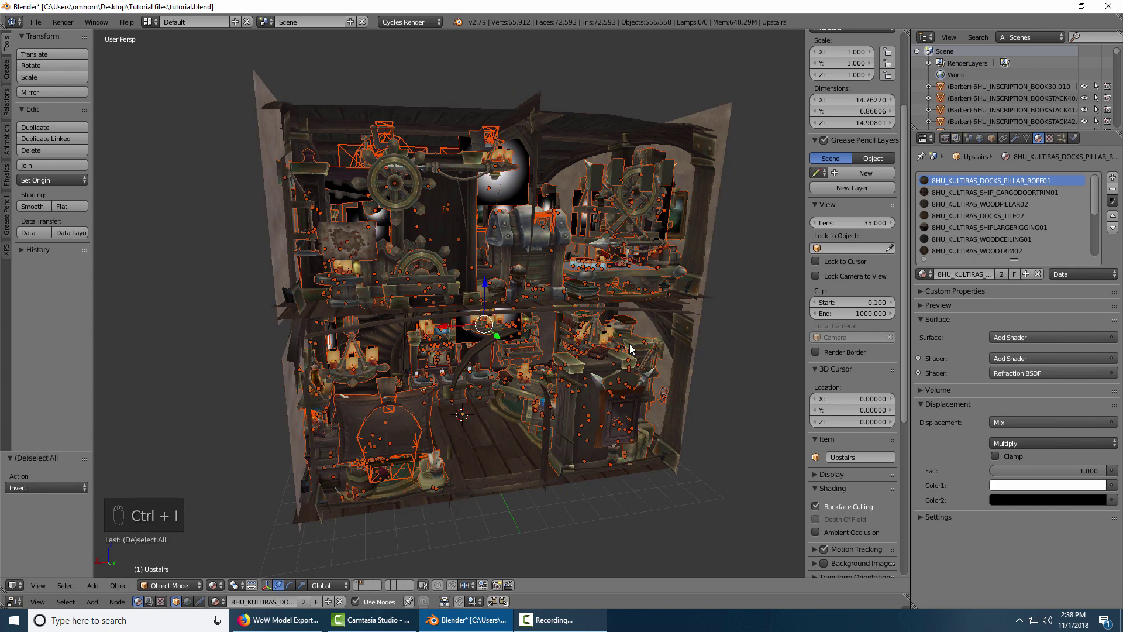
{"action": "key", "text": "Delete"}
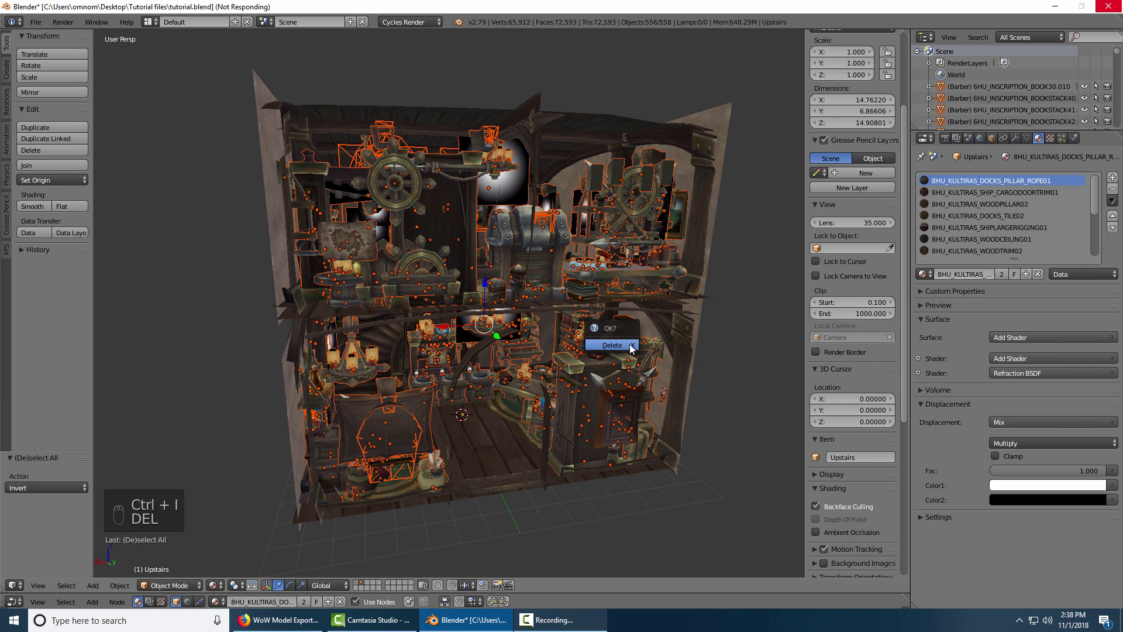
Step: Enlarge the node editor below the 3D view and delete the Upstairs mesh so only the ground floor is kept
{"action": "right_click", "coordinate": [630, 346]}
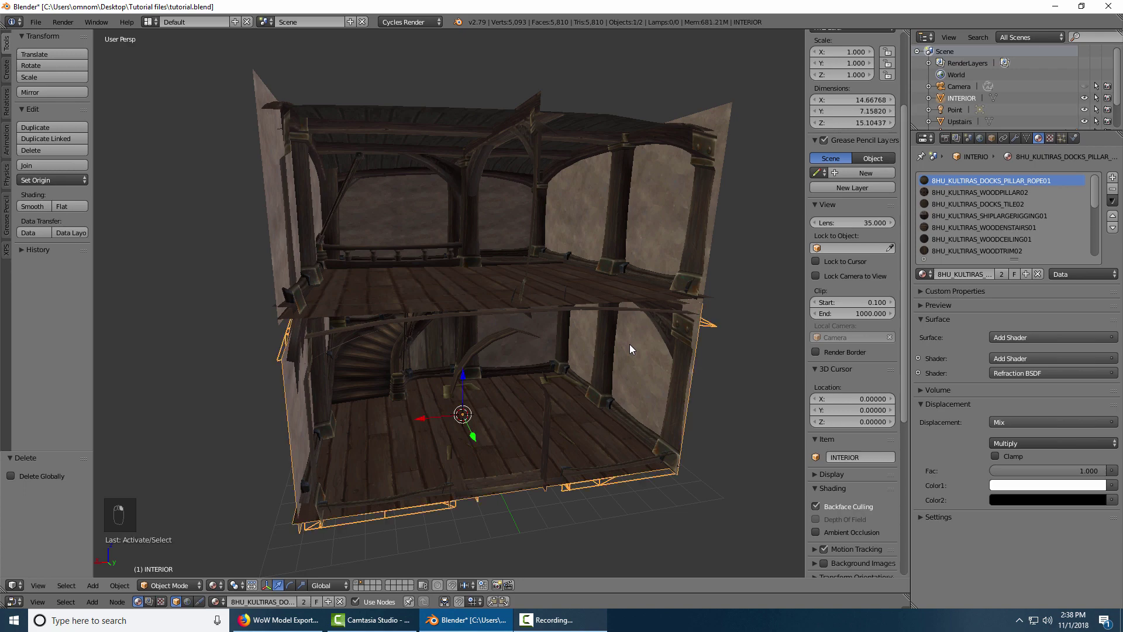
{"action": "right_click", "coordinate": [627, 282]}
{"action": "middle_click_drag", "start_coordinate": [668, 413], "coordinate": [650, 387]}
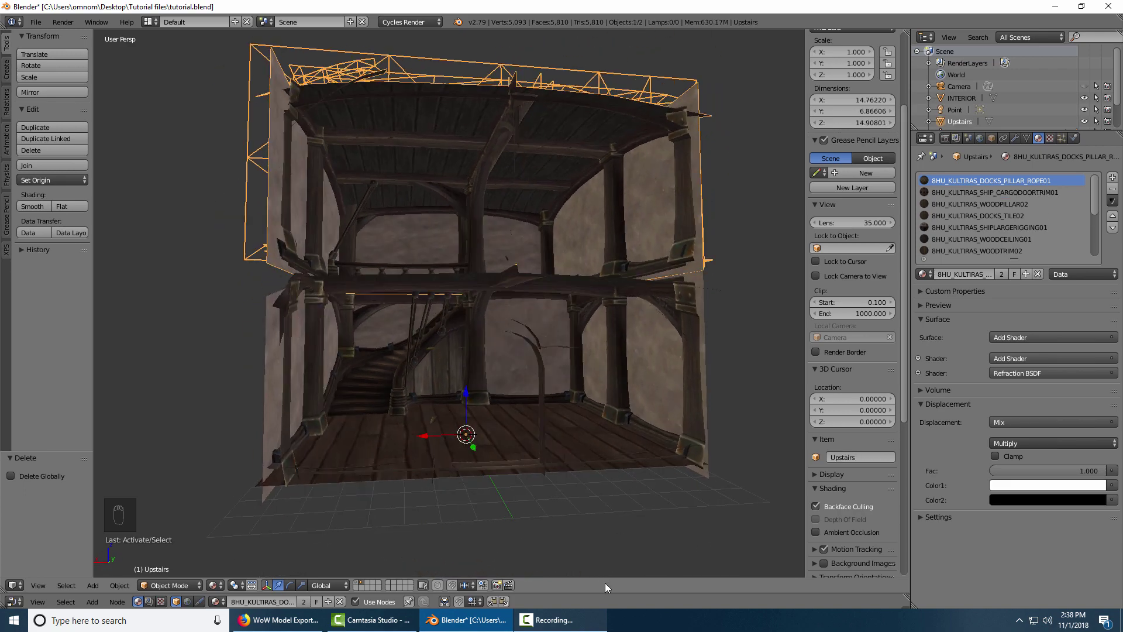
{"action": "left_click_drag", "start_coordinate": [608, 593], "coordinate": [608, 418]}
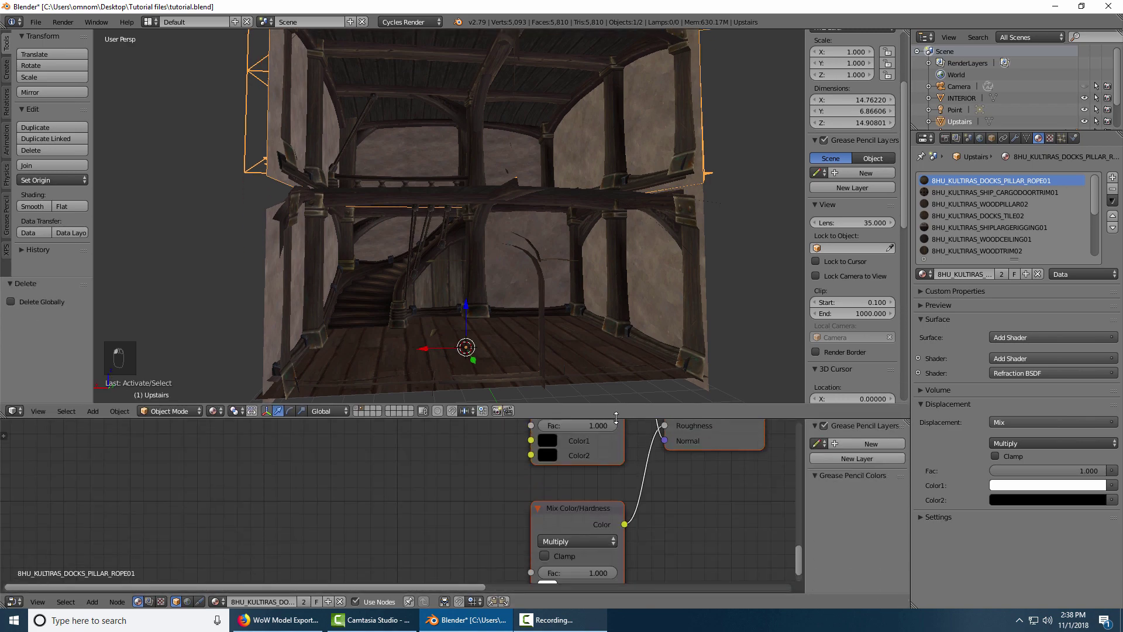
{"action": "scroll", "coordinate": [594, 323], "scroll_direction": "up", "scroll_amount": 5}
{"action": "middle_click_drag", "start_coordinate": [598, 332], "coordinate": [609, 317]}
{"action": "scroll", "coordinate": [999, 192], "scroll_direction": "down", "scroll_amount": 1}
{"action": "scroll", "coordinate": [1000, 192], "scroll_direction": "down", "scroll_amount": 6}
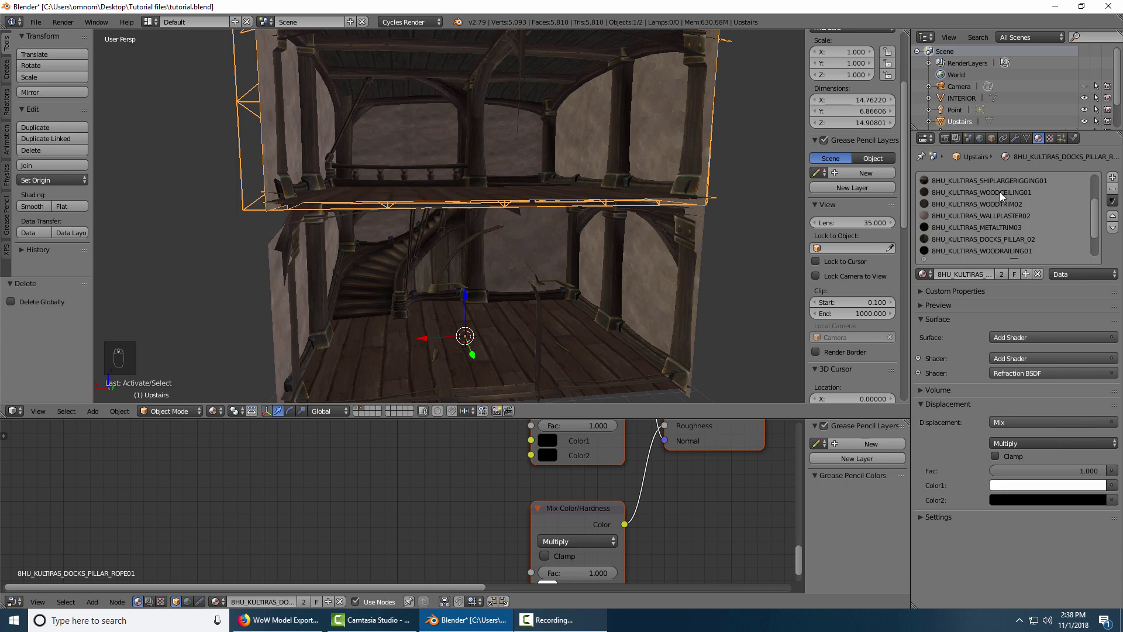
{"action": "middle_click_drag", "start_coordinate": [530, 200], "coordinate": [465, 183]}
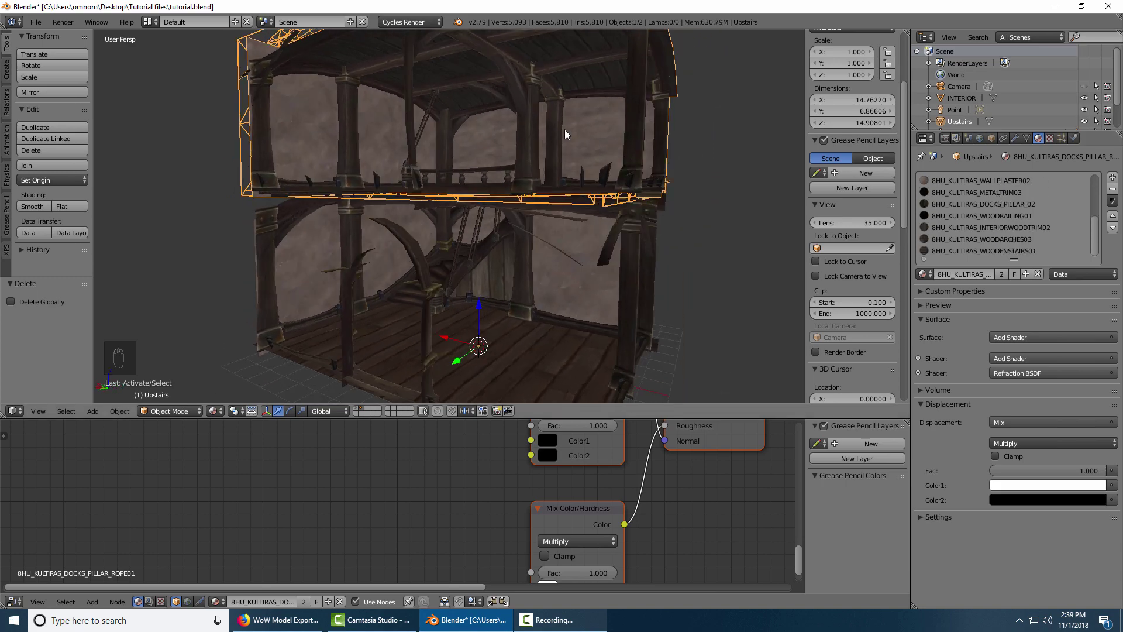
{"action": "key", "text": "Delete"}
{"action": "middle_click_drag", "start_coordinate": [564, 128], "coordinate": [606, 163]}
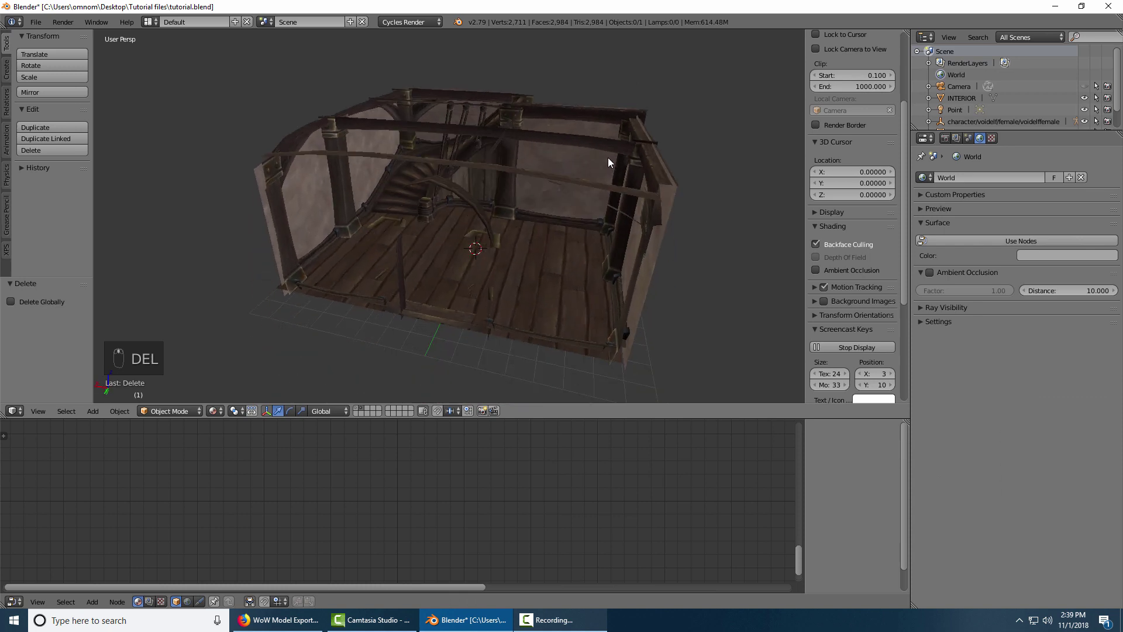
Step: Select the INTERIOR mesh, expand its material preview and choose the 8HU_KULTIRAS_METALTRIM03 material
{"action": "scroll", "coordinate": [585, 193], "scroll_direction": "up", "scroll_amount": 5}
{"action": "middle_click_drag", "start_coordinate": [564, 226], "coordinate": [607, 175]}
{"action": "right_click", "coordinate": [607, 176]}
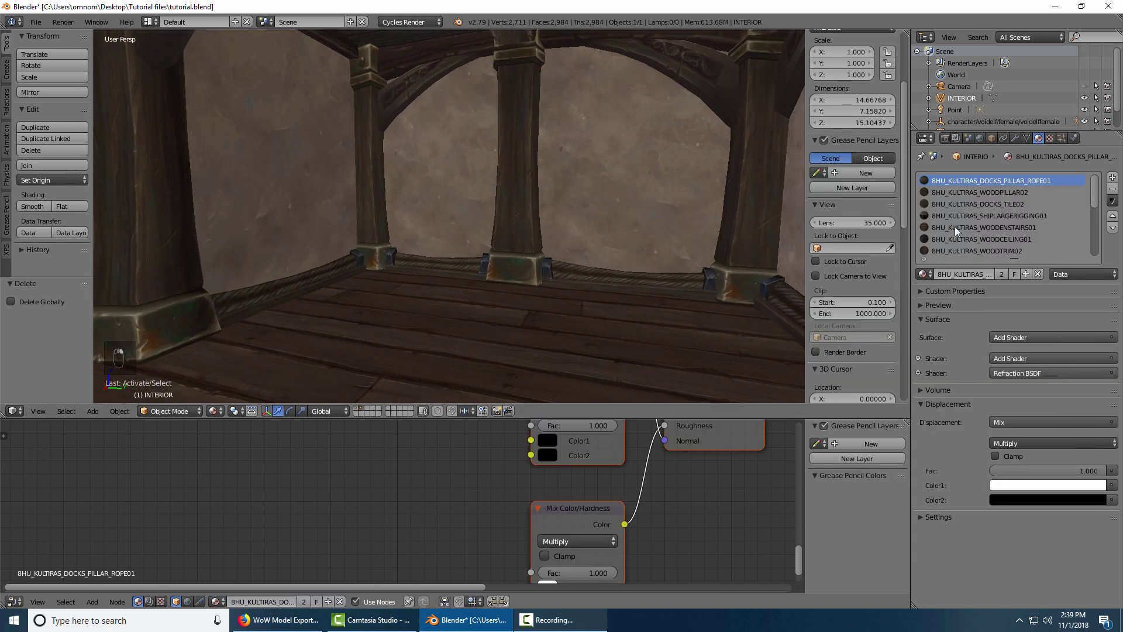
{"action": "scroll", "coordinate": [971, 220], "scroll_direction": "down", "scroll_amount": 3}
{"action": "left_click", "coordinate": [964, 303]}
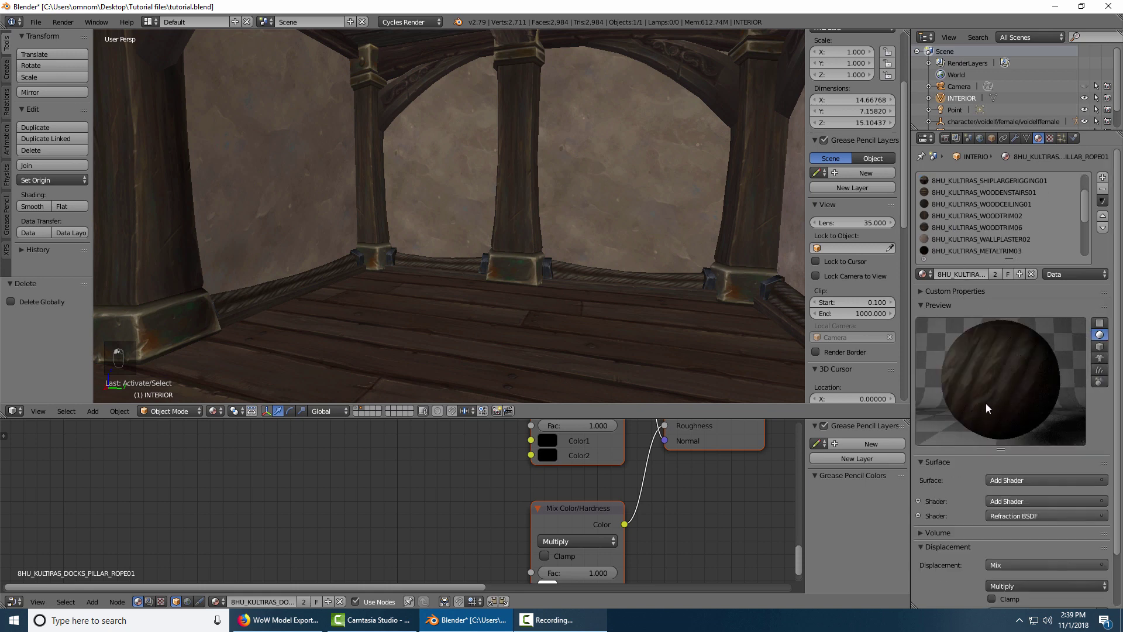
{"action": "scroll", "coordinate": [988, 209], "scroll_direction": "down", "scroll_amount": 4}
{"action": "left_click", "coordinate": [972, 204]}
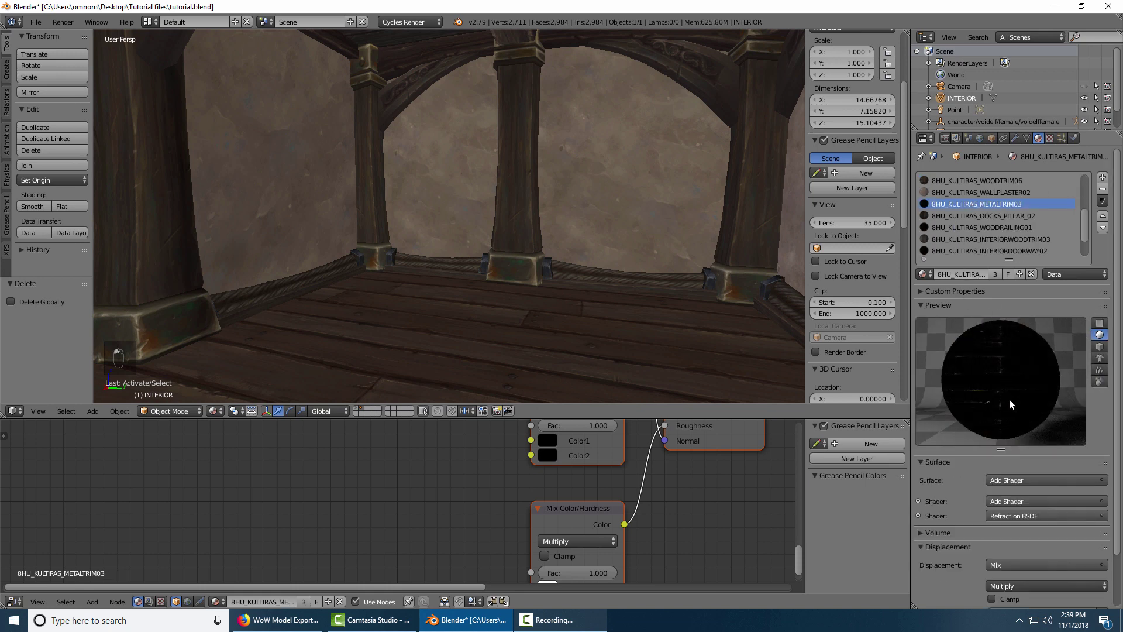
Step: Delete every node of the 8HU_KULTIRAS_METALTRIM03 material except its colour Image Texture node
{"action": "middle_click_drag", "start_coordinate": [425, 509], "coordinate": [421, 452]}
{"action": "left_click", "coordinate": [422, 427]}
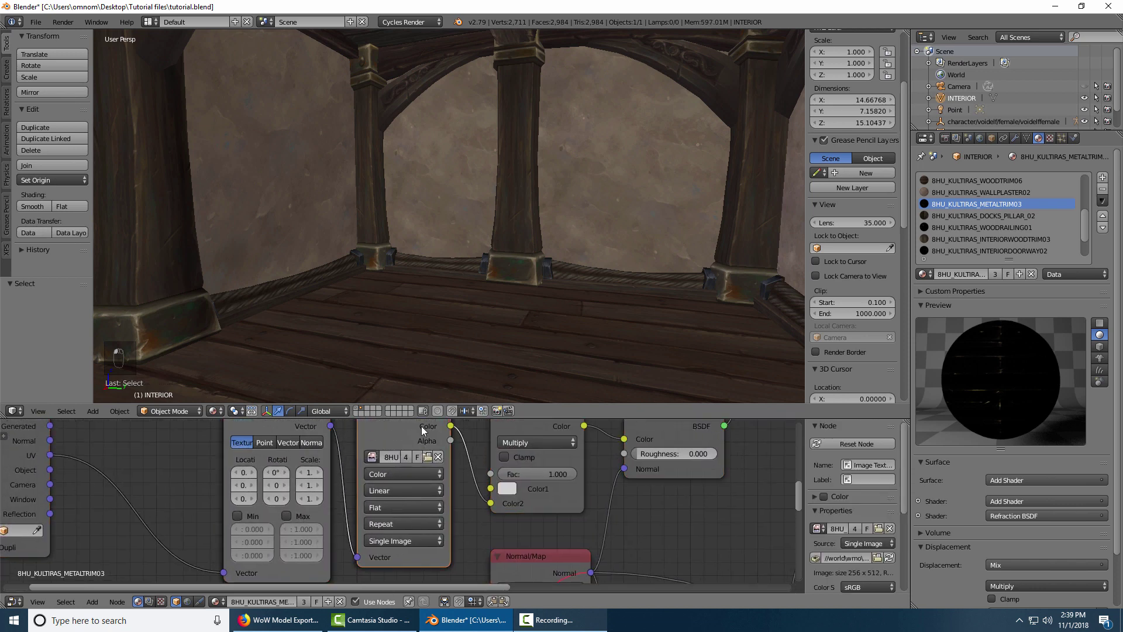
{"action": "key", "text": "a"}
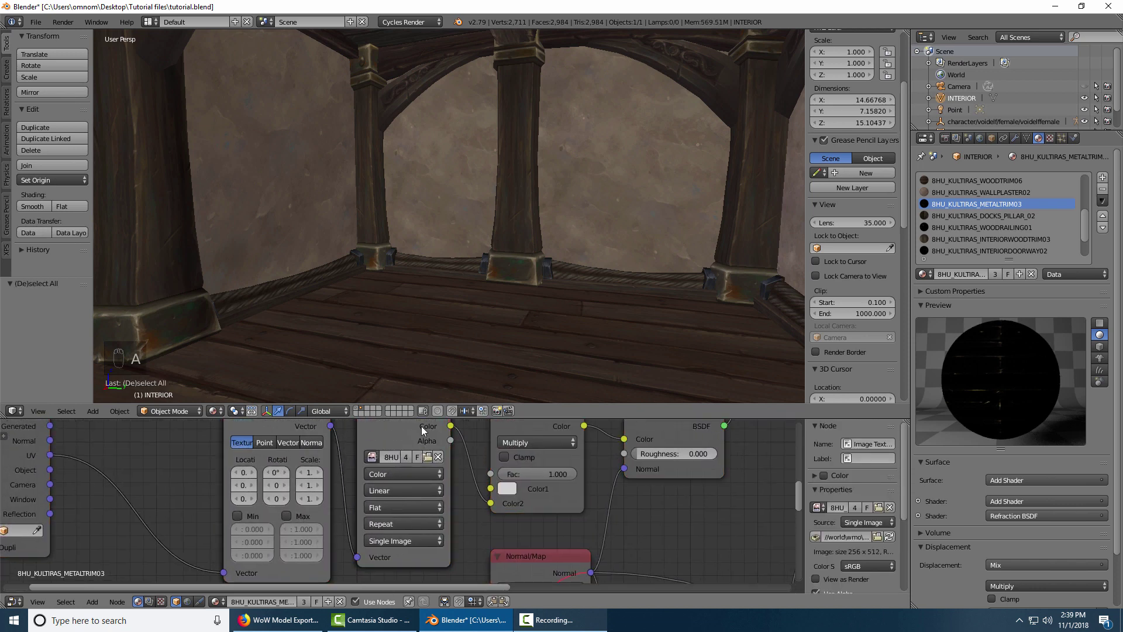
{"action": "key", "text": "ctrl+i"}
{"action": "key", "text": "Delete"}
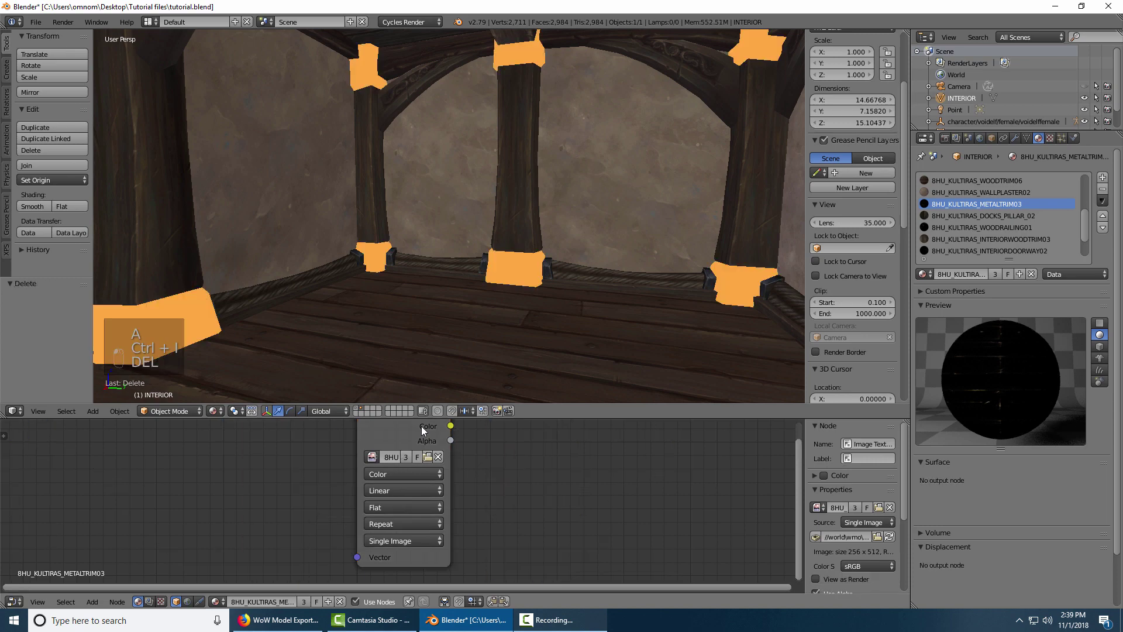
Step: Paste a Diffuse BSDF linked to a Material Output and connect the Image Texture's colour to the diffuse colour
{"action": "key", "text": "ctrl+v"}
{"action": "key", "text": "ctrl+b"}
{"action": "key", "text": "Delete"}
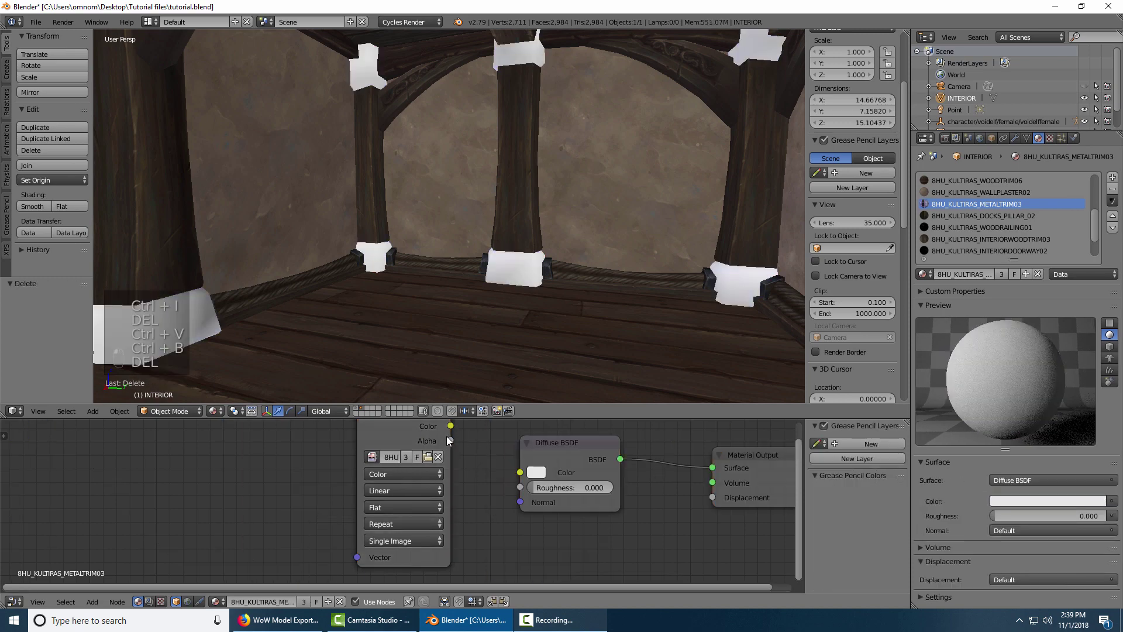
{"action": "right_click_drag", "start_coordinate": [452, 427], "coordinate": [532, 473], "text": "alt"}
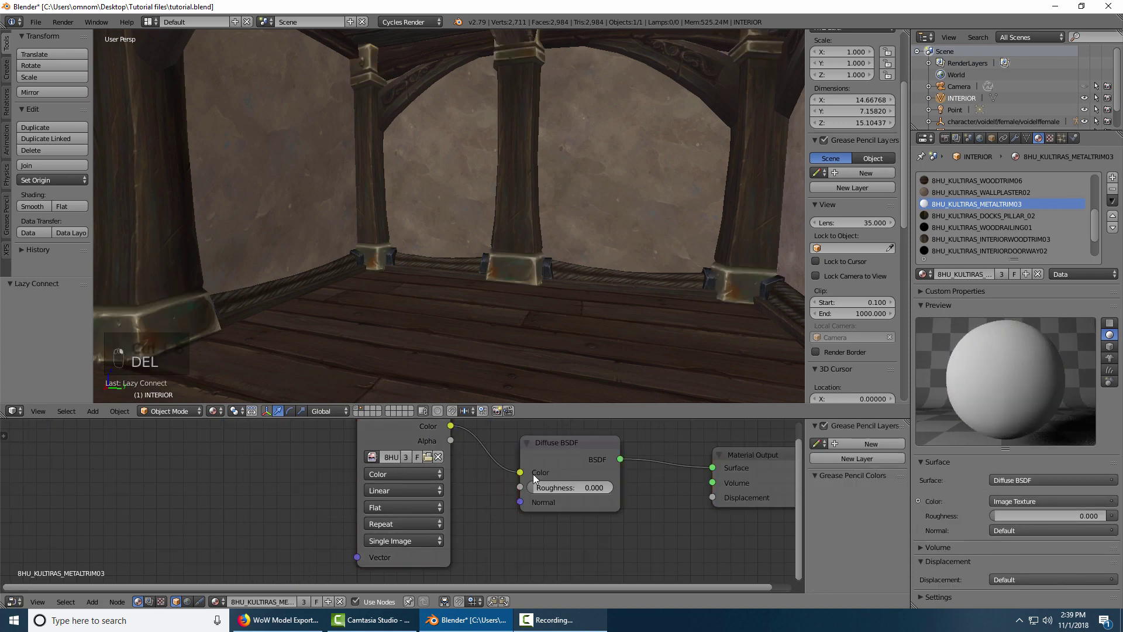
Step: Disable Use Alpha for the material's Image Texture node
{"action": "left_click", "coordinate": [430, 437]}
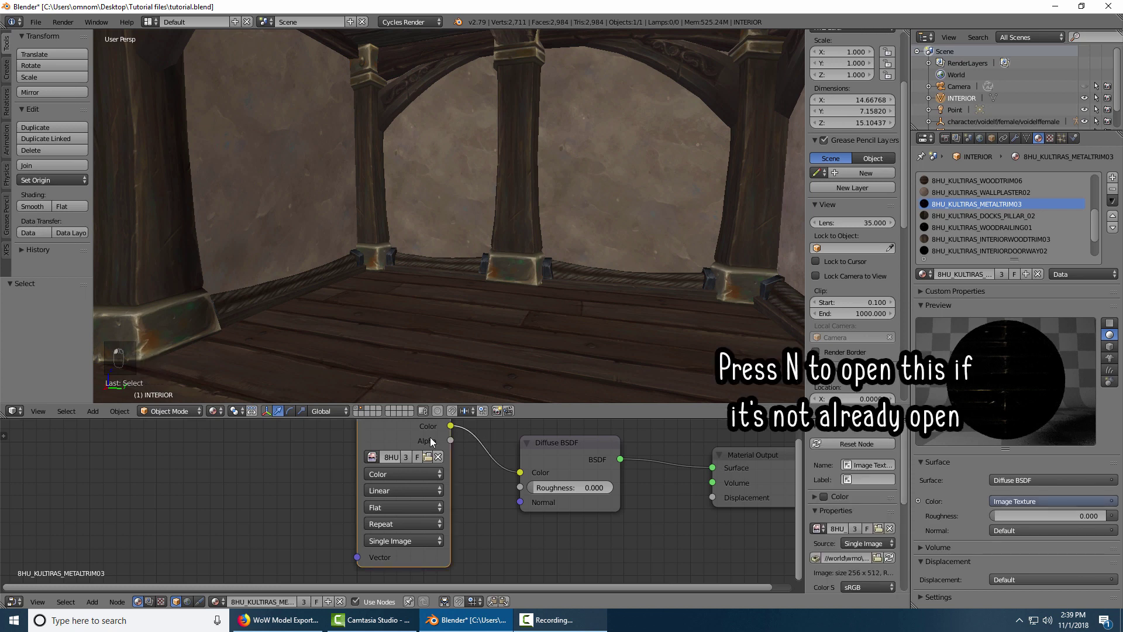
{"action": "scroll", "coordinate": [848, 485], "scroll_direction": "down", "scroll_amount": 5}
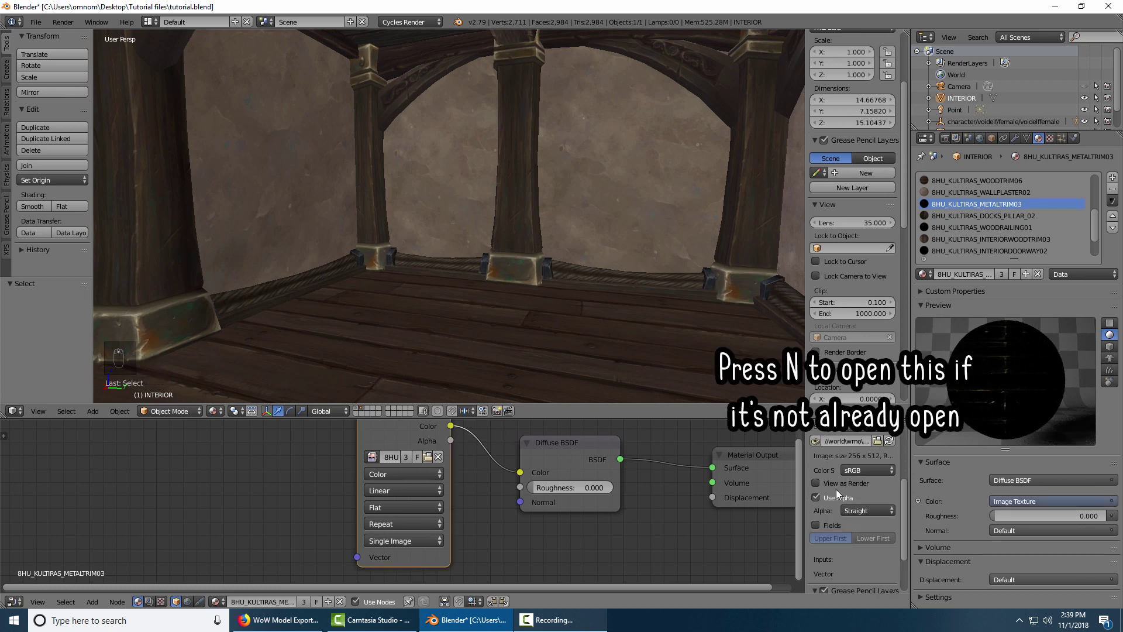
{"action": "left_click", "coordinate": [834, 495]}
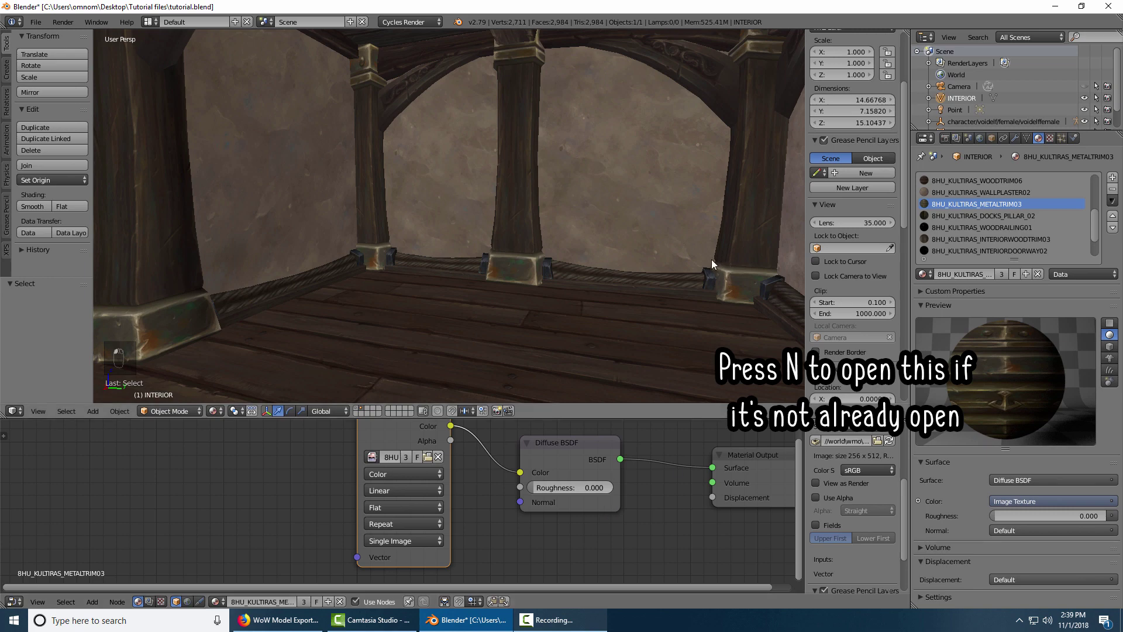
Step: Show the whole ground floor from outside and hide the sidebars of the 3D view and node editor
{"action": "middle_click_drag", "start_coordinate": [711, 258], "coordinate": [578, 286]}
{"action": "scroll", "coordinate": [555, 276], "scroll_direction": "down", "scroll_amount": 3}
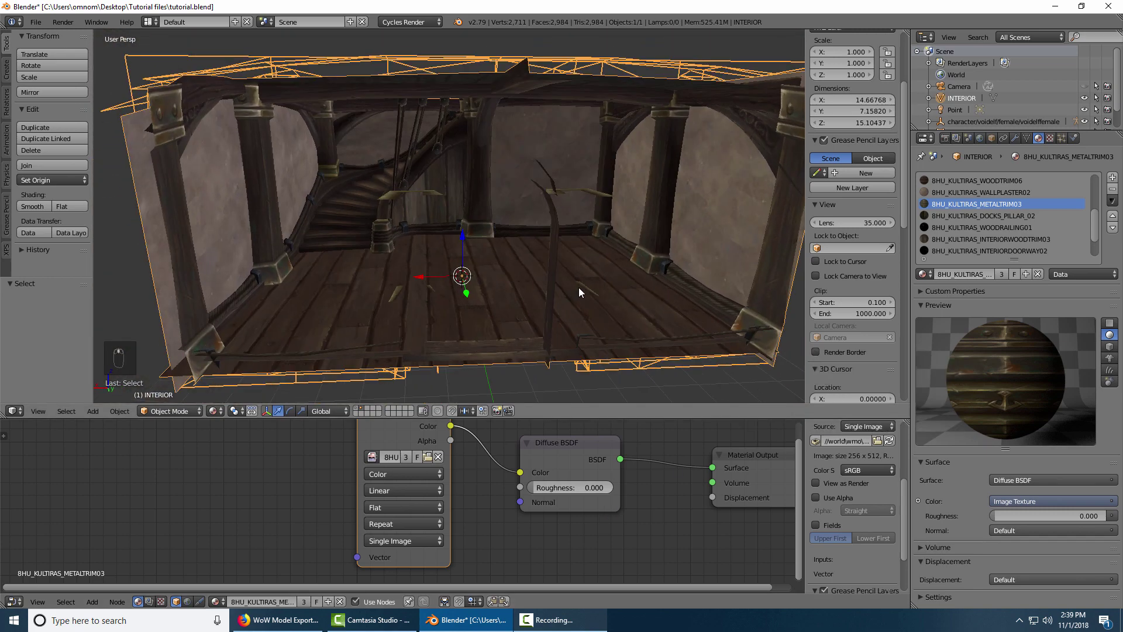
{"action": "key", "text": "n"}
{"action": "key", "text": "n"}
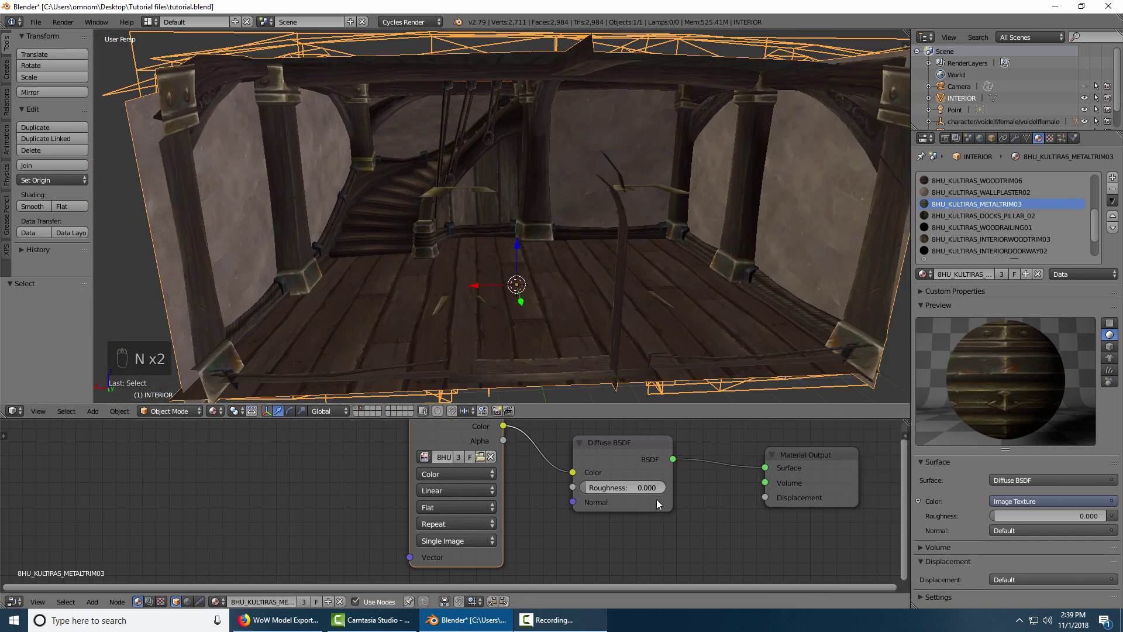
Step: Examine the ground floor from several angles to see how its walls display from outside and inside
{"action": "scroll", "coordinate": [575, 319], "scroll_direction": "down", "scroll_amount": 2}
{"action": "mouse_move", "coordinate": [569, 308]}
{"action": "middle_mouse_down"}
{"action": "mouse_move", "coordinate": [441, 341]}
{"action": "mouse_move", "coordinate": [584, 313]}
{"action": "mouse_move", "coordinate": [573, 293]}
{"action": "middle_mouse_up"}
{"action": "scroll", "coordinate": [584, 313], "scroll_direction": "up", "scroll_amount": 4}
{"action": "middle_click_drag", "start_coordinate": [465, 302], "coordinate": [549, 309]}
{"action": "scroll", "coordinate": [599, 296], "scroll_direction": "down", "scroll_amount": 2}
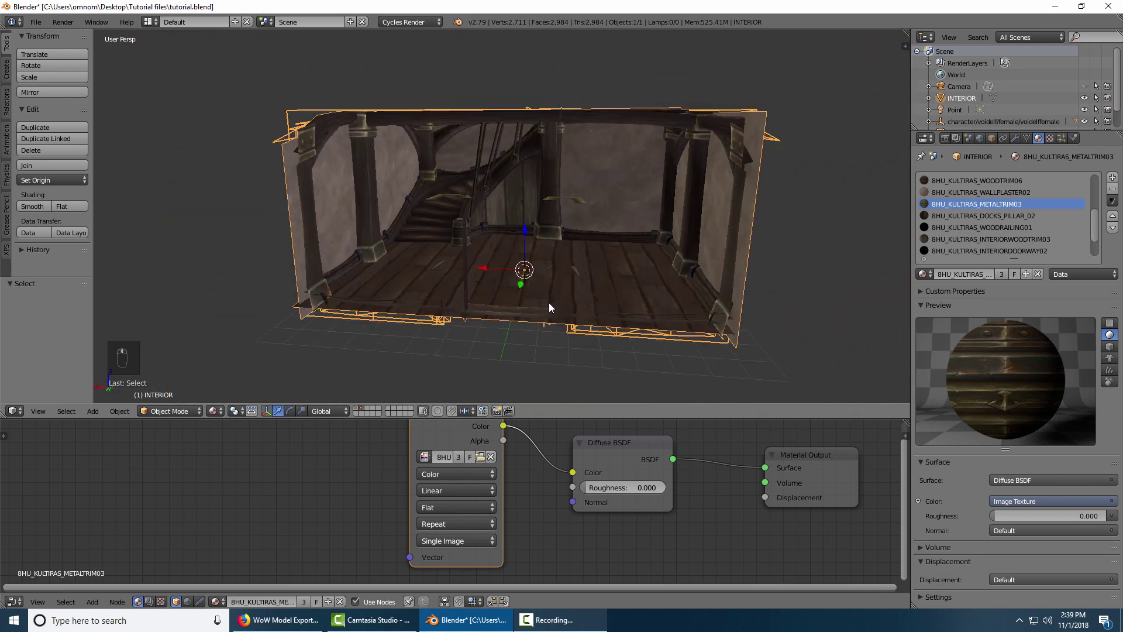
{"action": "middle_click_drag", "start_coordinate": [623, 278], "coordinate": [589, 274]}
{"action": "middle_click_drag", "start_coordinate": [517, 243], "coordinate": [730, 245]}
{"action": "scroll", "coordinate": [731, 245], "scroll_direction": "up", "scroll_amount": 3}
{"action": "scroll", "coordinate": [660, 269], "scroll_direction": "up", "scroll_amount": 3}
{"action": "middle_click_drag", "start_coordinate": [593, 280], "coordinate": [554, 273]}
{"action": "scroll", "coordinate": [560, 286], "scroll_direction": "down", "scroll_amount": 5}
Step: Turn off Backface Culling in the 3D view's shading settings
{"action": "key", "text": "n"}
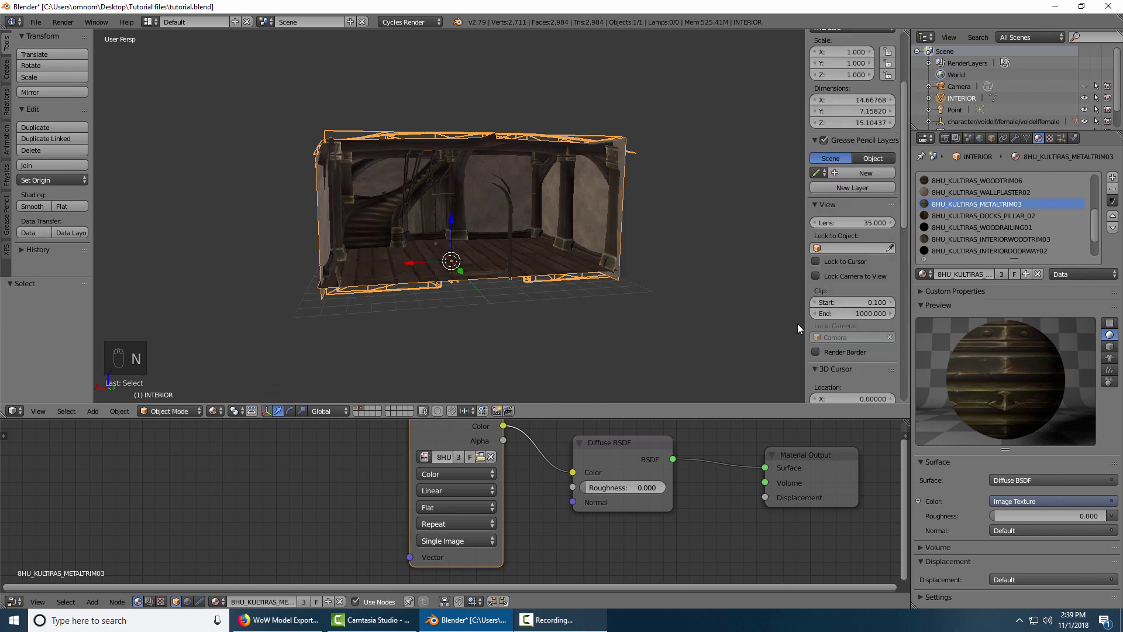
{"action": "scroll", "coordinate": [831, 304], "scroll_direction": "down", "scroll_amount": 3}
{"action": "scroll", "coordinate": [838, 290], "scroll_direction": "down", "scroll_amount": 5}
{"action": "left_click", "coordinate": [844, 273]}
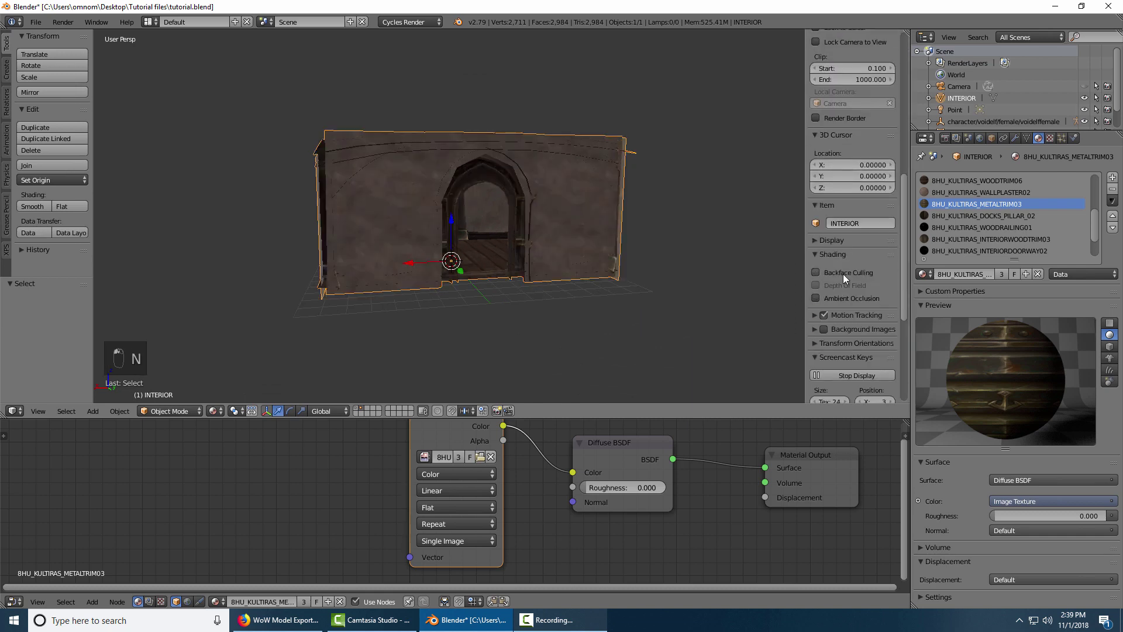
Step: Add a camera and align the scene camera to a view of the pillars and plaster walls inside the room
{"action": "middle_click_drag", "start_coordinate": [517, 296], "coordinate": [555, 314]}
{"action": "scroll", "coordinate": [554, 314], "scroll_direction": "up", "scroll_amount": 4}
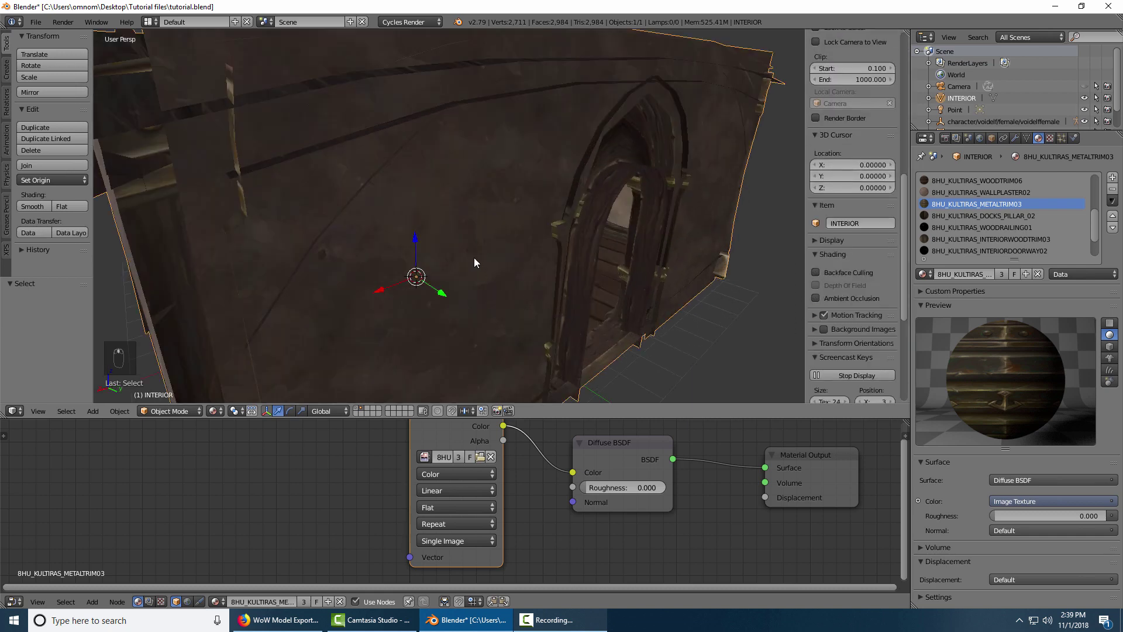
{"action": "key", "text": "shift+a"}
{"action": "scroll", "coordinate": [566, 269], "scroll_direction": "up", "scroll_amount": 3}
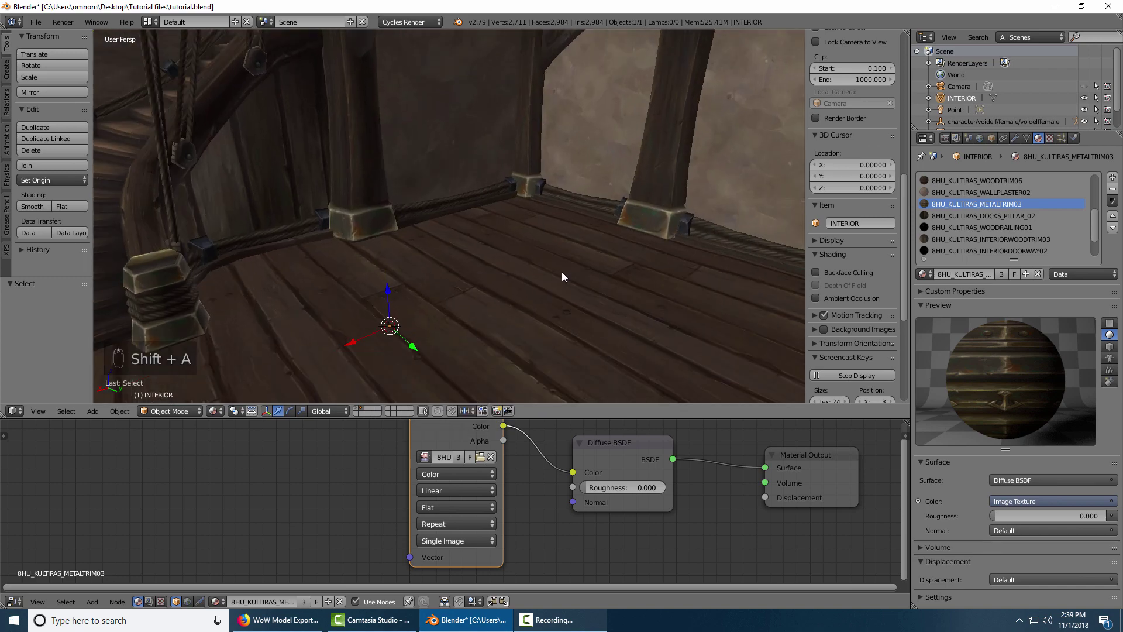
{"action": "middle_click_drag", "start_coordinate": [561, 272], "coordinate": [606, 223]}
{"action": "key", "text": "shift+a"}
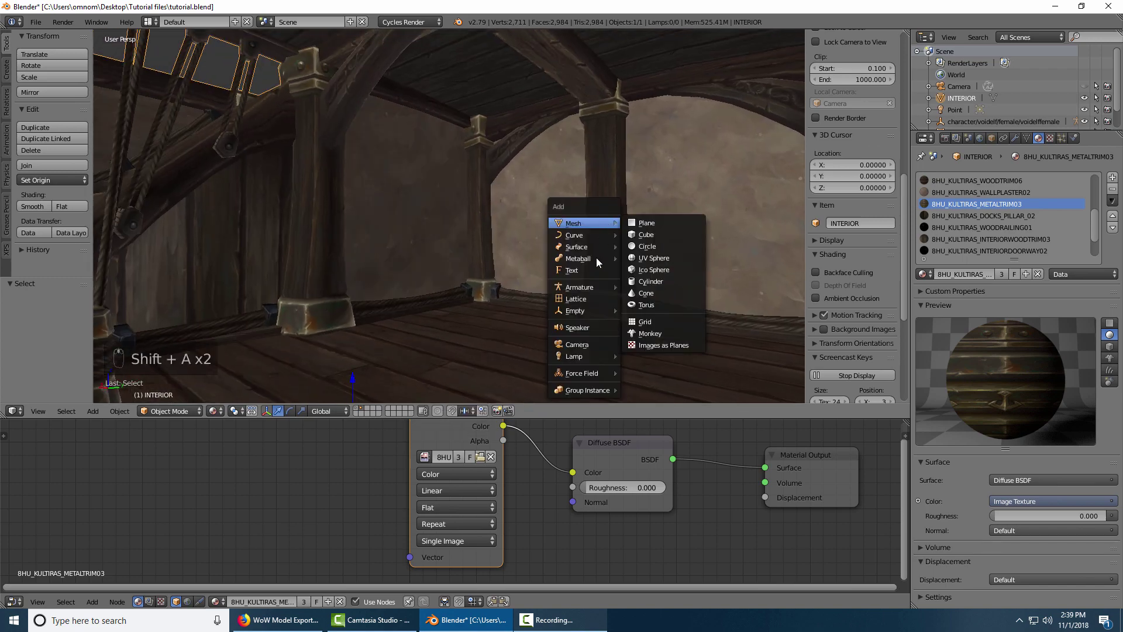
{"action": "left_click", "coordinate": [584, 343]}
{"action": "key", "text": "ctrl+alt+KP_0"}
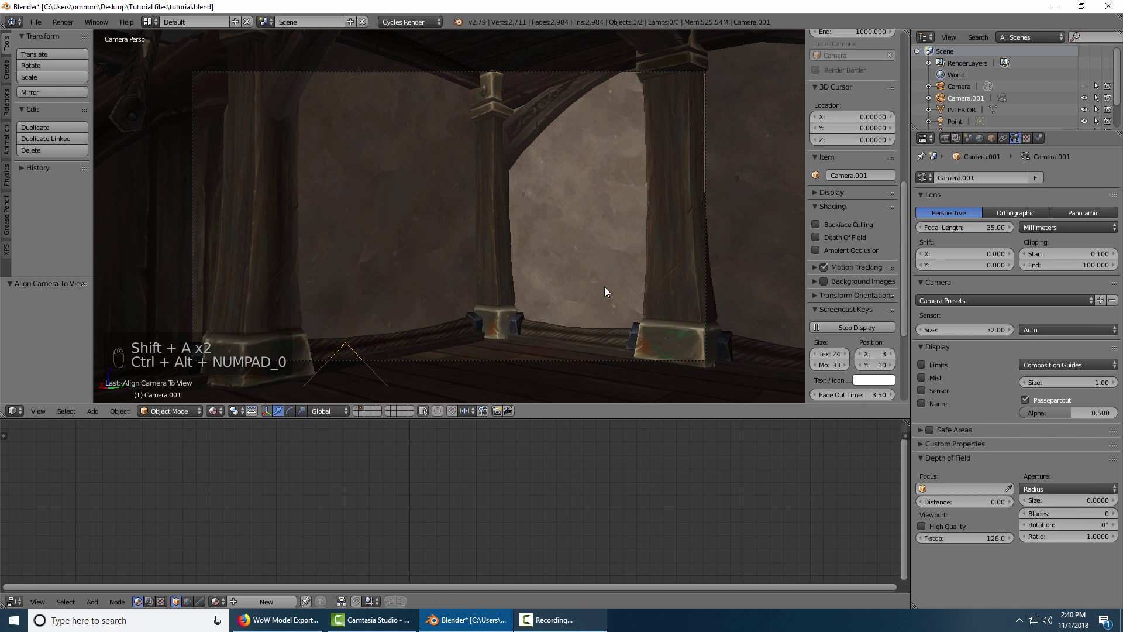
Step: Hide the 3D view's sidebar and tool shelf and enlarge the view by collapsing the node editor
{"action": "key", "text": "n"}
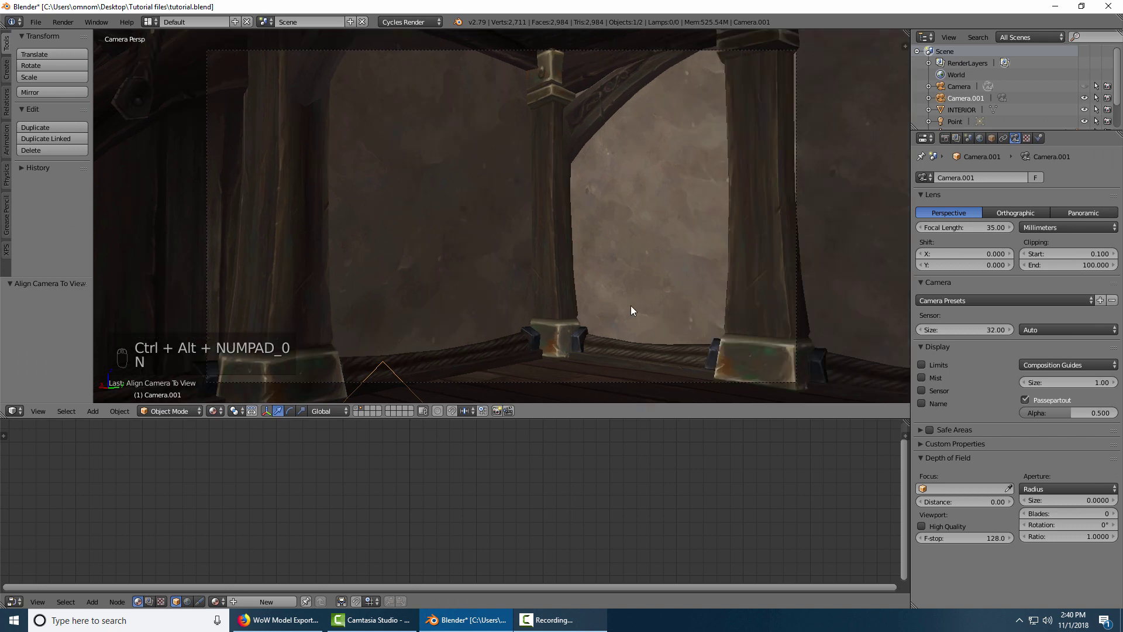
{"action": "key", "text": "t"}
{"action": "left_click_drag", "start_coordinate": [570, 419], "coordinate": [571, 579]}
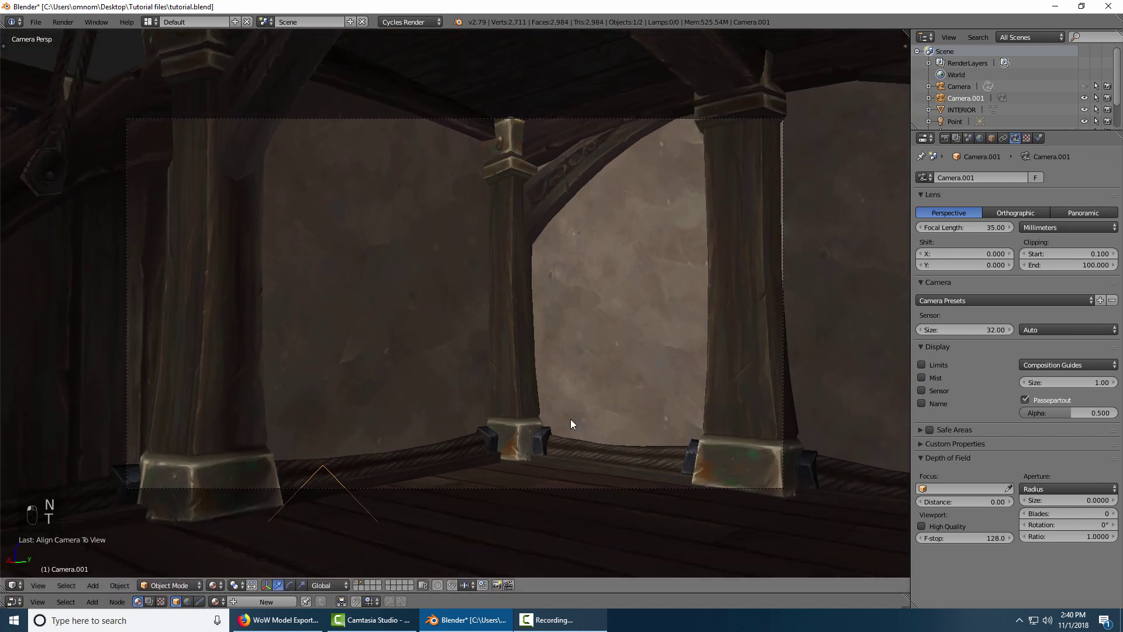
Step: Switch to the character's layer and unhide all hidden objects there
{"action": "right_click", "coordinate": [615, 166]}
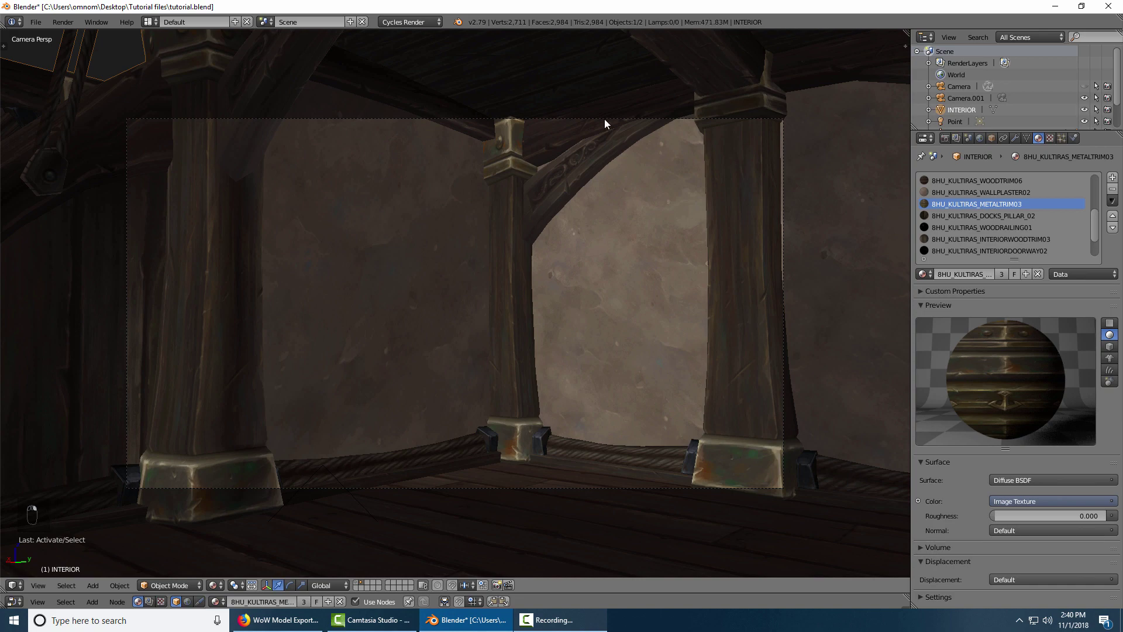
{"action": "middle_click_drag", "start_coordinate": [624, 192], "coordinate": [498, 258]}
{"action": "scroll", "coordinate": [612, 222], "scroll_direction": "down", "scroll_amount": 6}
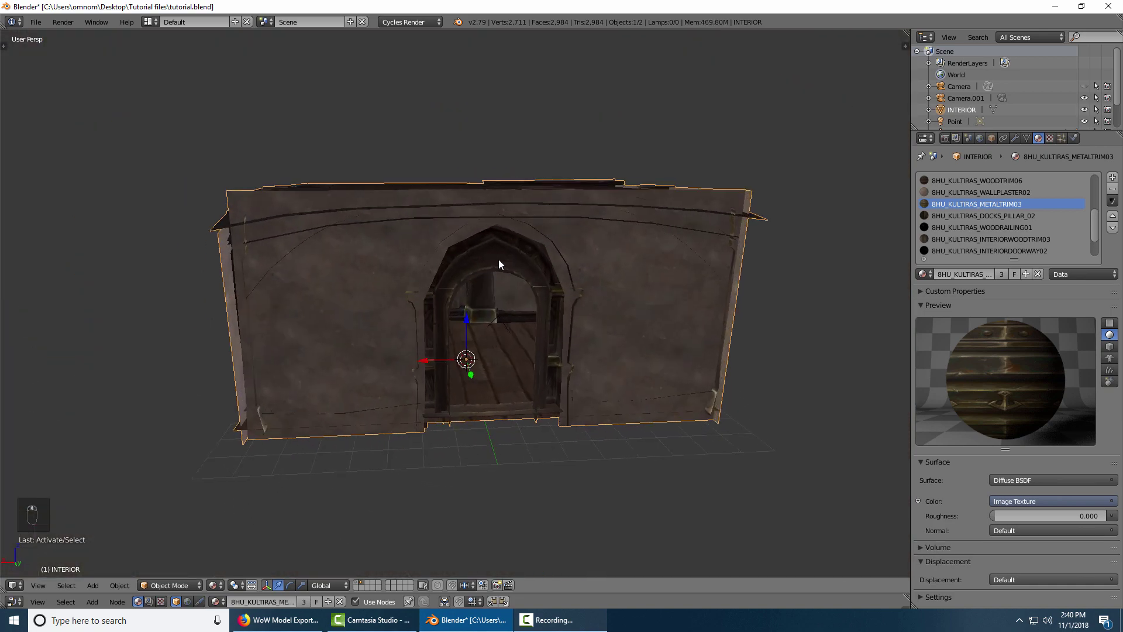
{"action": "left_click", "coordinate": [358, 587]}
{"action": "middle_click_drag", "start_coordinate": [473, 355], "coordinate": [405, 354]}
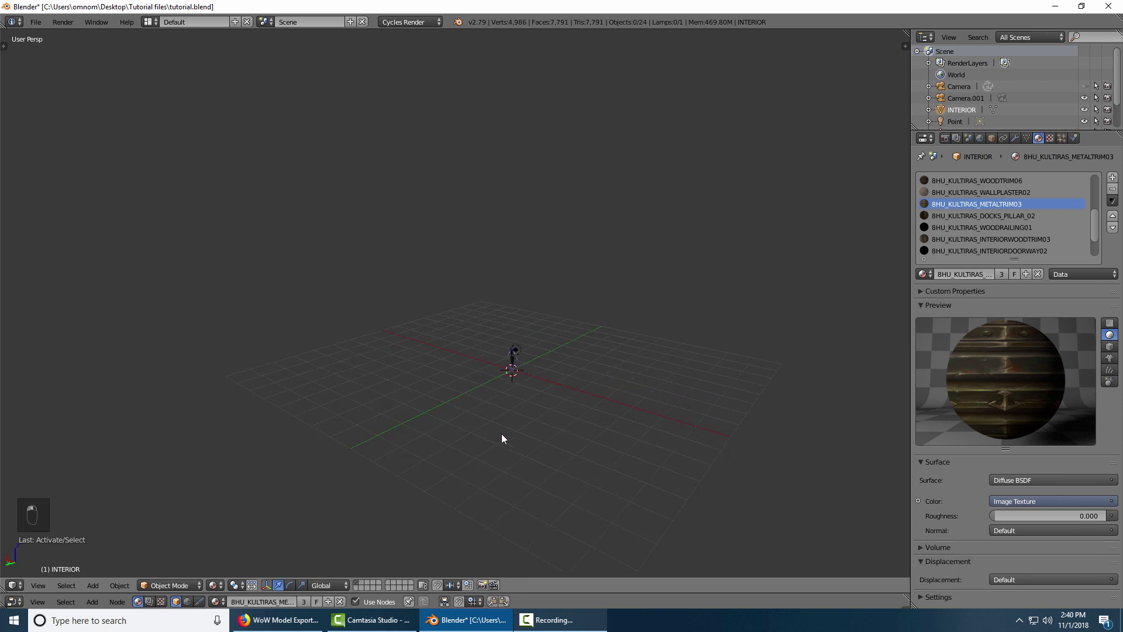
{"action": "scroll", "coordinate": [501, 435], "scroll_direction": "up", "scroll_amount": 5}
{"action": "key", "text": "alt+h"}
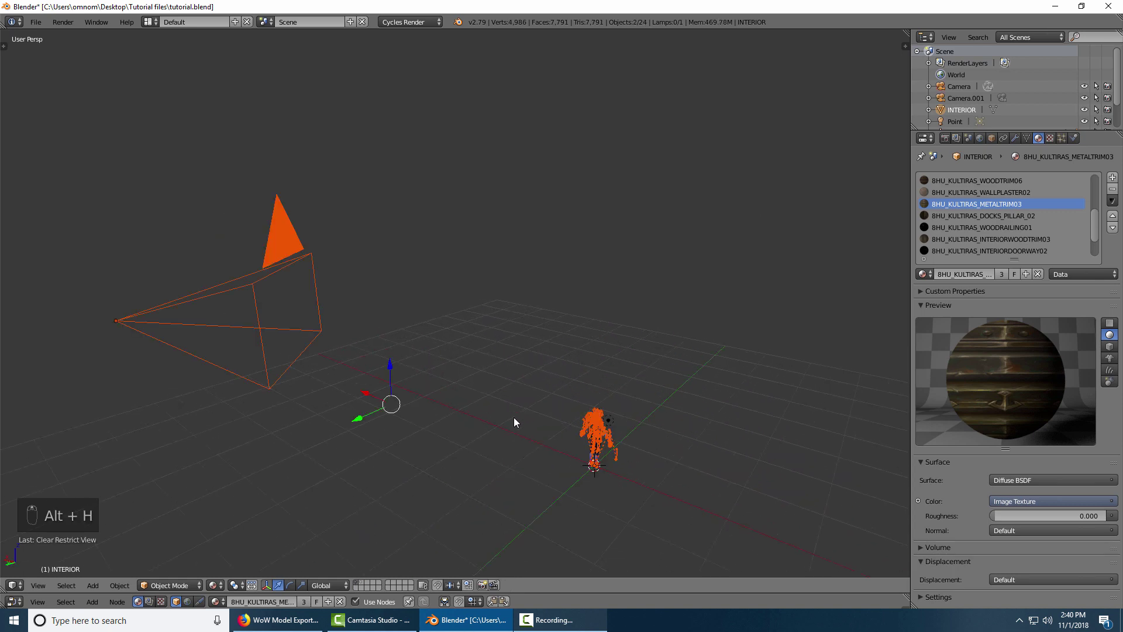
Step: Move the original Camera to the interior's layer, look through it and display that layer
{"action": "key", "text": "a"}
{"action": "right_click", "coordinate": [268, 262]}
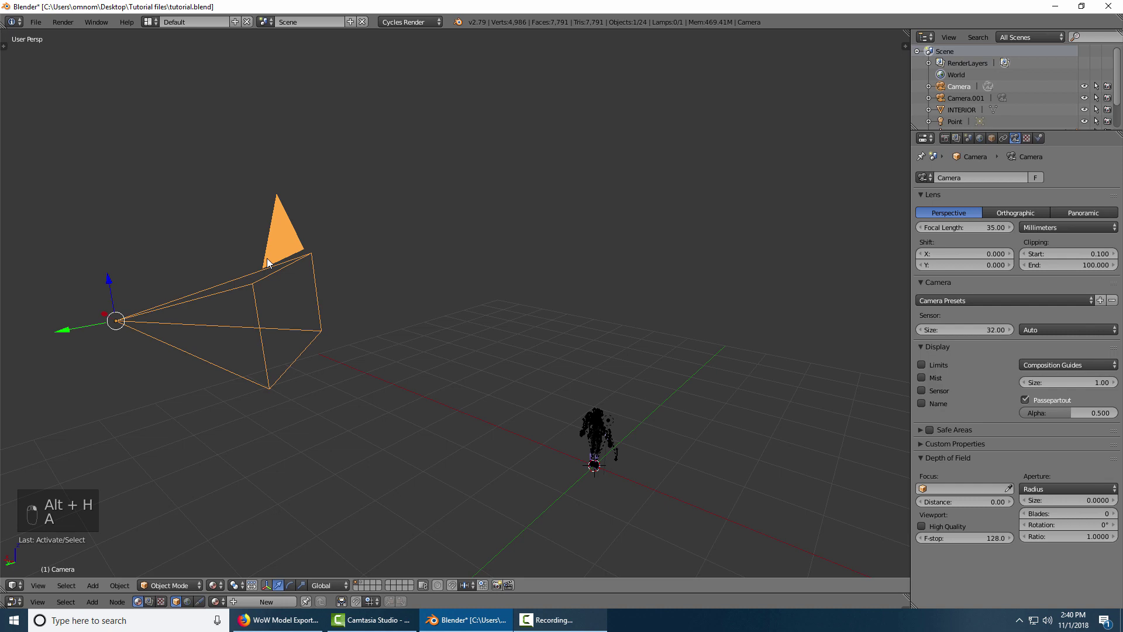
{"action": "key", "text": "m"}
{"action": "left_click", "coordinate": [366, 279]}
{"action": "key", "text": "KP_0"}
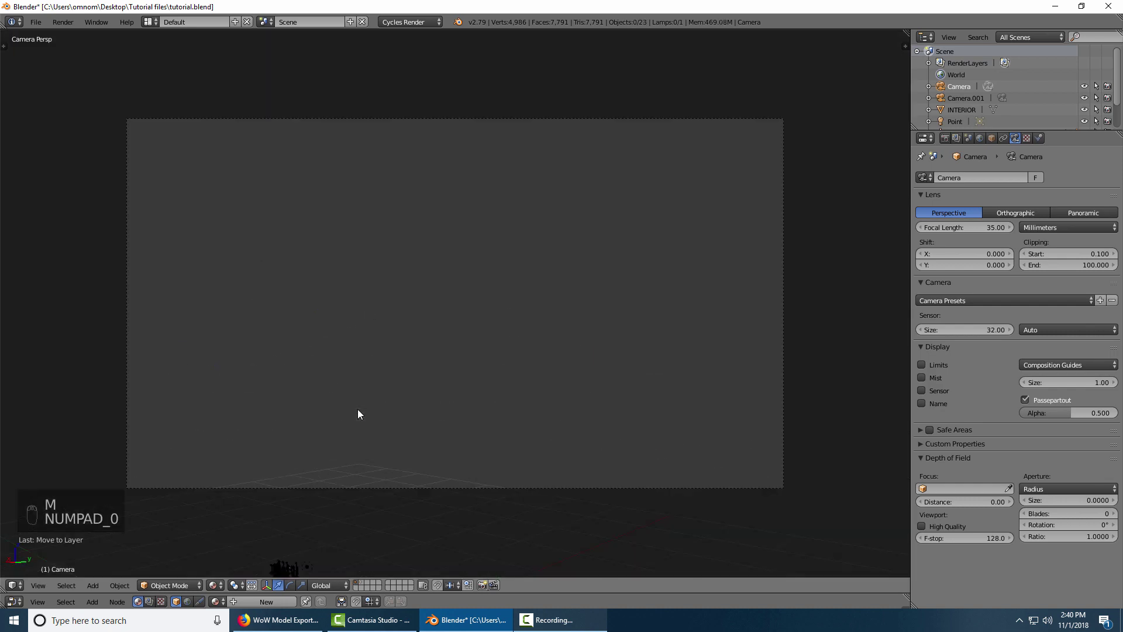
{"action": "left_click", "coordinate": [360, 583]}
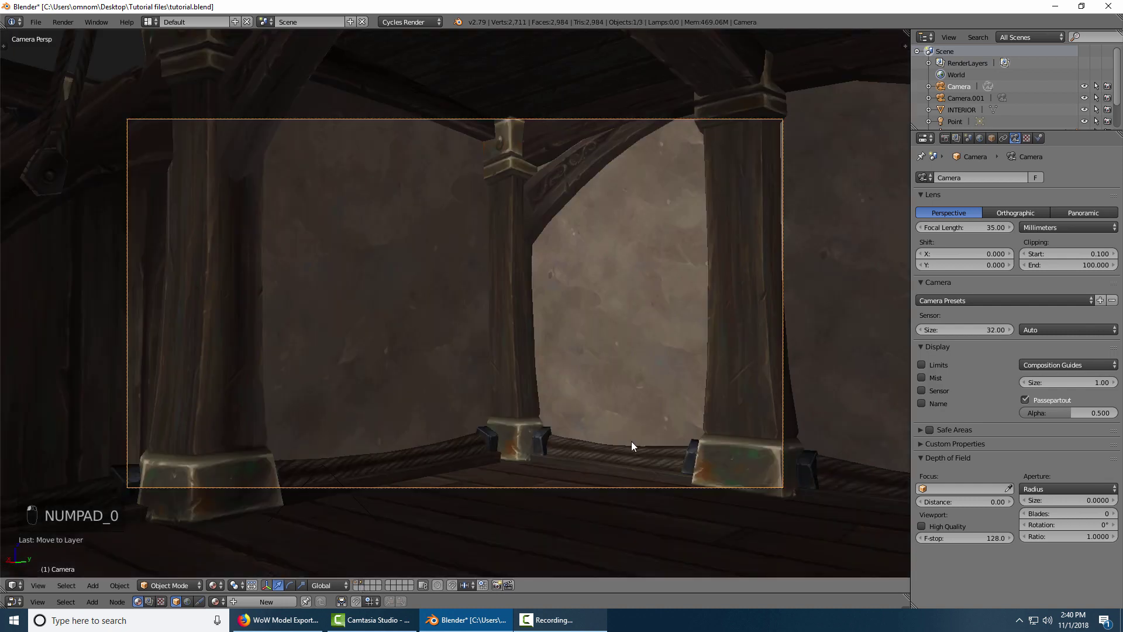
Step: Move the camera back about 2.87 units along its local Z axis, outside the room's wall
{"action": "key", "text": "g"}
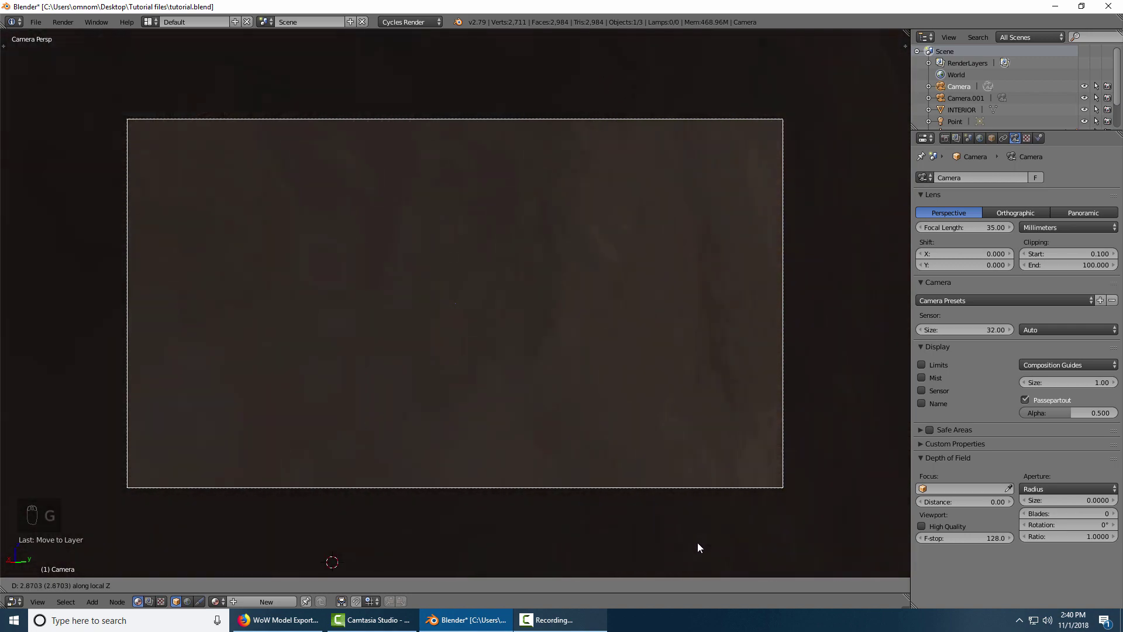
{"action": "left_click", "coordinate": [697, 542]}
{"action": "middle_click_drag", "start_coordinate": [691, 528], "coordinate": [641, 343]}
{"action": "scroll", "coordinate": [585, 346], "scroll_direction": "down", "scroll_amount": 6}
Step: Edit the INTERIOR mesh to remove its duplicate vertices and clear all sharp edges
{"action": "right_click", "coordinate": [374, 327]}
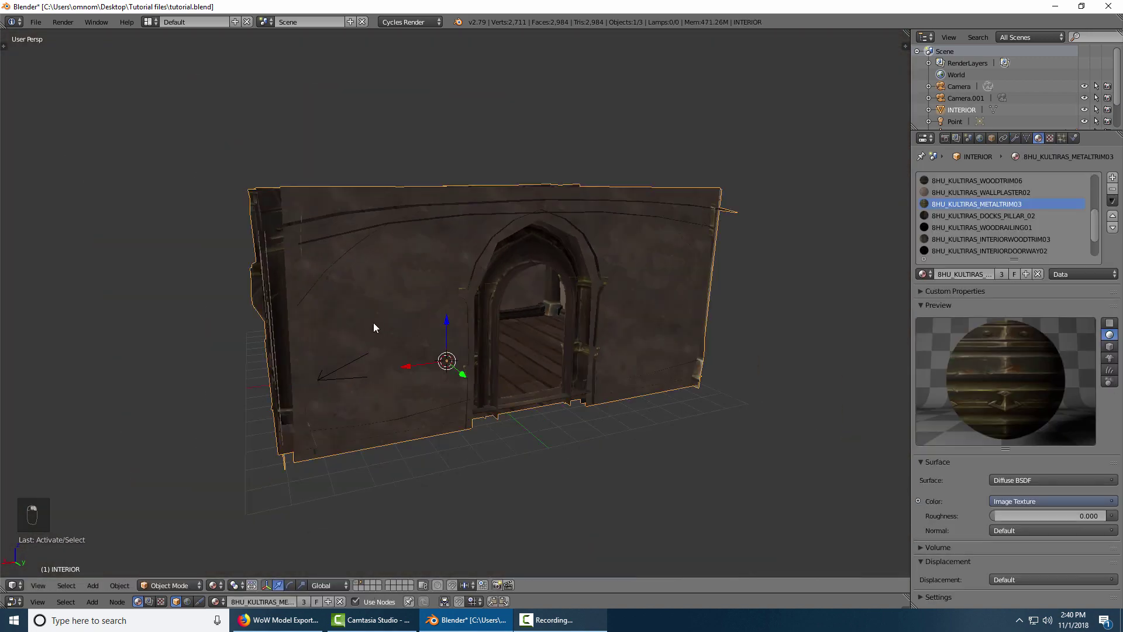
{"action": "key", "text": "Tab"}
{"action": "middle_click_drag", "start_coordinate": [374, 321], "coordinate": [405, 300]}
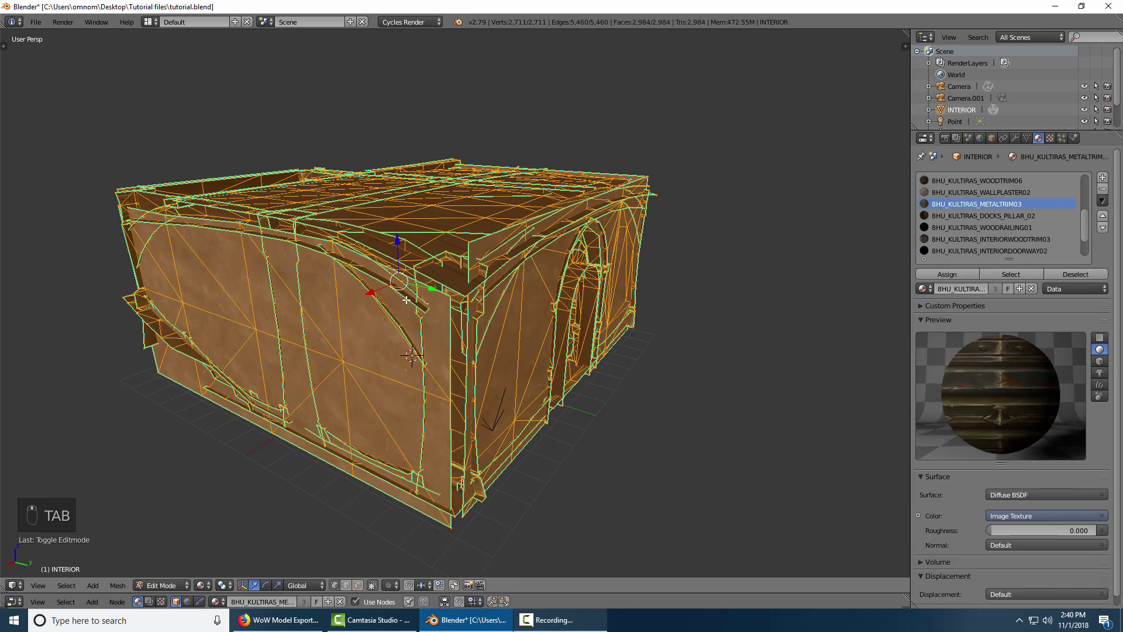
{"action": "key", "text": "w"}
{"action": "left_click", "coordinate": [406, 300]}
{"action": "key", "text": "ctrl+e"}
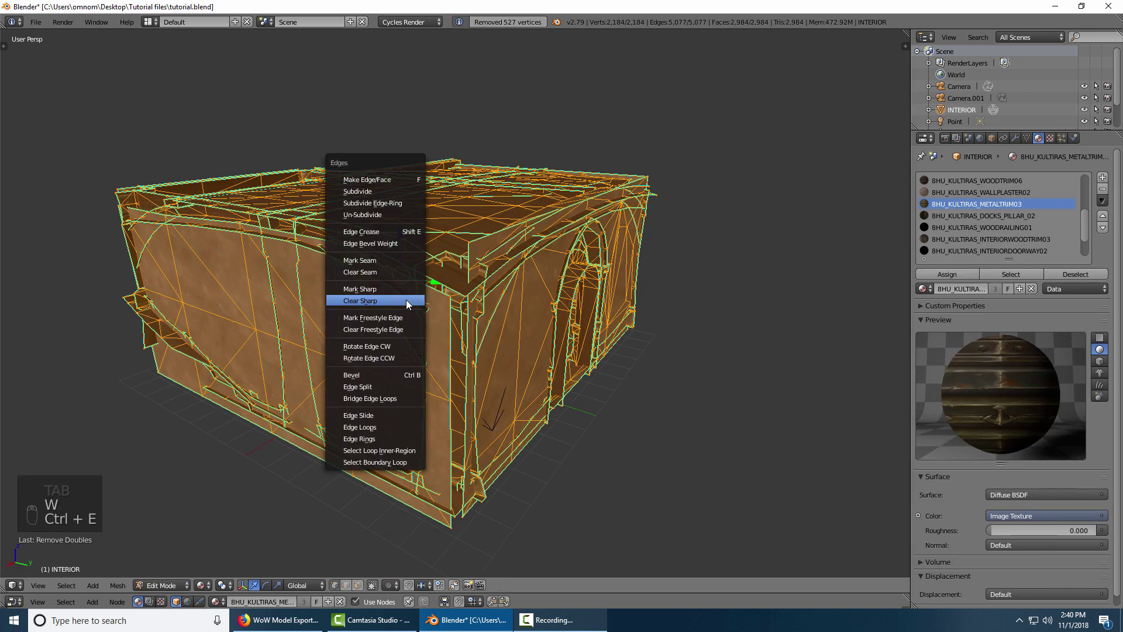
{"action": "left_click", "coordinate": [425, 338]}
Step: Delete the plaster wall face in front of the camera and return to Object Mode in the camera view
{"action": "middle_click_drag", "start_coordinate": [468, 395], "coordinate": [488, 359]}
{"action": "scroll", "coordinate": [543, 350], "scroll_direction": "up", "scroll_amount": 4}
{"action": "scroll", "coordinate": [543, 350], "scroll_direction": "up", "scroll_amount": 1}
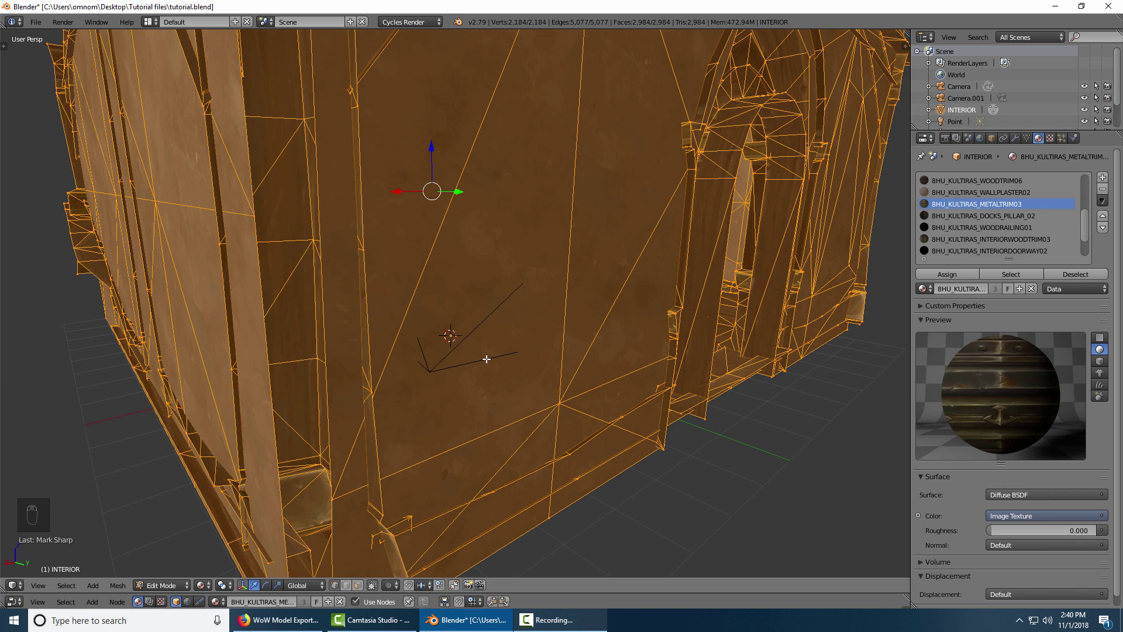
{"action": "key", "text": "a"}
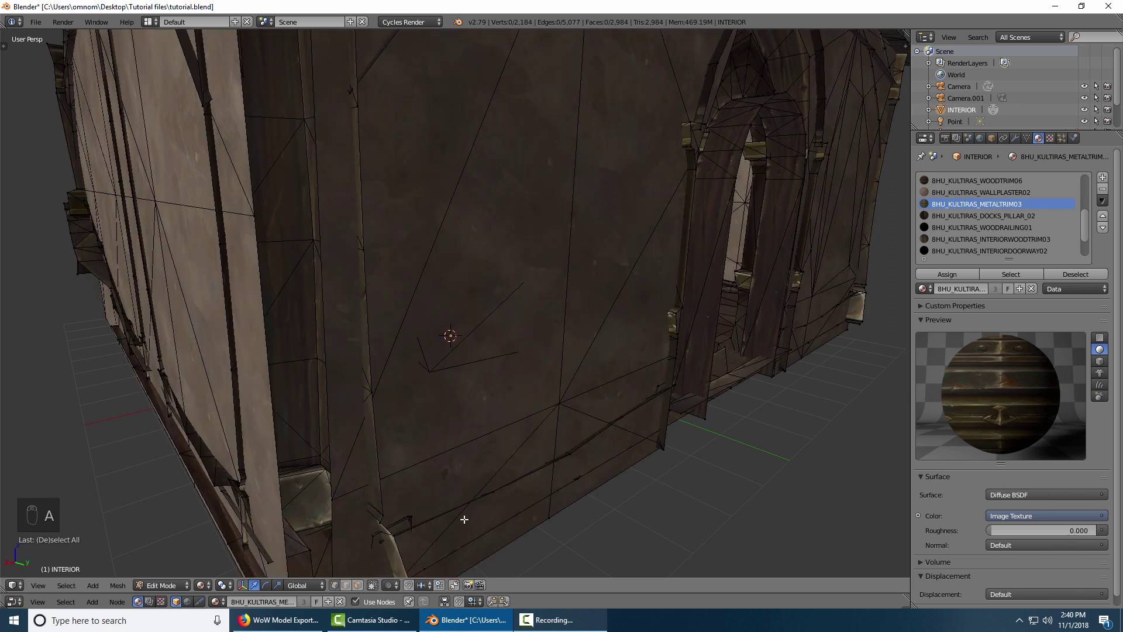
{"action": "right_click", "coordinate": [531, 236]}
{"action": "key", "text": "Delete"}
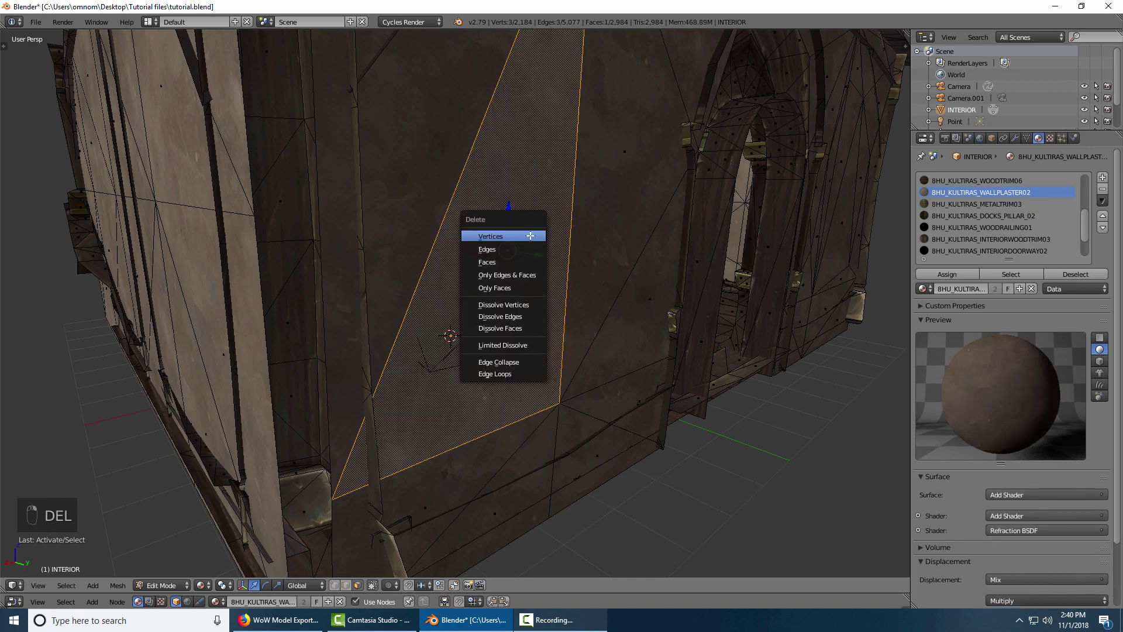
{"action": "left_click", "coordinate": [522, 260]}
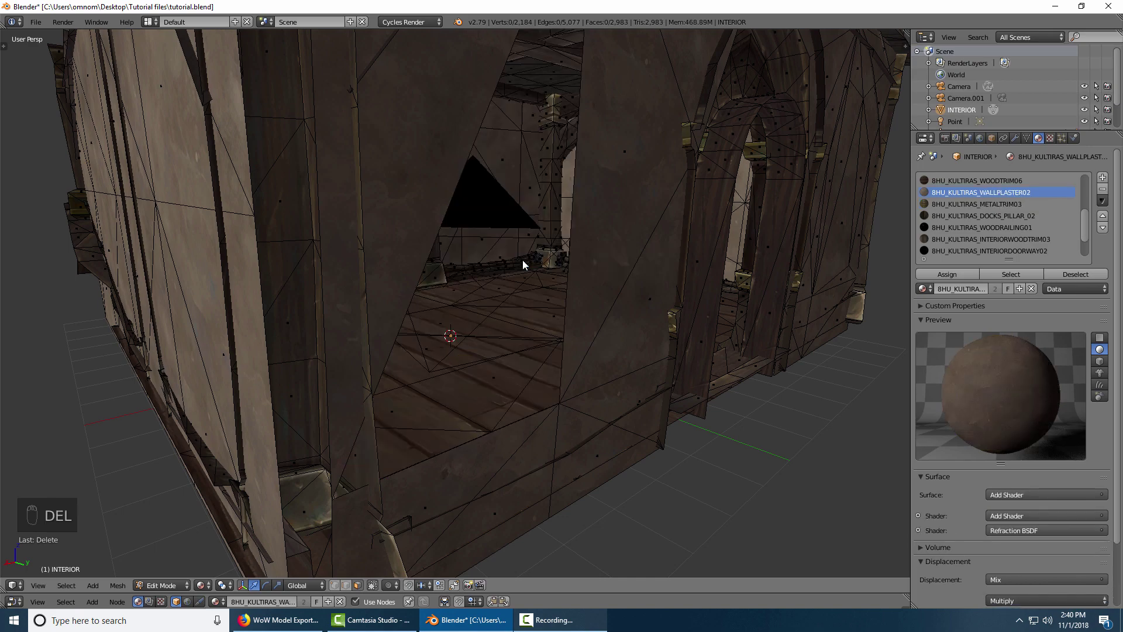
{"action": "key", "text": "KP_0"}
{"action": "key", "text": "Tab"}
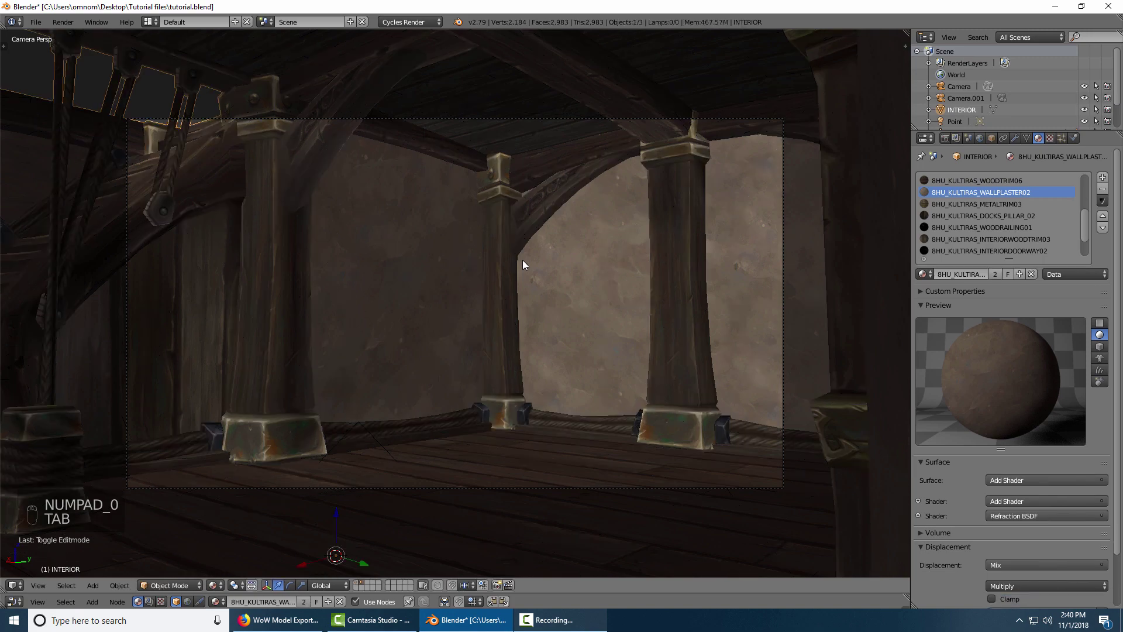
Step: Leave the camera view, deselect all objects and save the scene over tutorial.blend
{"action": "key", "text": "KP_0"}
{"action": "key", "text": "a"}
{"action": "key", "text": "a"}
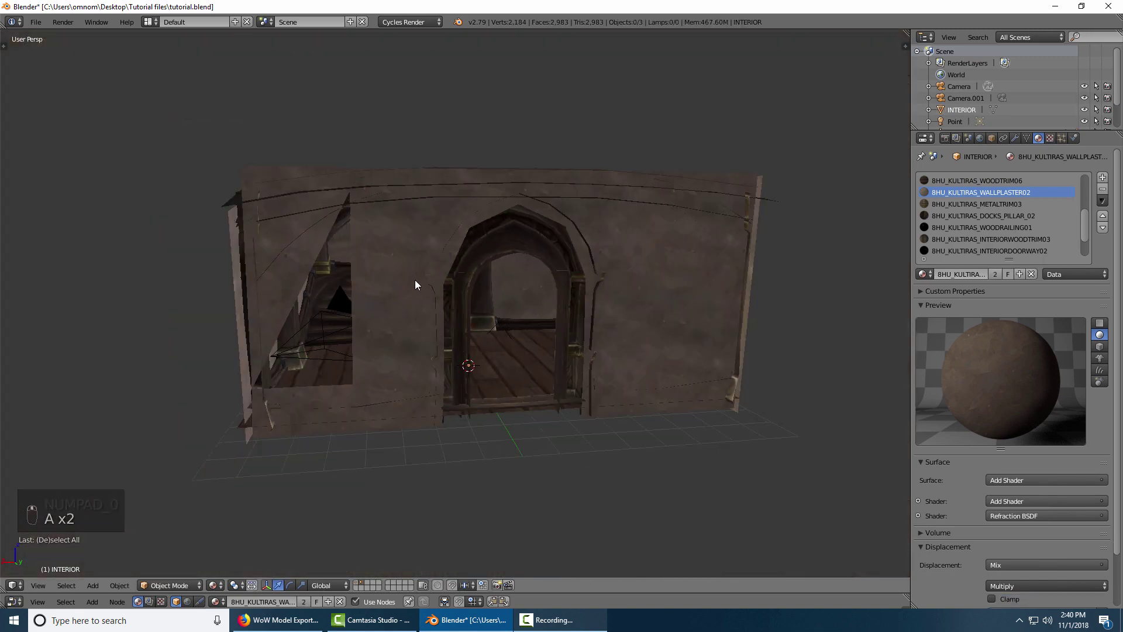
{"action": "middle_click_drag", "start_coordinate": [330, 303], "coordinate": [435, 384]}
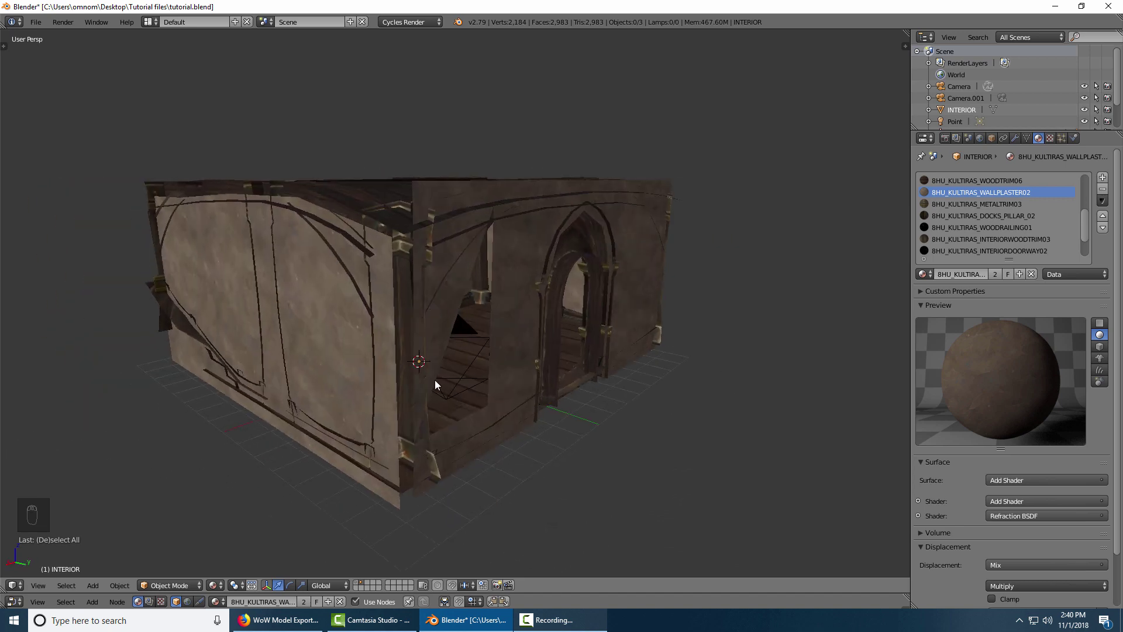
{"action": "middle_click_drag", "start_coordinate": [456, 442], "coordinate": [487, 272]}
{"action": "key", "text": "ctrl+s"}
{"action": "left_click", "coordinate": [487, 270]}
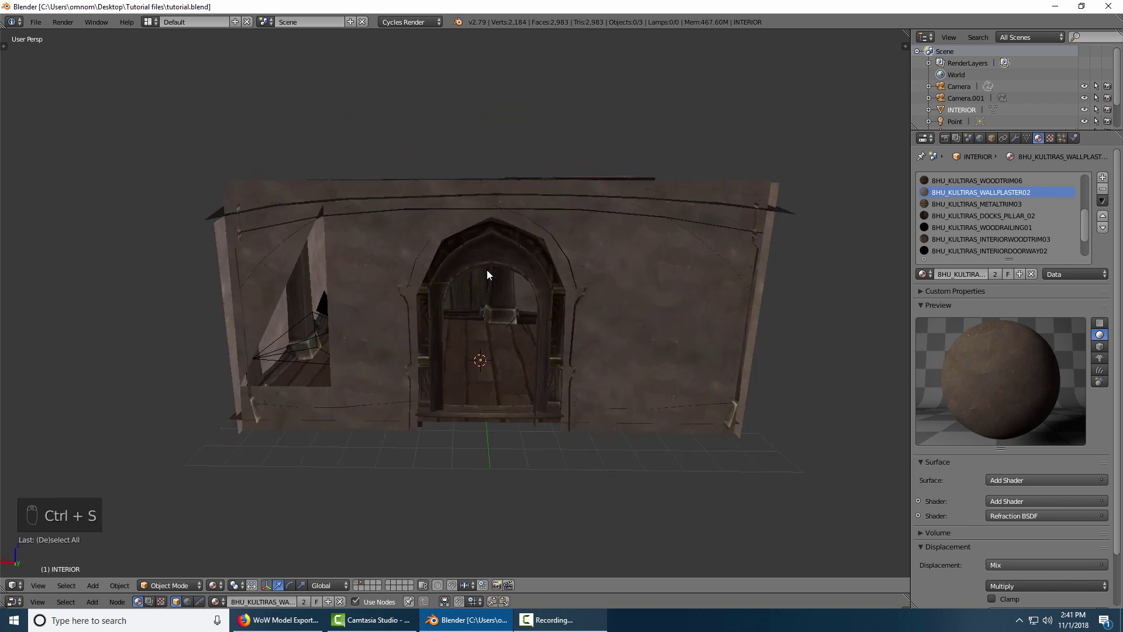
Step: Display an empty layer and save tutorial.blend again over the existing file
{"action": "left_click", "coordinate": [366, 582]}
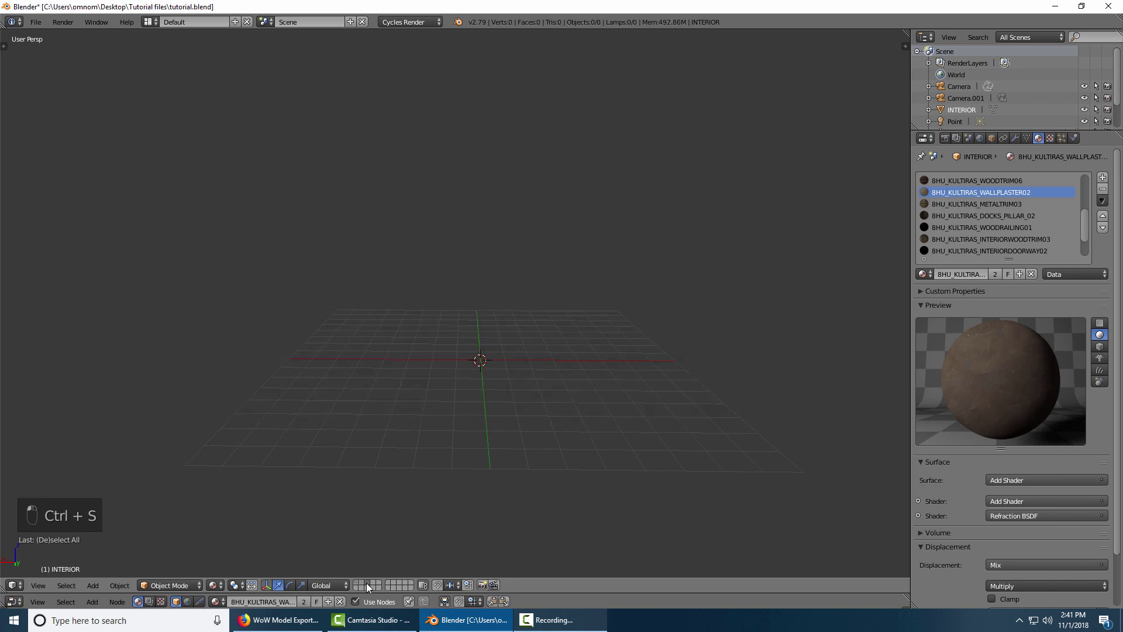
{"action": "middle_click_drag", "start_coordinate": [455, 387], "coordinate": [470, 405]}
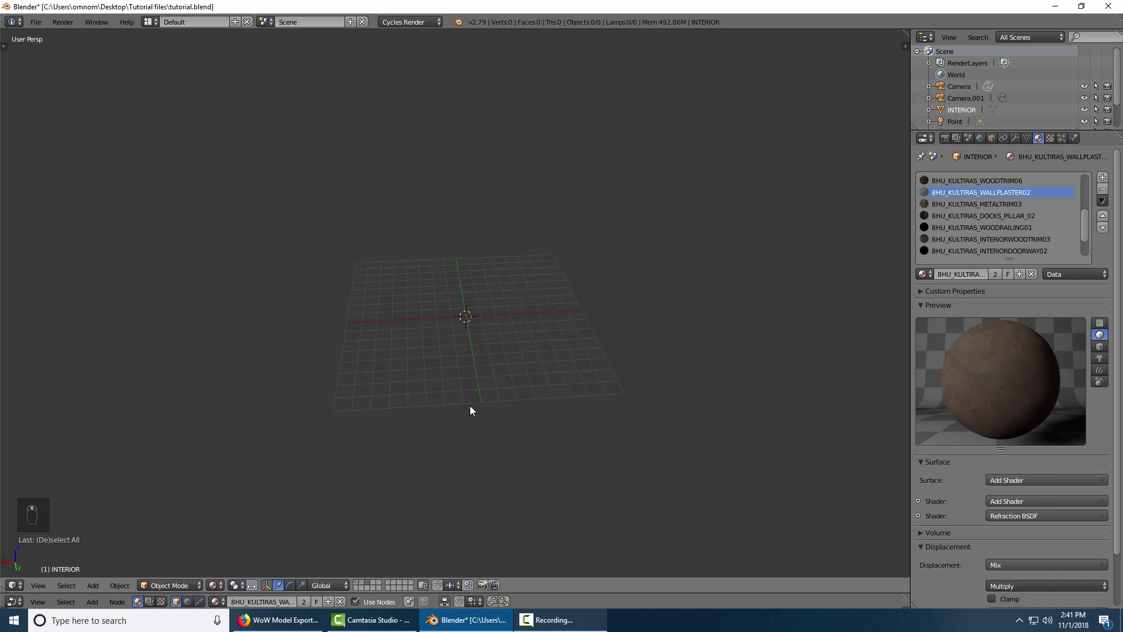
{"action": "scroll", "coordinate": [470, 406], "scroll_direction": "up", "scroll_amount": 2}
{"action": "key", "text": "ctrl+s"}
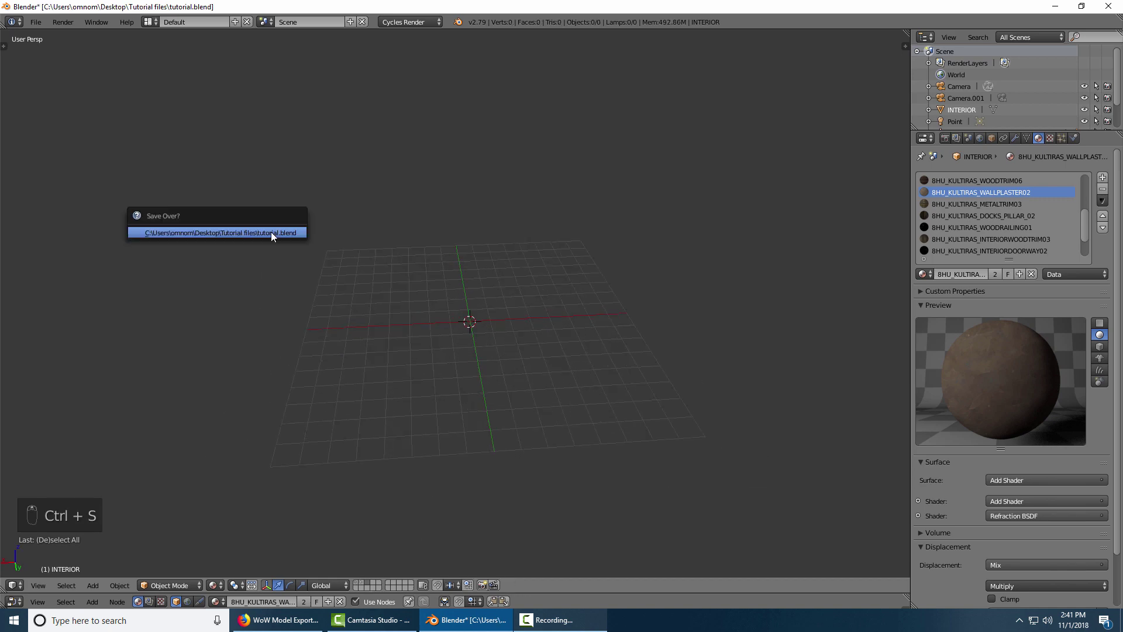
{"action": "left_click", "coordinate": [271, 231]}
Step: Start a new scene by reloading the start-up file
{"action": "left_click", "coordinate": [37, 23]}
{"action": "left_click", "coordinate": [42, 36]}
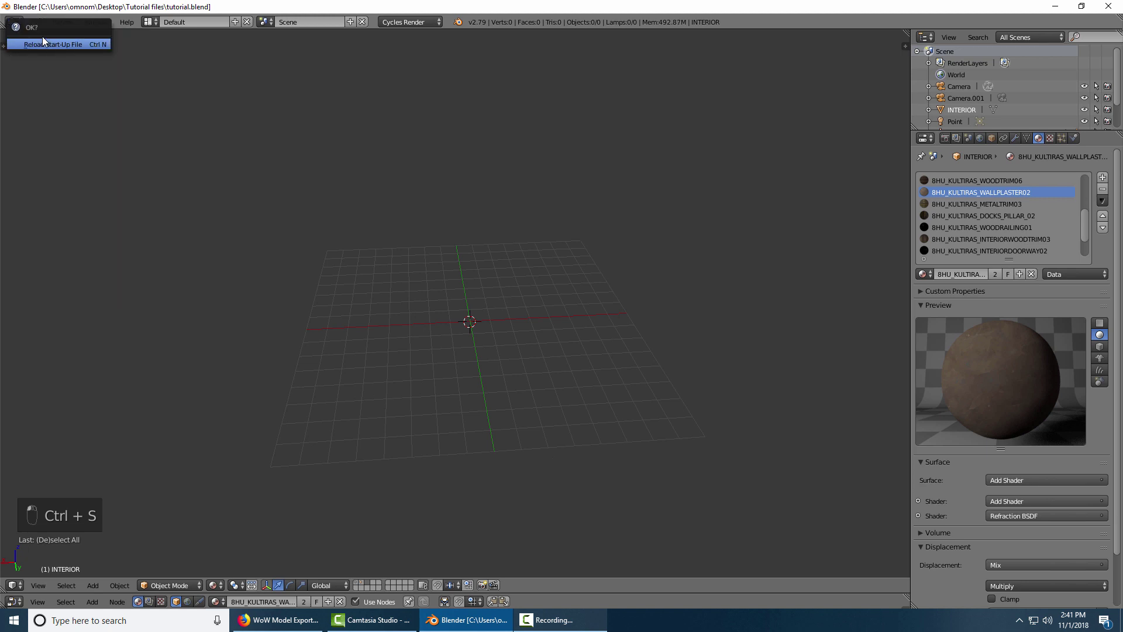
{"action": "left_click", "coordinate": [41, 47]}
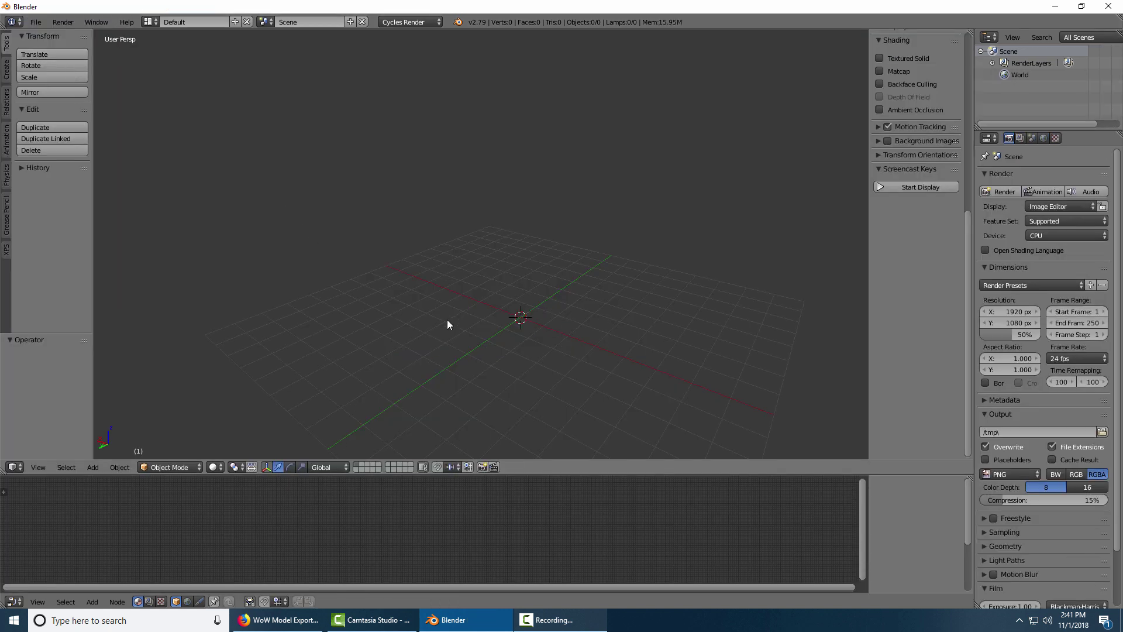
Step: Hide both side panels of the 3D view and shrink the node editor to its header
{"action": "key", "text": "n"}
{"action": "key", "text": "t"}
{"action": "scroll", "coordinate": [440, 381], "scroll_direction": "down", "scroll_amount": 2}
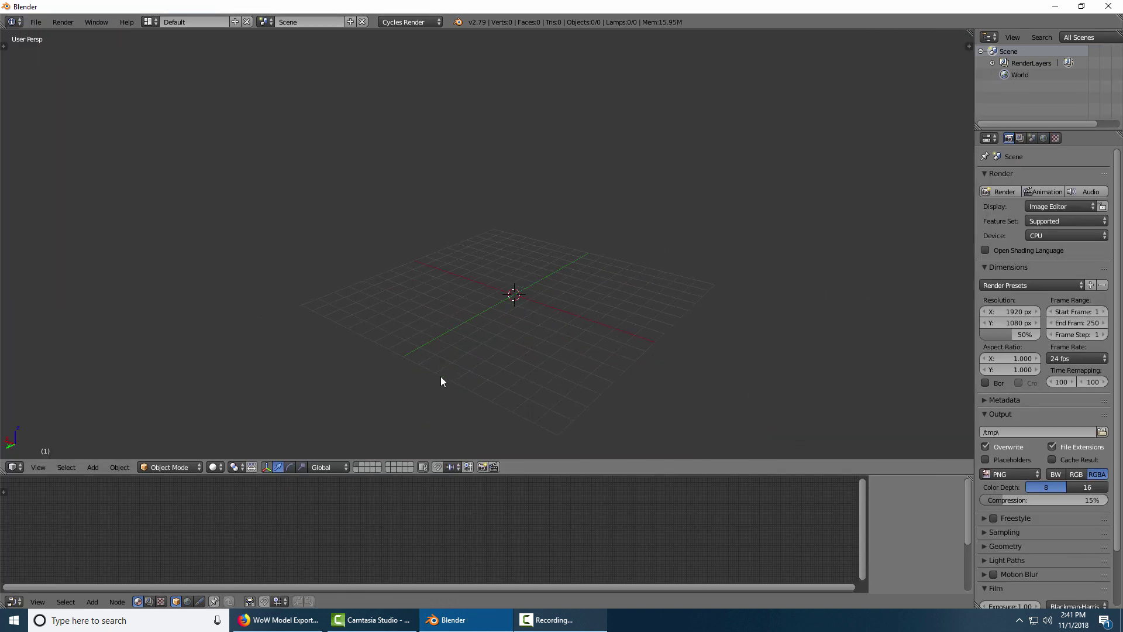
{"action": "left_click_drag", "start_coordinate": [527, 475], "coordinate": [528, 593]}
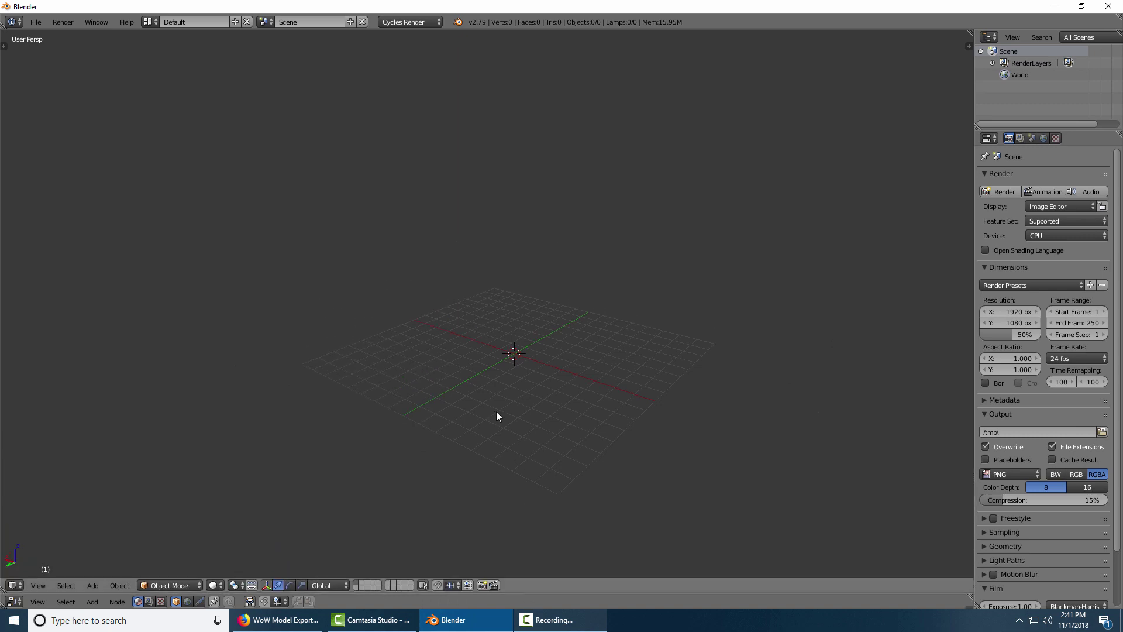
{"action": "middle_click_drag", "start_coordinate": [496, 412], "coordinate": [544, 416]}
Step: Start an ADT OBJ import and browse from Tutorial files to the world\maps\azeroth folder
{"action": "left_click", "coordinate": [35, 22]}
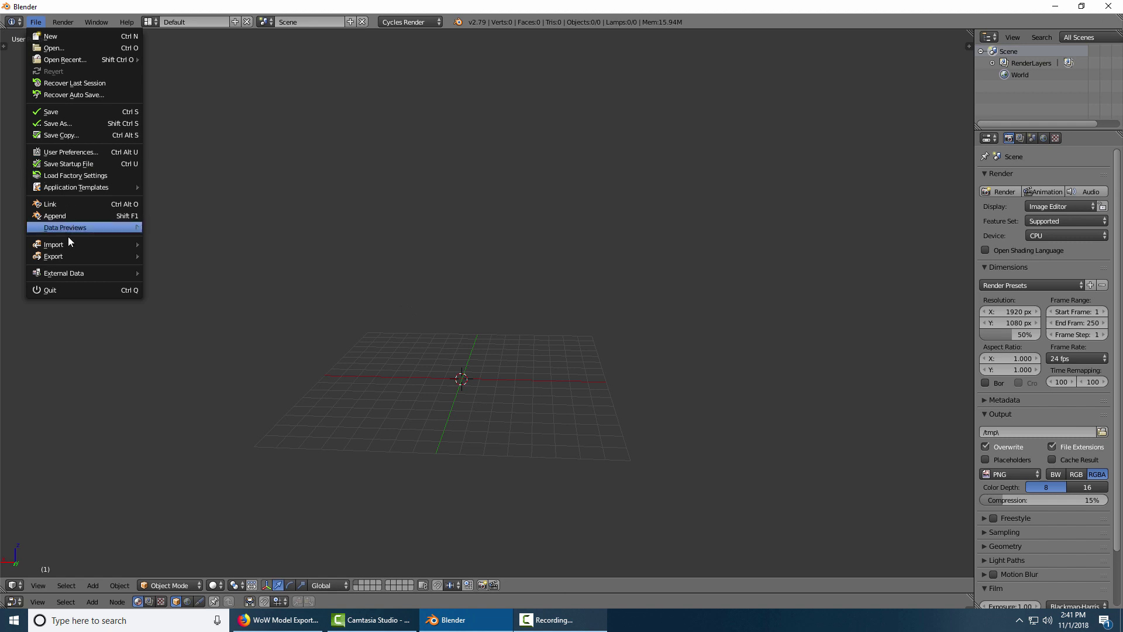
{"action": "mouse_move", "coordinate": [69, 244]}
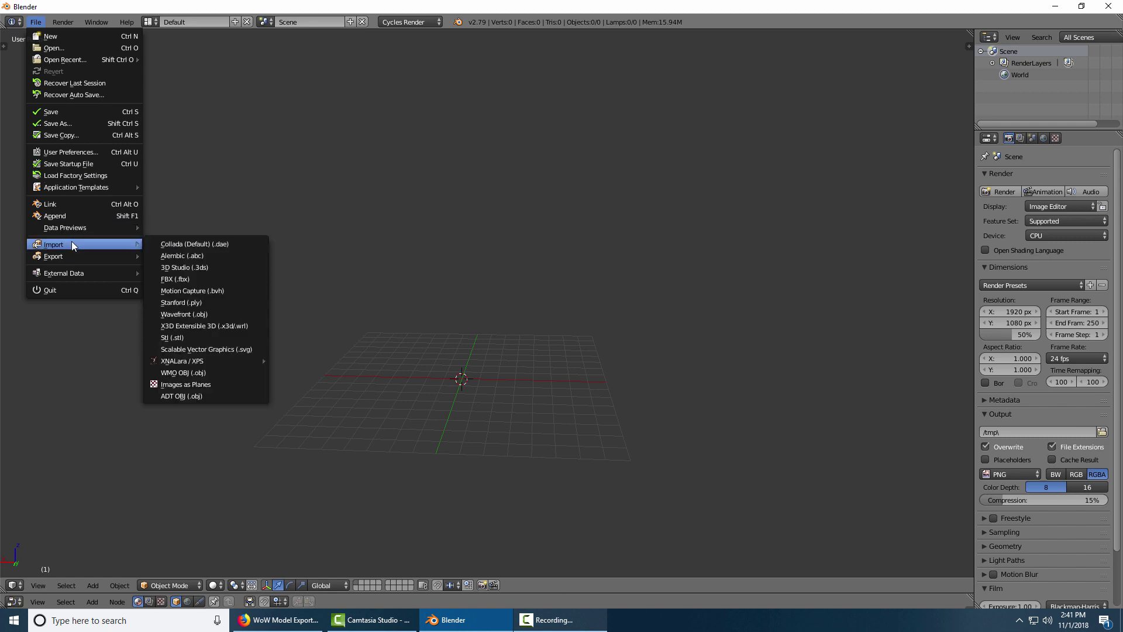
{"action": "left_click", "coordinate": [206, 397]}
{"action": "left_click", "coordinate": [39, 236]}
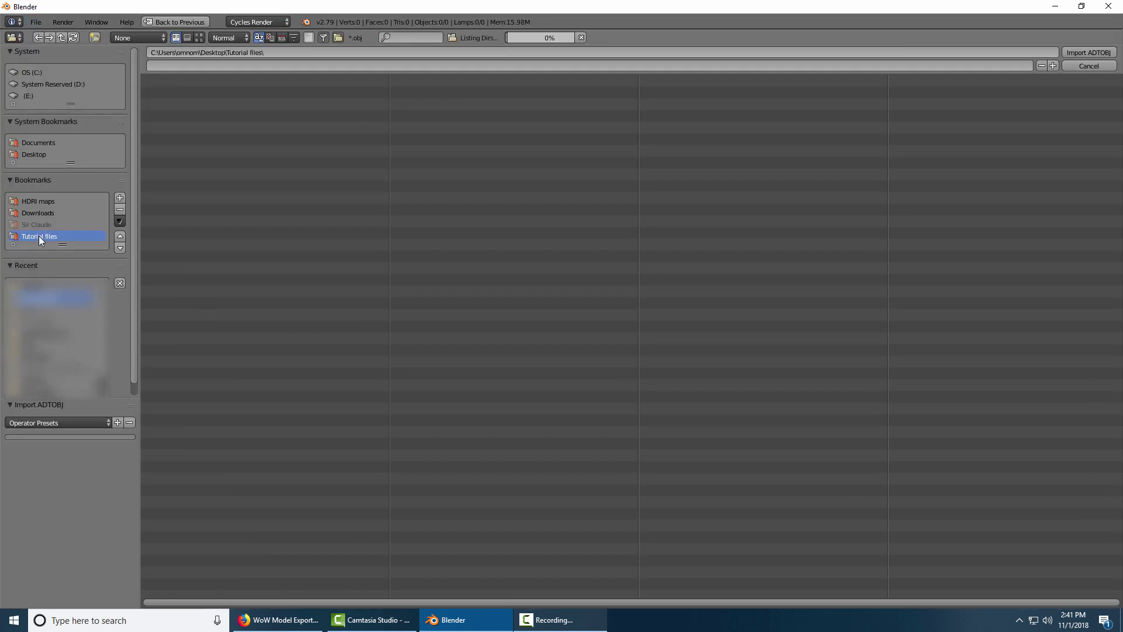
{"action": "left_click", "coordinate": [192, 92]}
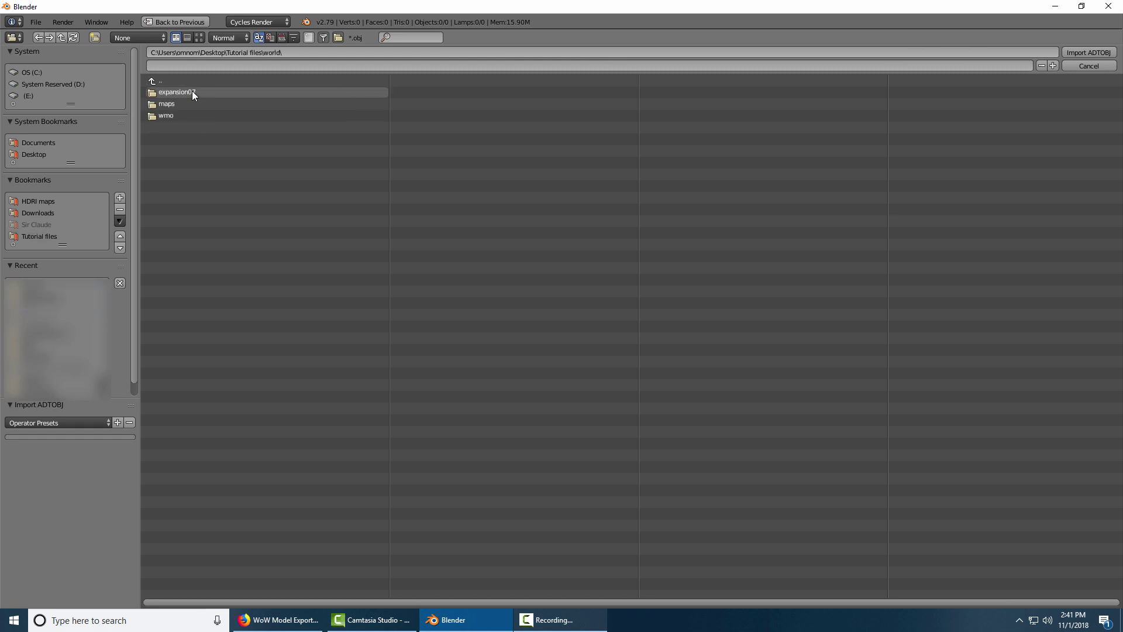
{"action": "left_click", "coordinate": [180, 103]}
{"action": "left_click", "coordinate": [182, 92]}
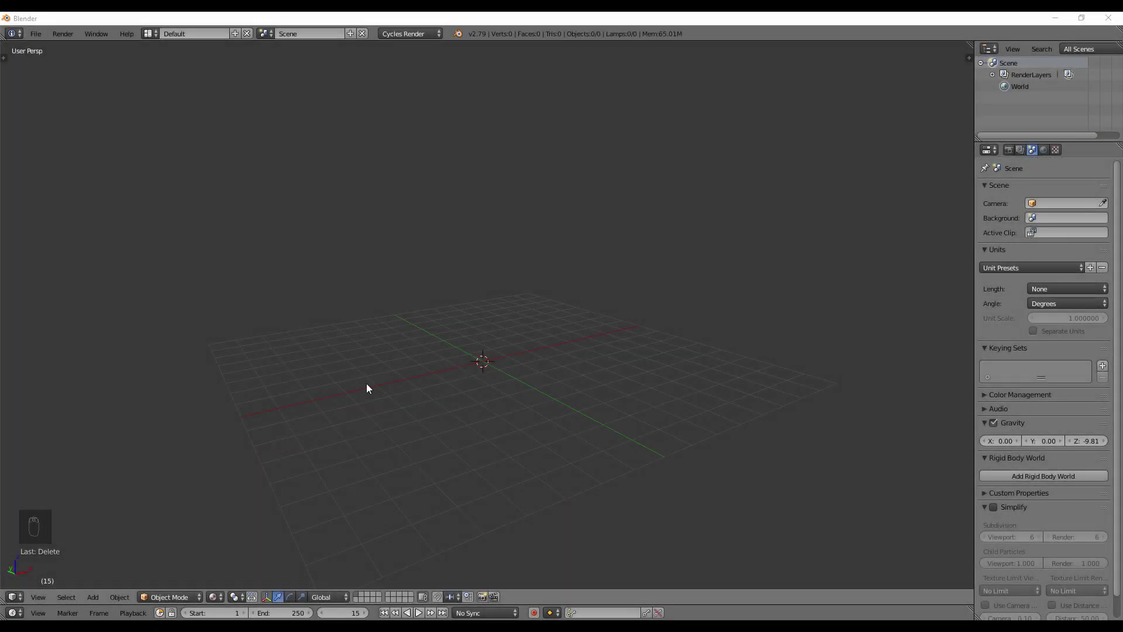
Step: Import azeroth_28_27.obj from Tutorial files\world\maps\azeroth with the ADT OBJ importer
{"action": "middle_click_drag", "start_coordinate": [368, 388], "coordinate": [434, 362]}
{"action": "left_click", "coordinate": [33, 35]}
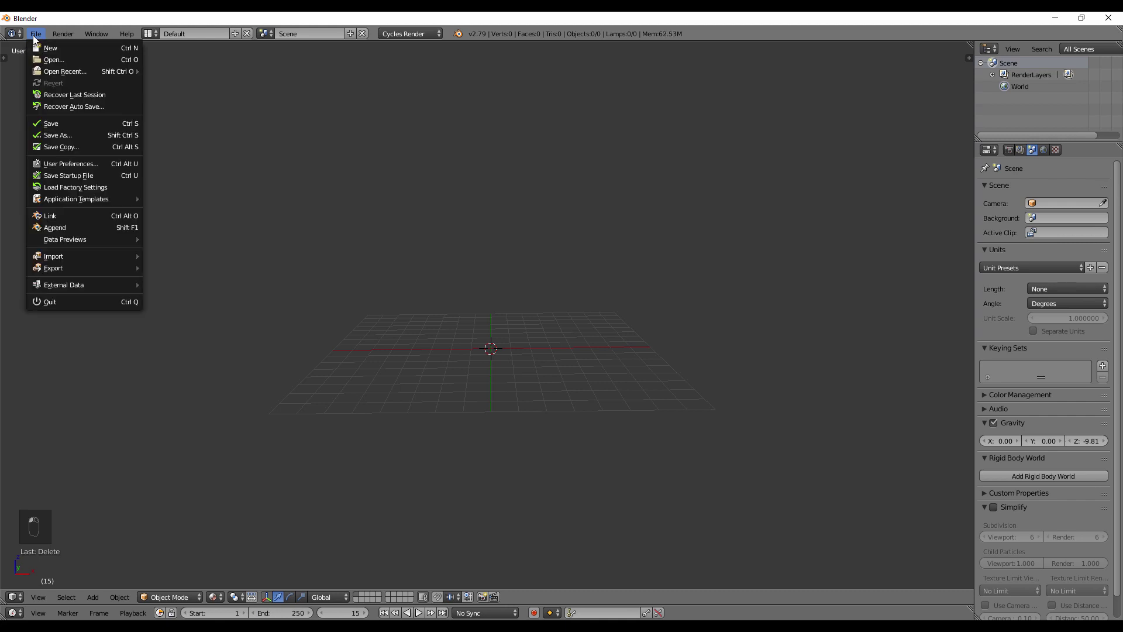
{"action": "mouse_move", "coordinate": [62, 252]}
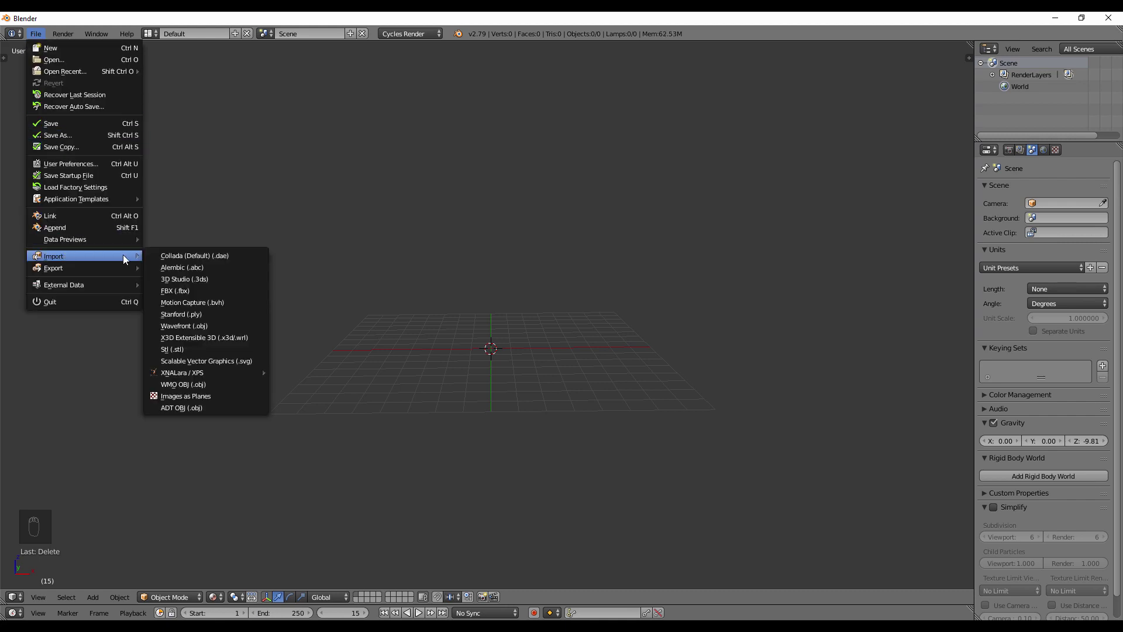
{"action": "left_click", "coordinate": [199, 404]}
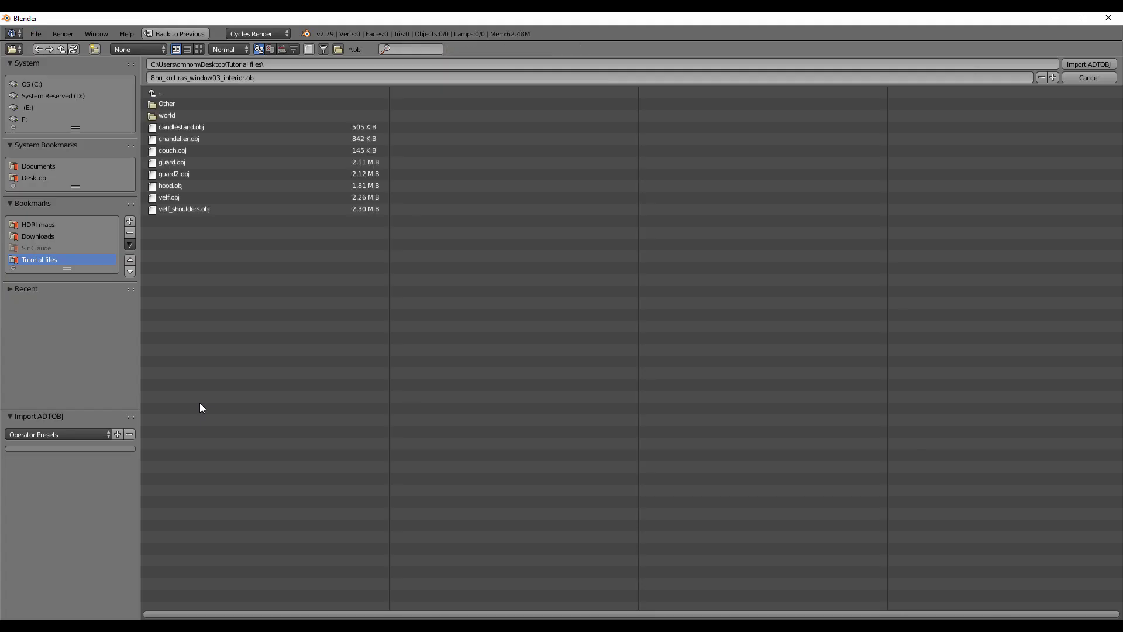
{"action": "left_click", "coordinate": [184, 116]}
{"action": "left_click", "coordinate": [180, 114]}
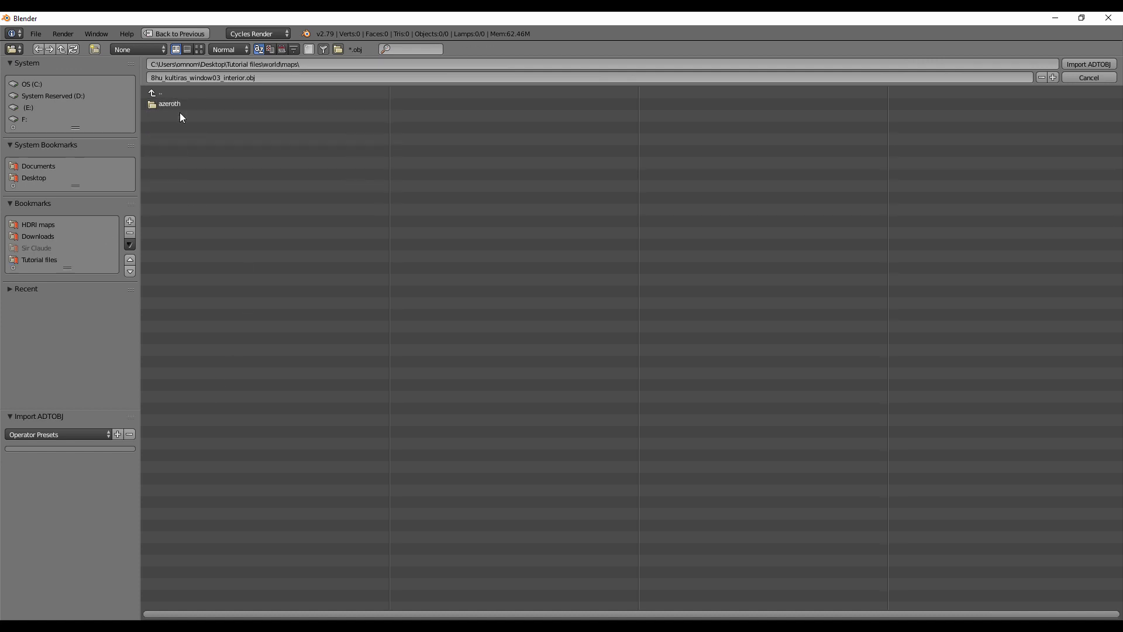
{"action": "left_click", "coordinate": [188, 102]}
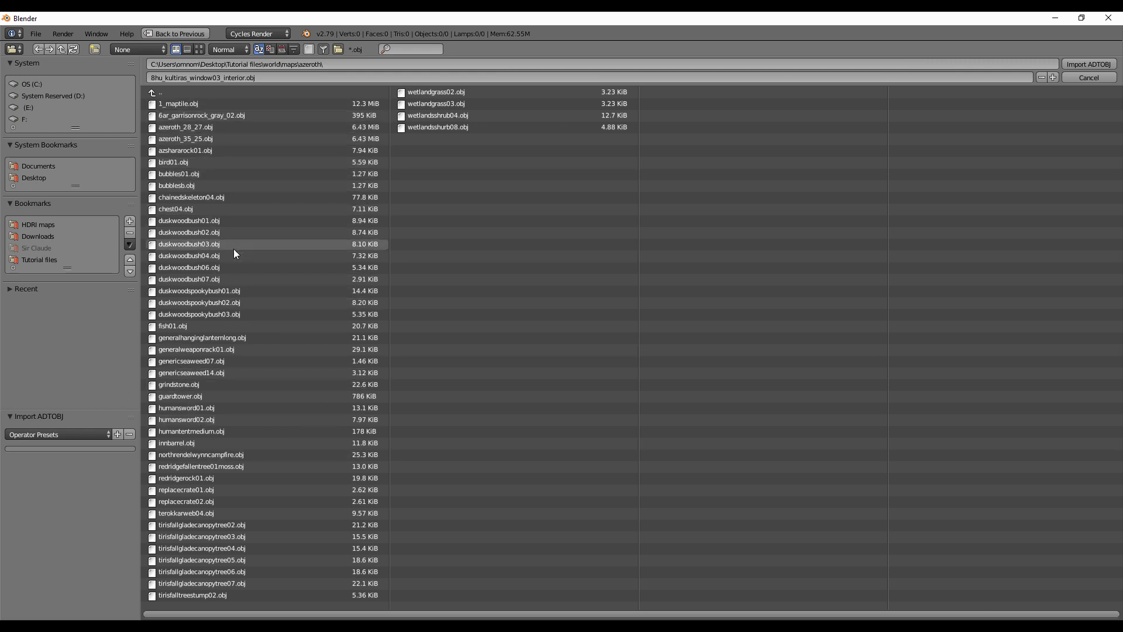
{"action": "left_click", "coordinate": [195, 125]}
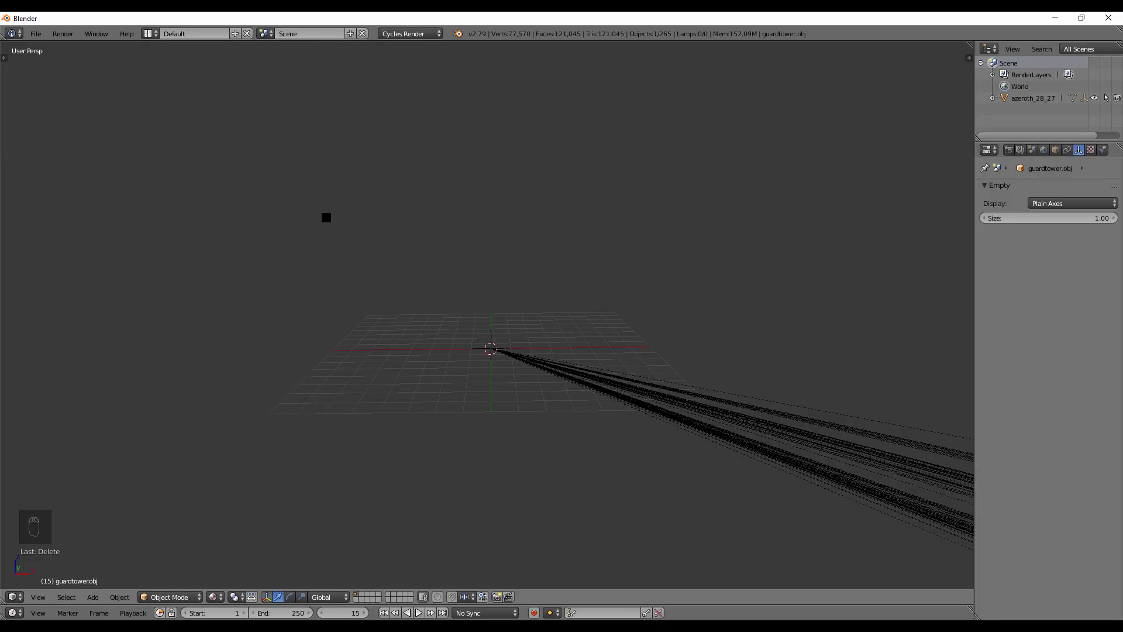
Step: Set the 3D view's clip end distance to 100000 to bring the distant map into range
{"action": "middle_click_drag", "start_coordinate": [326, 217], "coordinate": [539, 159]}
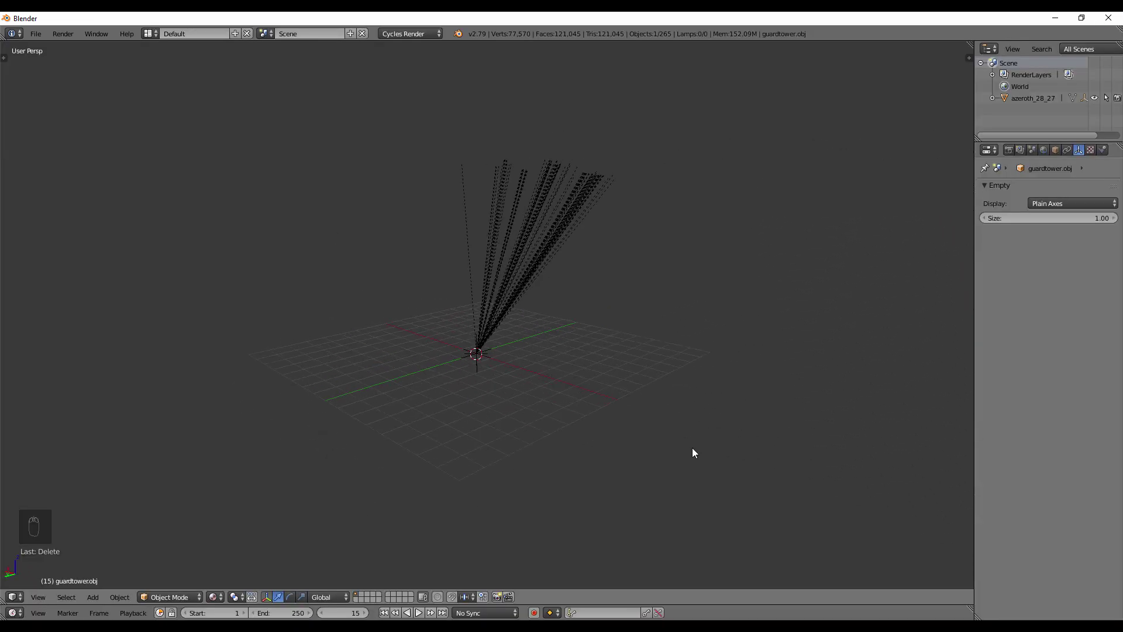
{"action": "key", "text": "n"}
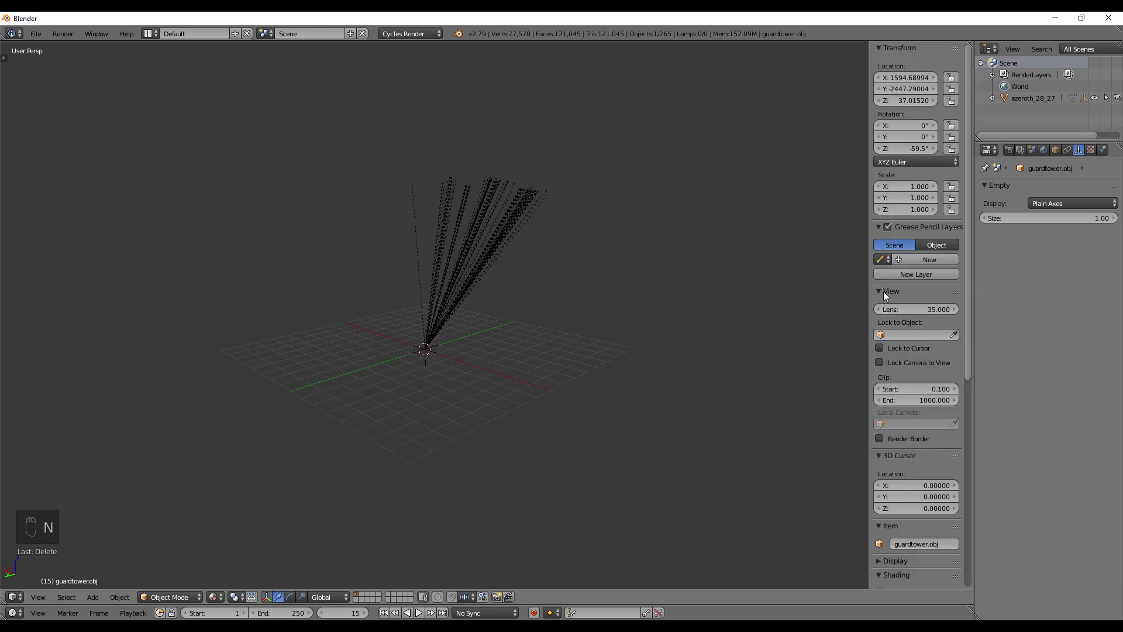
{"action": "left_click", "coordinate": [922, 400]}
{"action": "type", "text": "10000"}
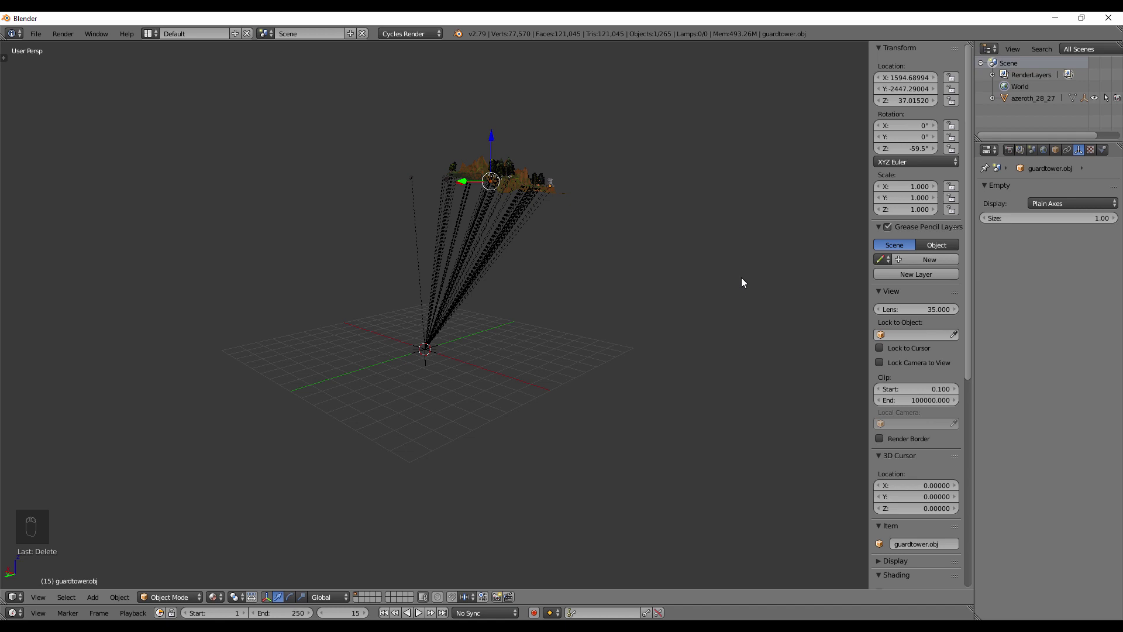
Step: Select the azeroth_28_27 terrain mesh and frame it in the 3D view
{"action": "right_click", "coordinate": [515, 180]}
{"action": "right_click", "coordinate": [526, 177]}
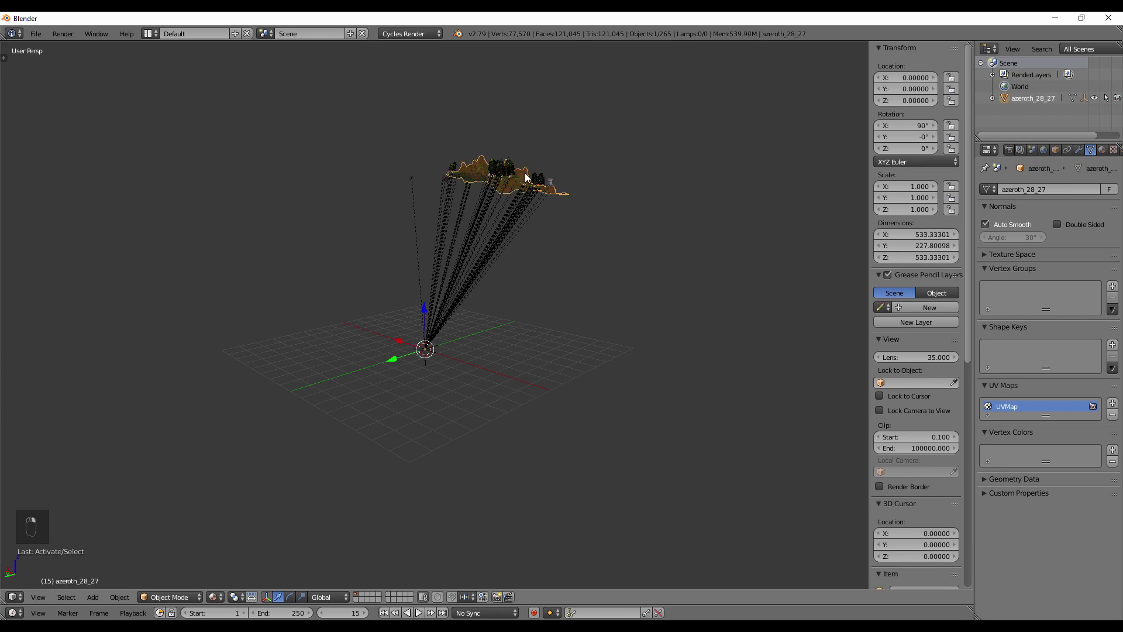
{"action": "key", "text": "KP_Decimal"}
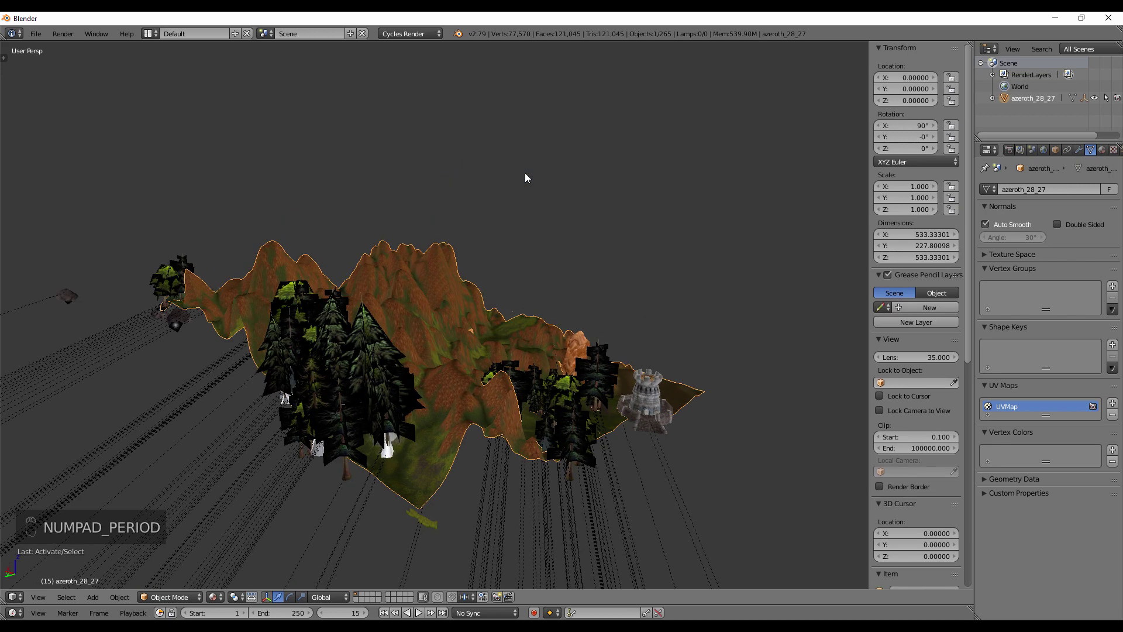
{"action": "middle_click_drag", "start_coordinate": [525, 173], "coordinate": [512, 241]}
{"action": "scroll", "coordinate": [424, 290], "scroll_direction": "up", "scroll_amount": 2}
{"action": "scroll", "coordinate": [512, 241], "scroll_direction": "down", "scroll_amount": 2}
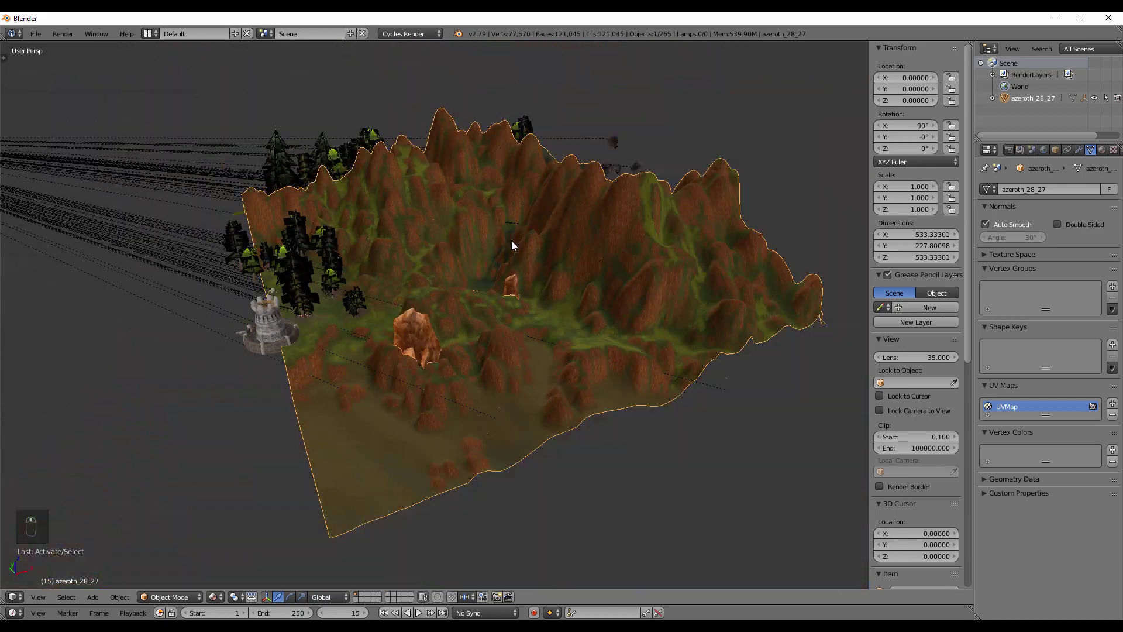
Step: Box-select the terrain with the guard tower and nearby objects from above, invert the selection and move the remaining objects to the second layer
{"action": "key", "text": "KP_7"}
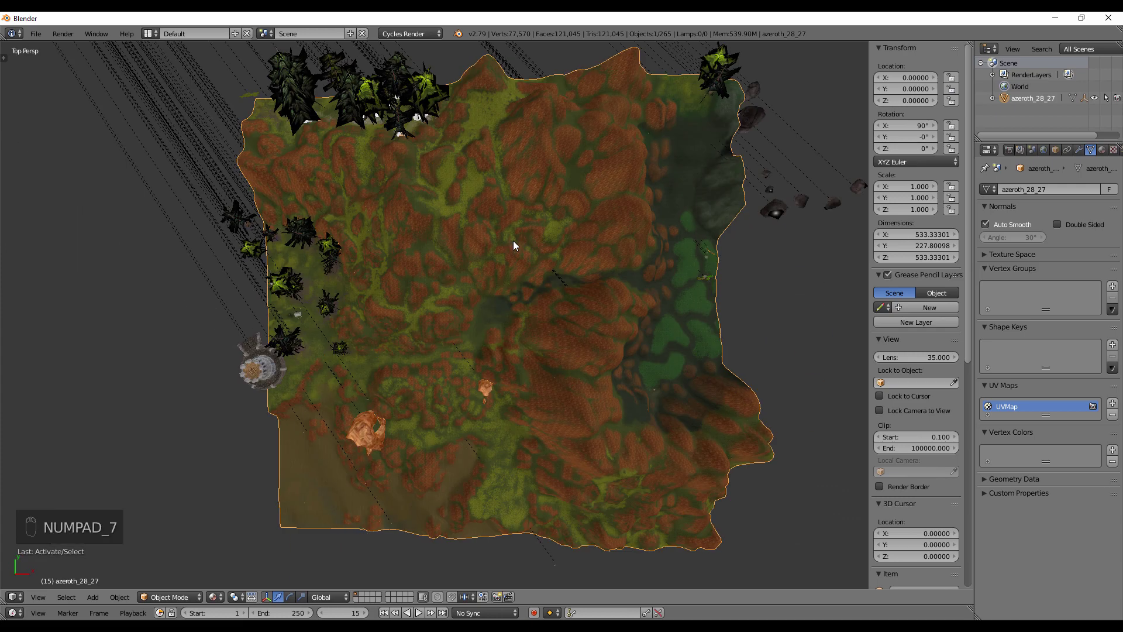
{"action": "scroll", "coordinate": [514, 241], "scroll_direction": "down", "scroll_amount": 3}
{"action": "key", "text": "b"}
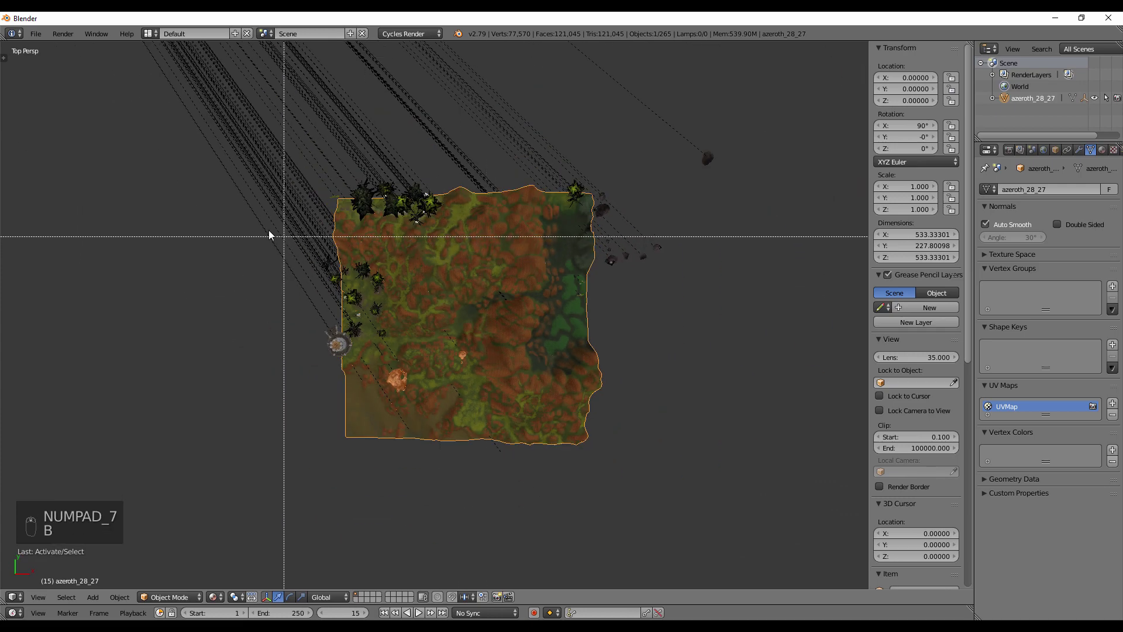
{"action": "left_click_drag", "start_coordinate": [276, 239], "coordinate": [548, 494]}
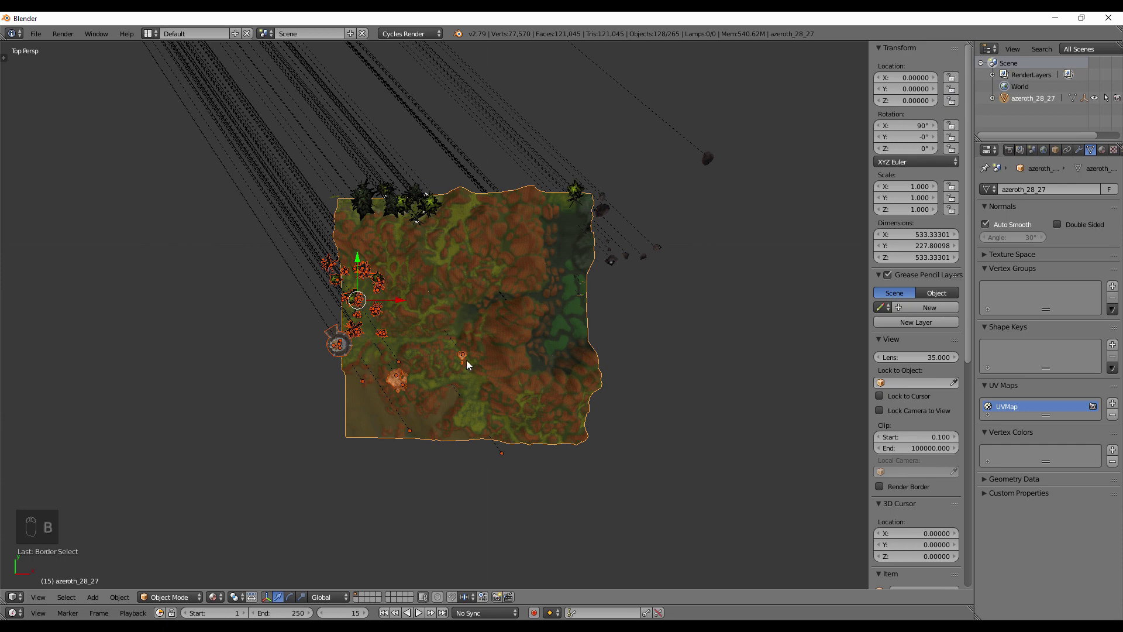
{"action": "middle_click_drag", "start_coordinate": [466, 360], "coordinate": [478, 313]}
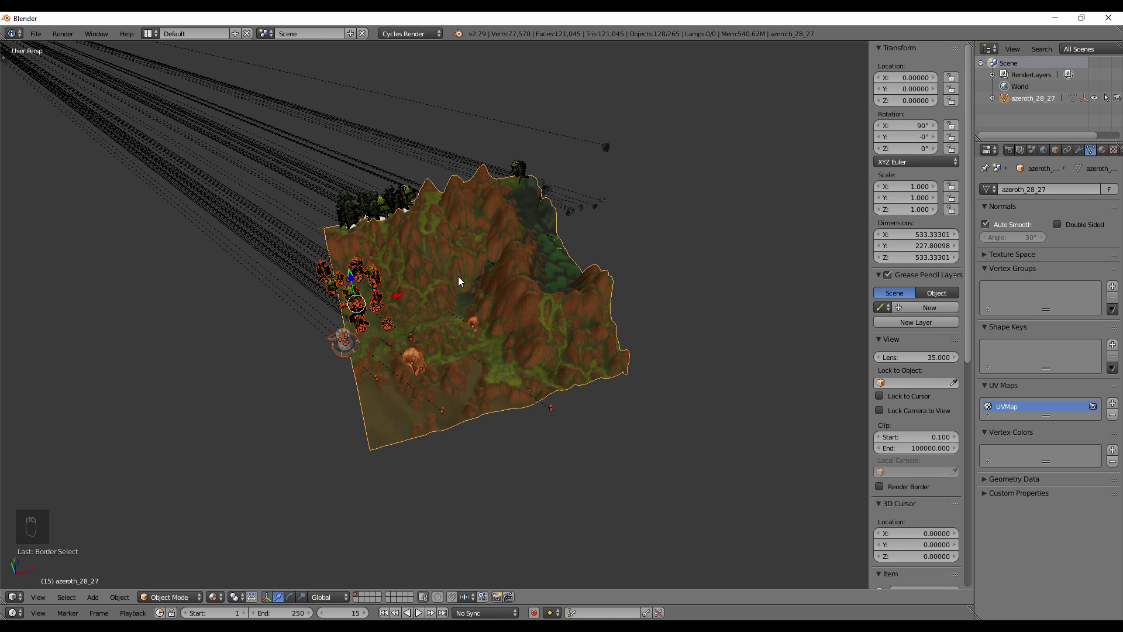
{"action": "key", "text": "ctrl+i"}
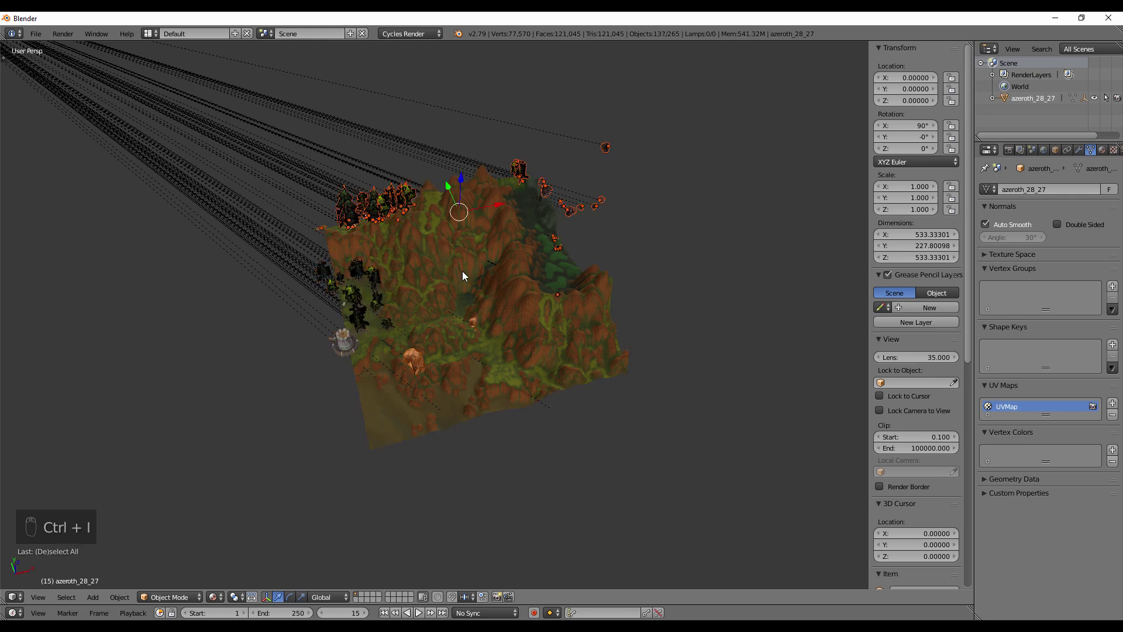
{"action": "key", "text": "m"}
{"action": "left_click", "coordinate": [564, 290]}
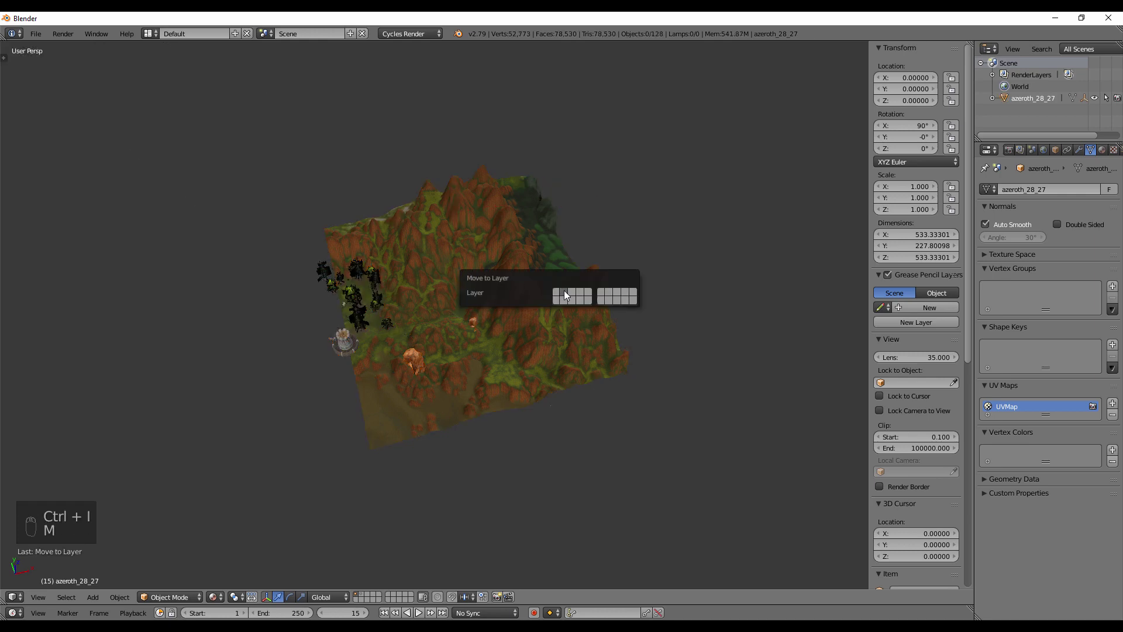
Step: Display the second layer and hide all the trees and other objects on it
{"action": "left_click", "coordinate": [361, 594]}
{"action": "key", "text": "g"}
{"action": "right_click", "coordinate": [451, 207]}
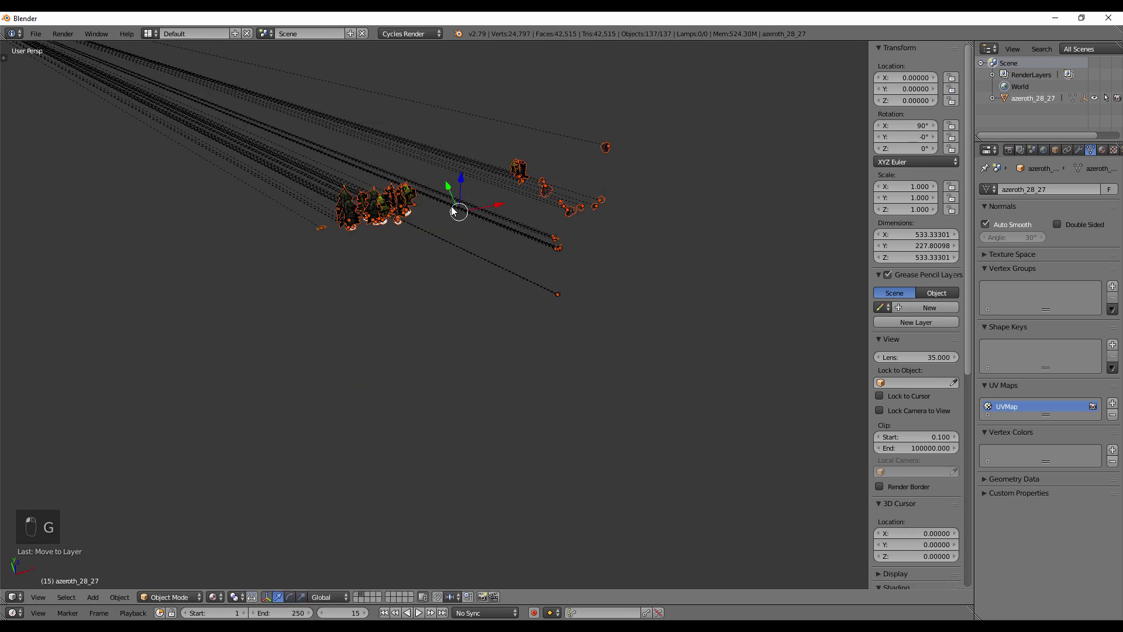
{"action": "key", "text": "h"}
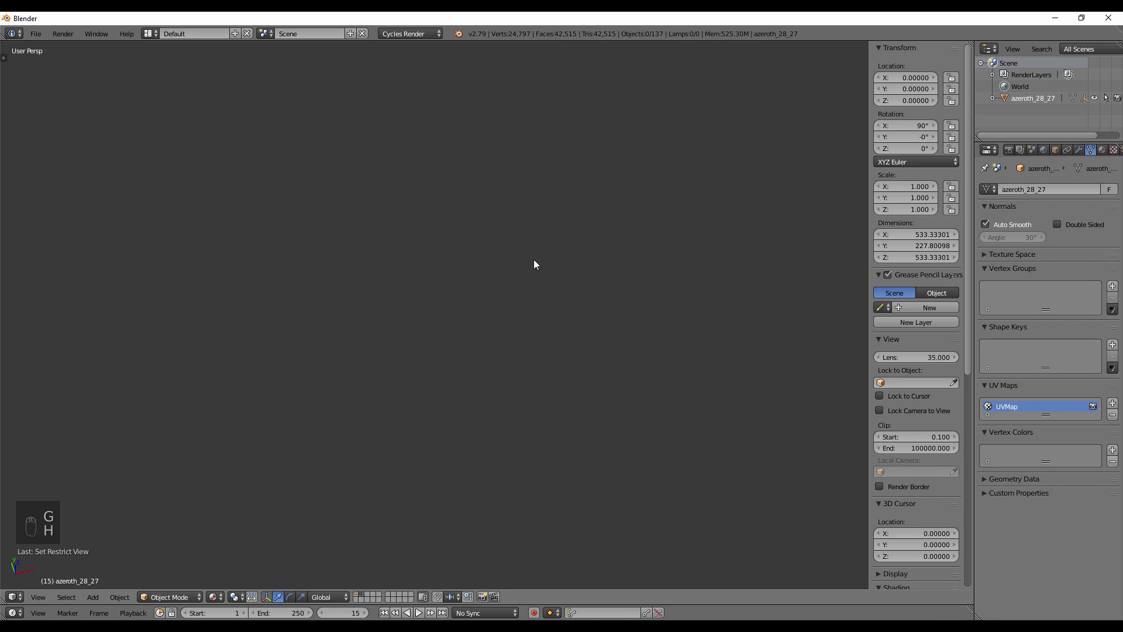
Step: Show the first layer, select all its objects and export the scene as OBJ, overwriting 1_maptile.obj in the world\maps\azeroth folder of Tutorial files
{"action": "left_click", "coordinate": [357, 594]}
{"action": "key", "text": "a"}
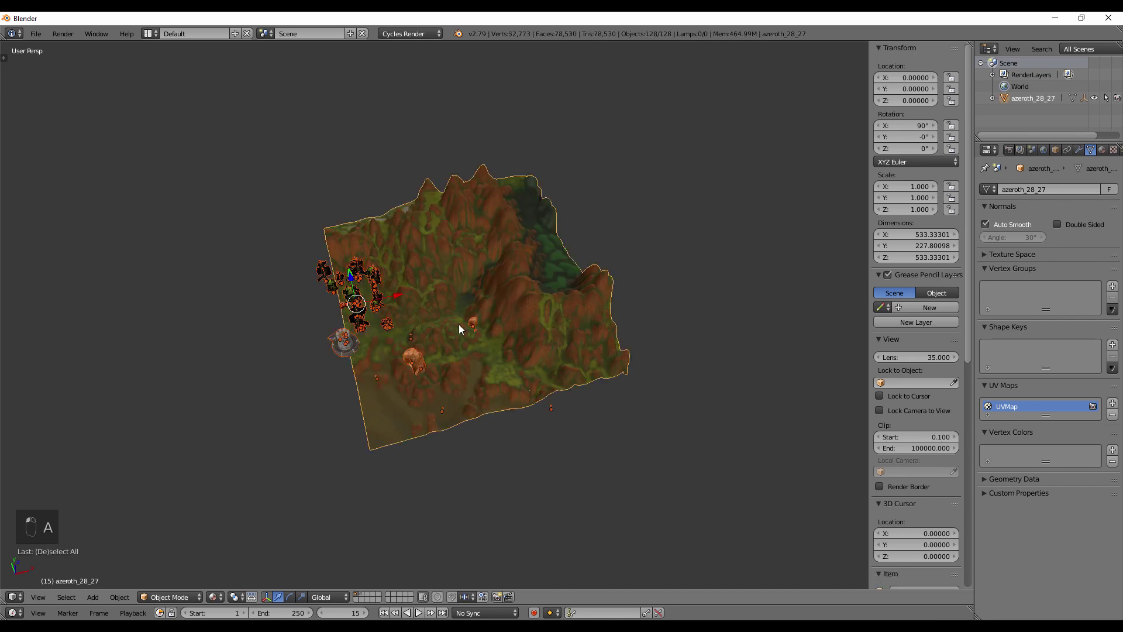
{"action": "left_click", "coordinate": [36, 33]}
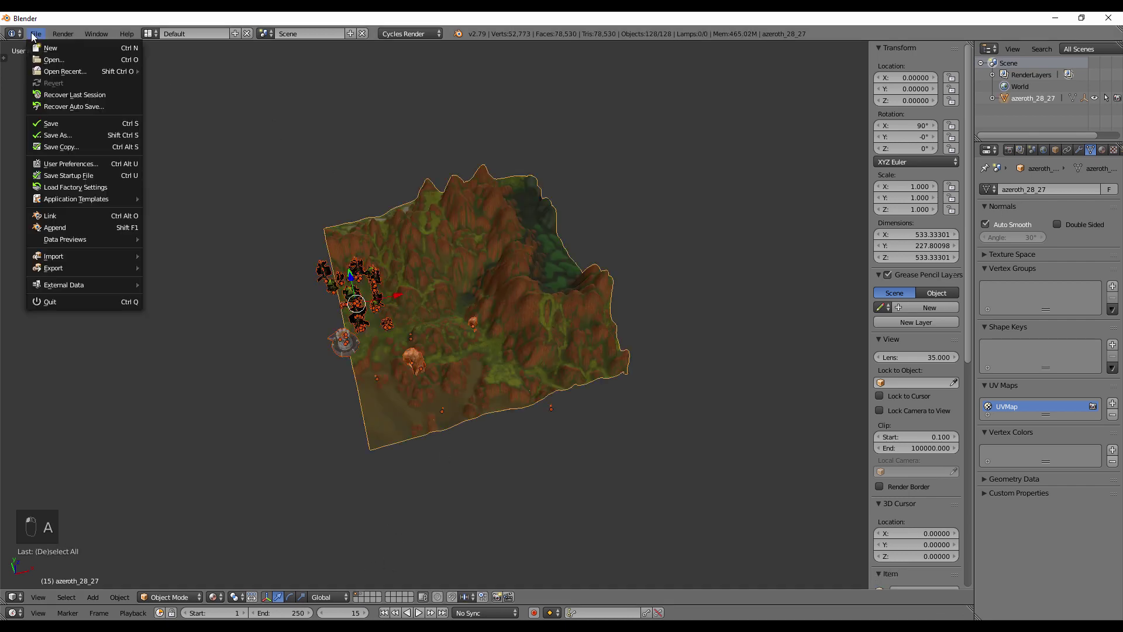
{"action": "mouse_move", "coordinate": [69, 268]}
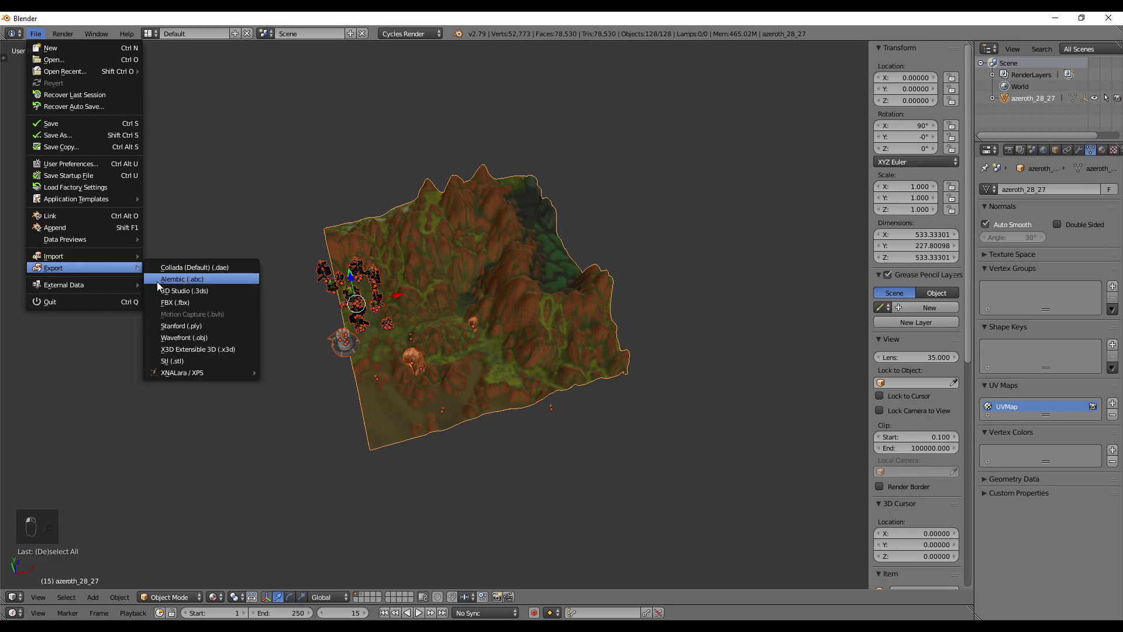
{"action": "left_click", "coordinate": [181, 337]}
{"action": "left_click", "coordinate": [52, 260]}
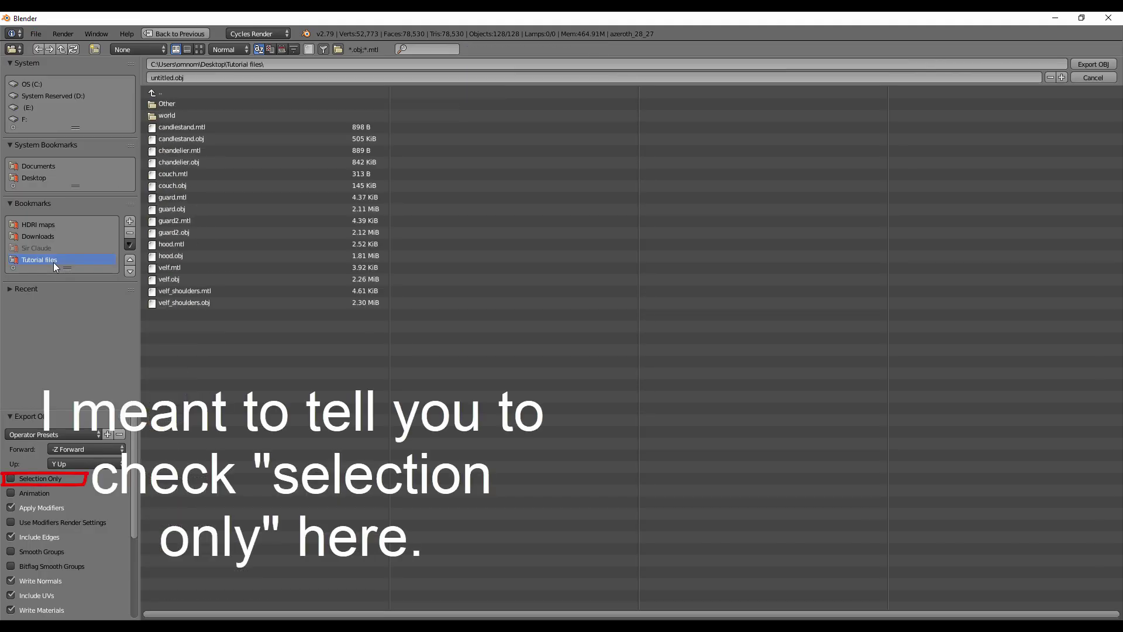
{"action": "left_click", "coordinate": [193, 106]}
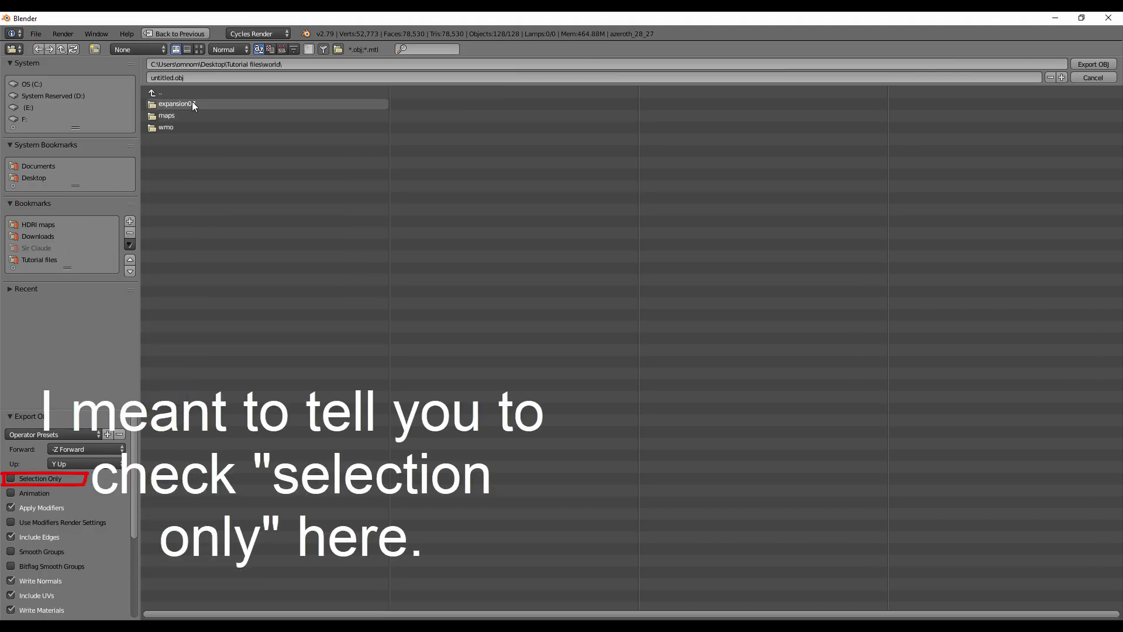
{"action": "left_click", "coordinate": [183, 116]}
{"action": "left_click", "coordinate": [188, 106]}
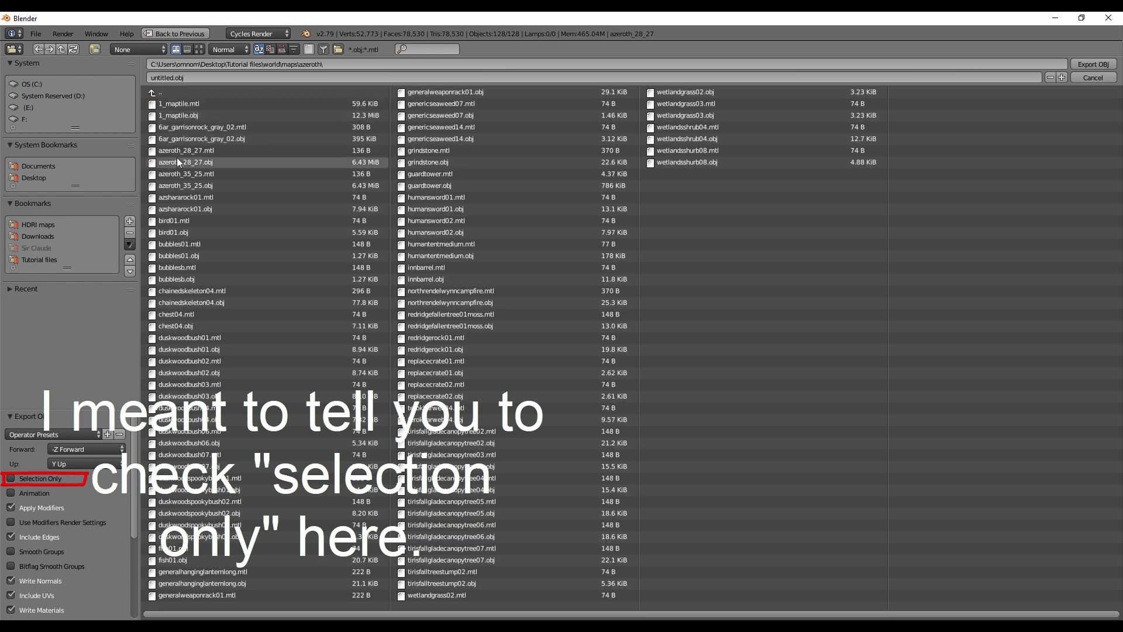
{"action": "left_click", "coordinate": [191, 114]}
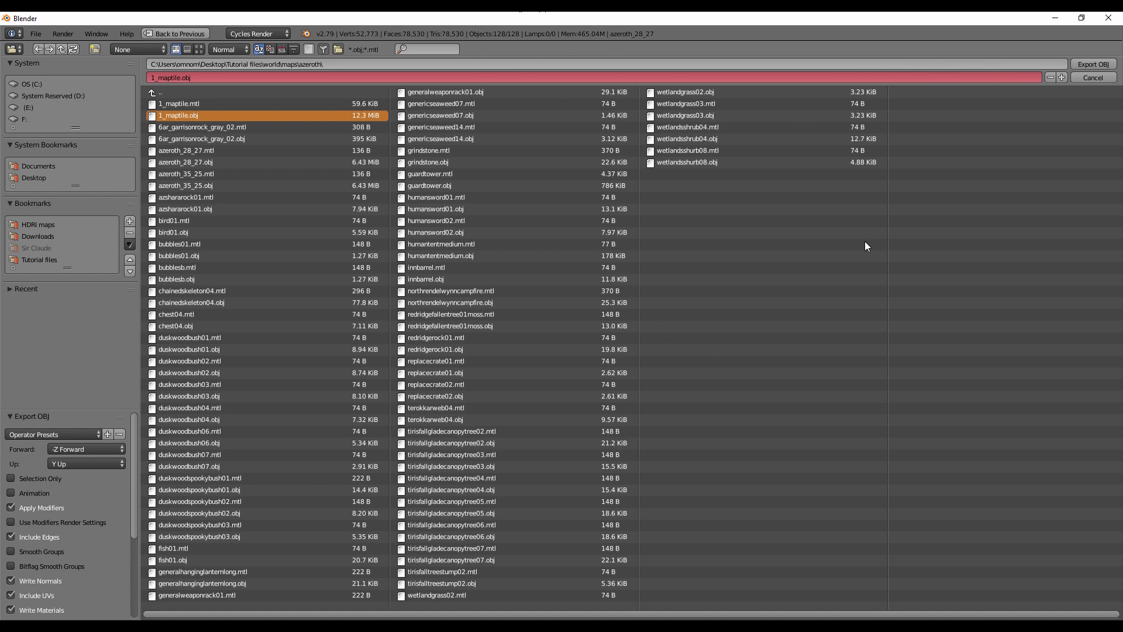
{"action": "left_click", "coordinate": [1083, 63]}
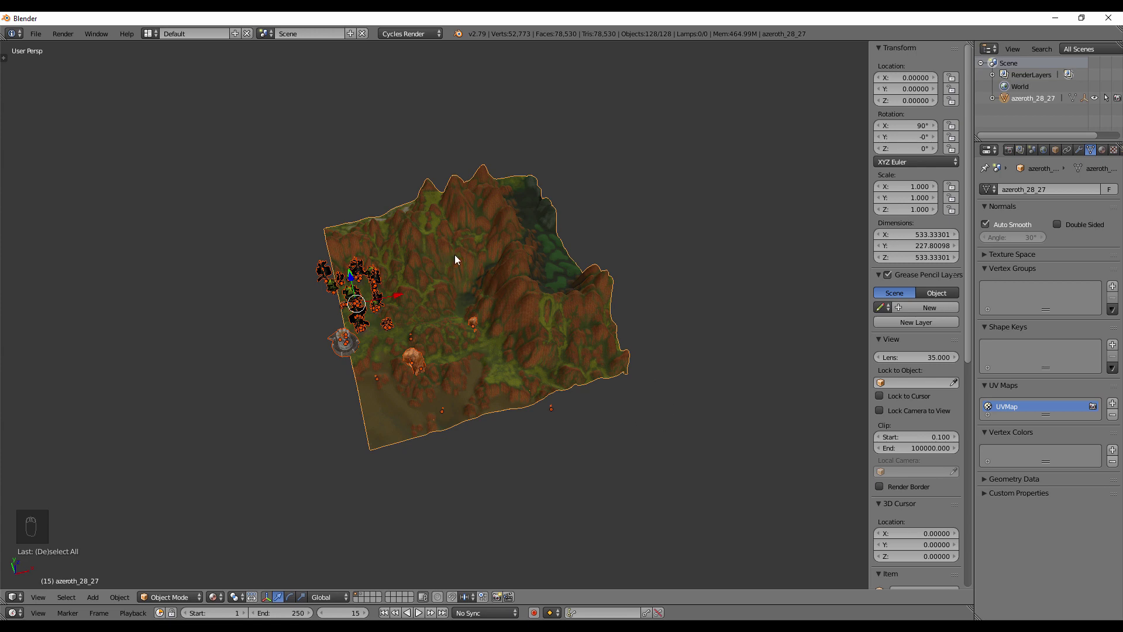
Step: Start a new scene by reloading the start-up file
{"action": "left_click", "coordinate": [35, 33]}
{"action": "left_click", "coordinate": [41, 47]}
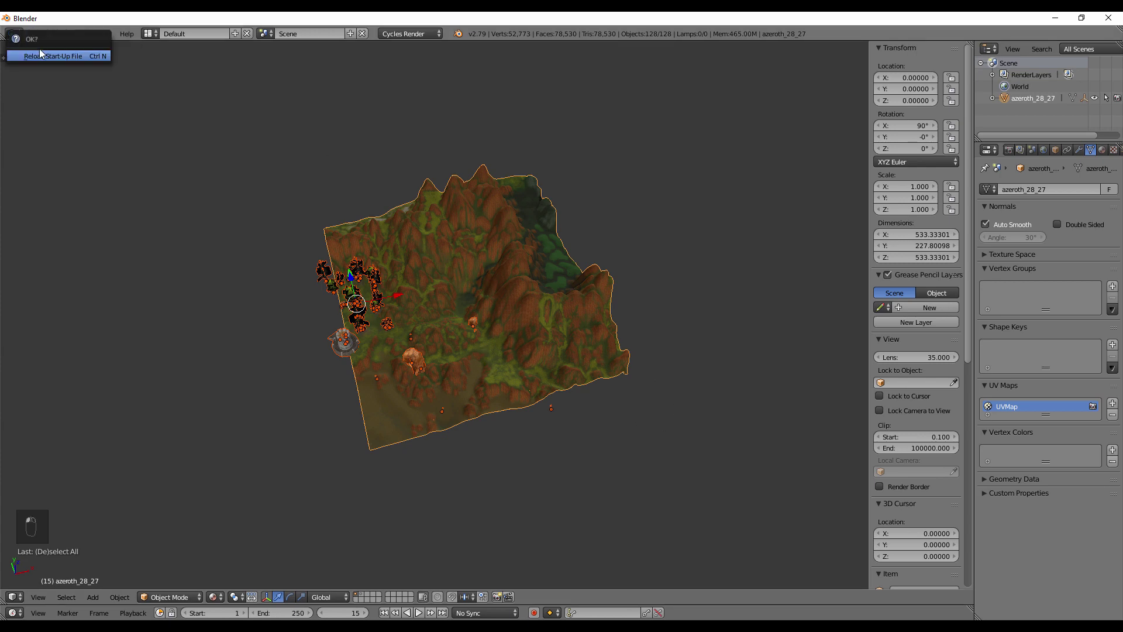
{"action": "left_click", "coordinate": [42, 57]}
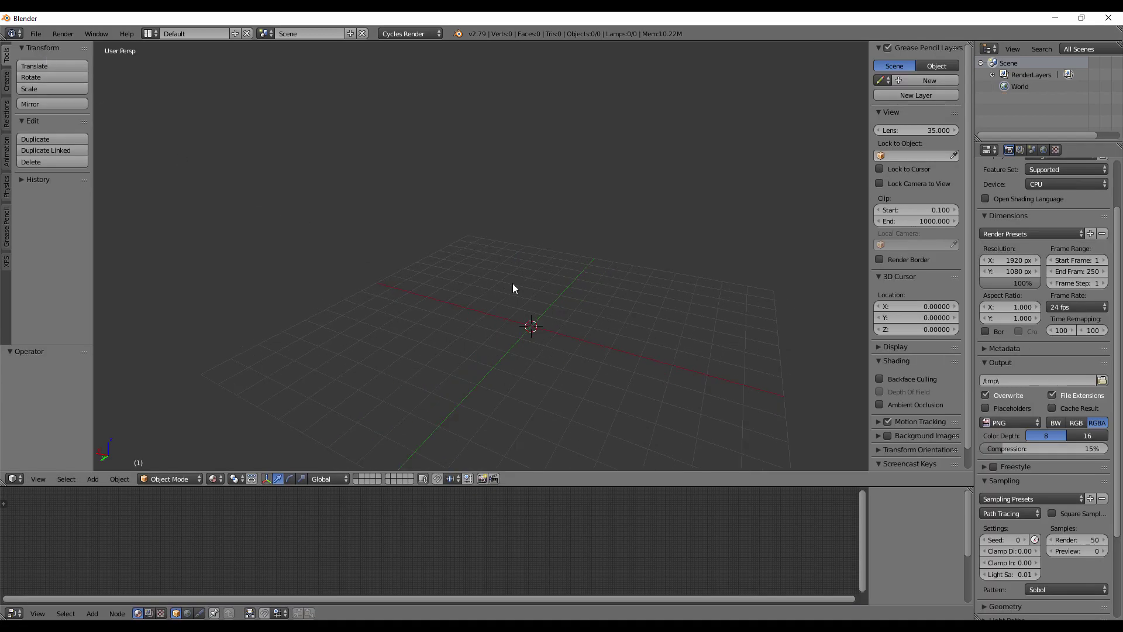
Step: Import 1_maptile.obj as a Wavefront OBJ from the Tutorial files world\maps\azeroth folder
{"action": "scroll", "coordinate": [585, 286], "scroll_direction": "down", "scroll_amount": 2}
{"action": "left_click", "coordinate": [36, 34]}
{"action": "mouse_move", "coordinate": [63, 259]}
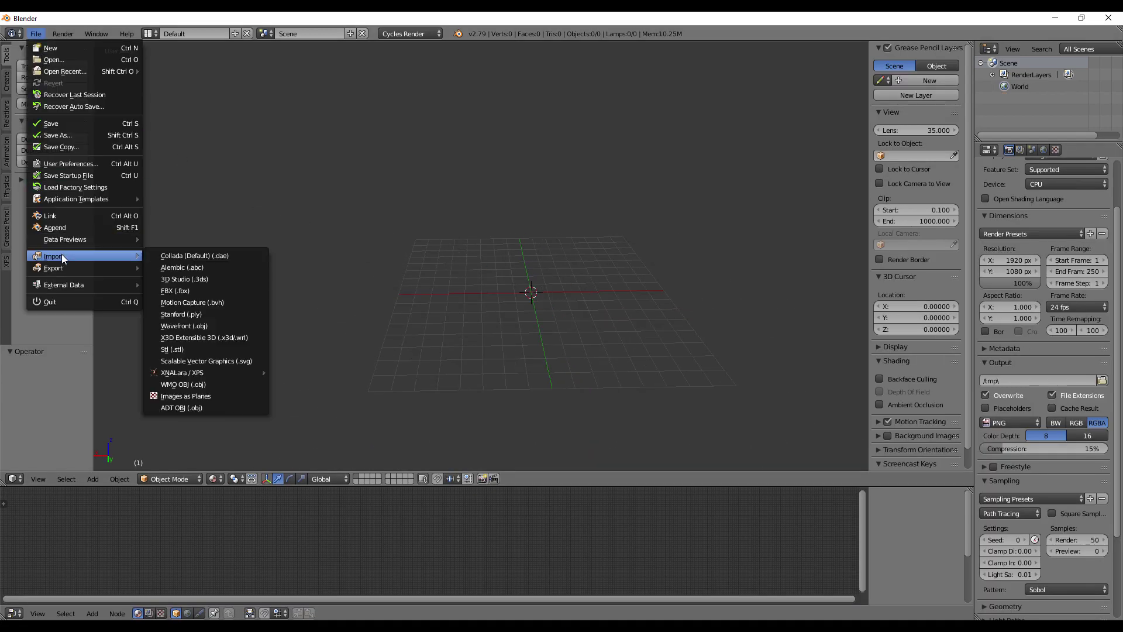
{"action": "left_click", "coordinate": [223, 325]}
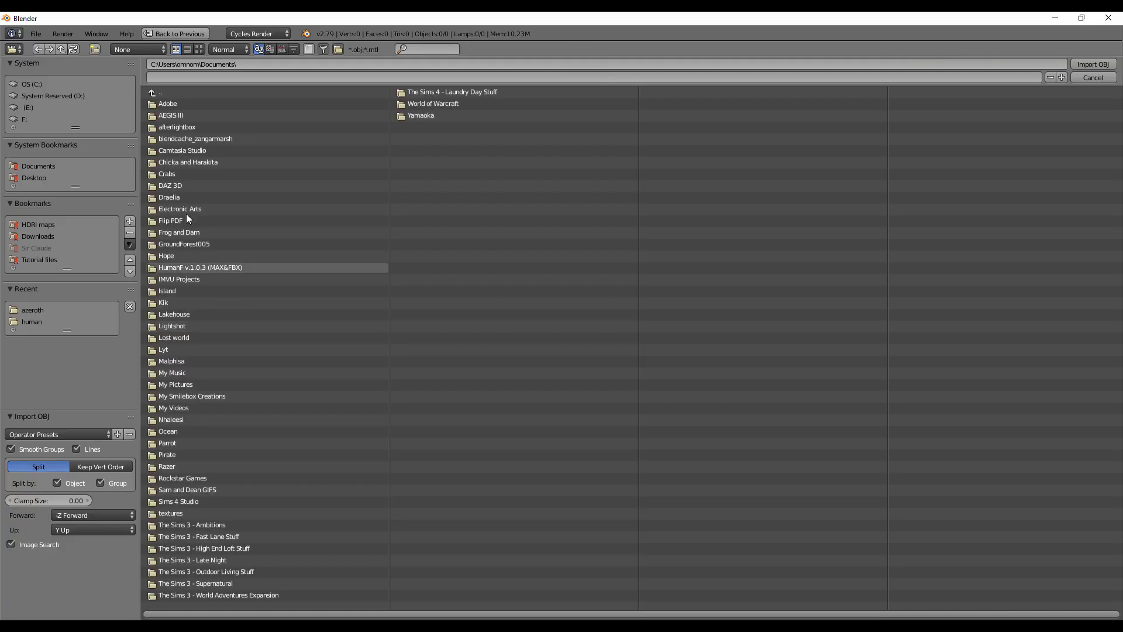
{"action": "left_click", "coordinate": [45, 261]}
{"action": "left_click", "coordinate": [207, 104]}
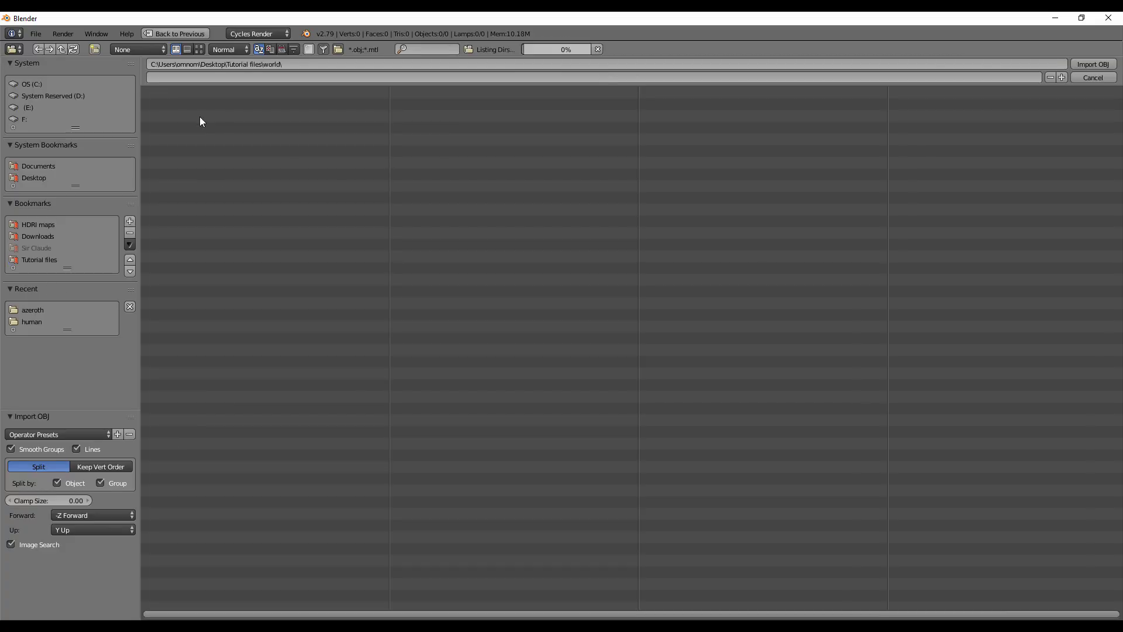
{"action": "left_click", "coordinate": [187, 109]}
{"action": "left_click", "coordinate": [182, 106]}
{"action": "left_click", "coordinate": [178, 112]}
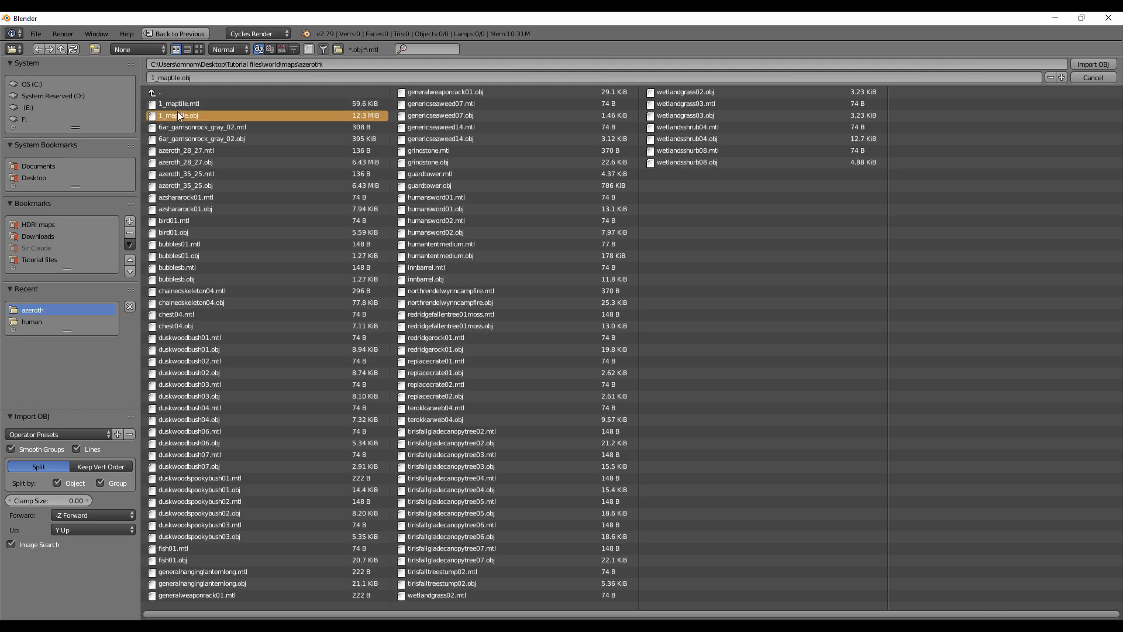
{"action": "left_click", "coordinate": [1089, 64]}
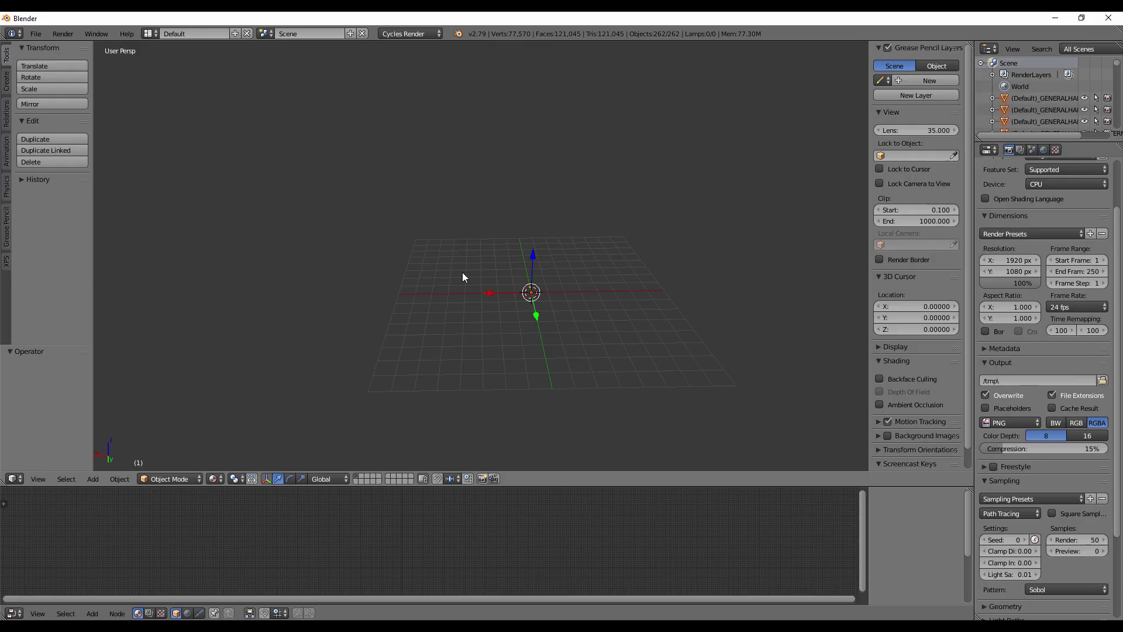
Step: Set the 3D view's clip end distance to 100000
{"action": "middle_click_drag", "start_coordinate": [462, 277], "coordinate": [615, 253]}
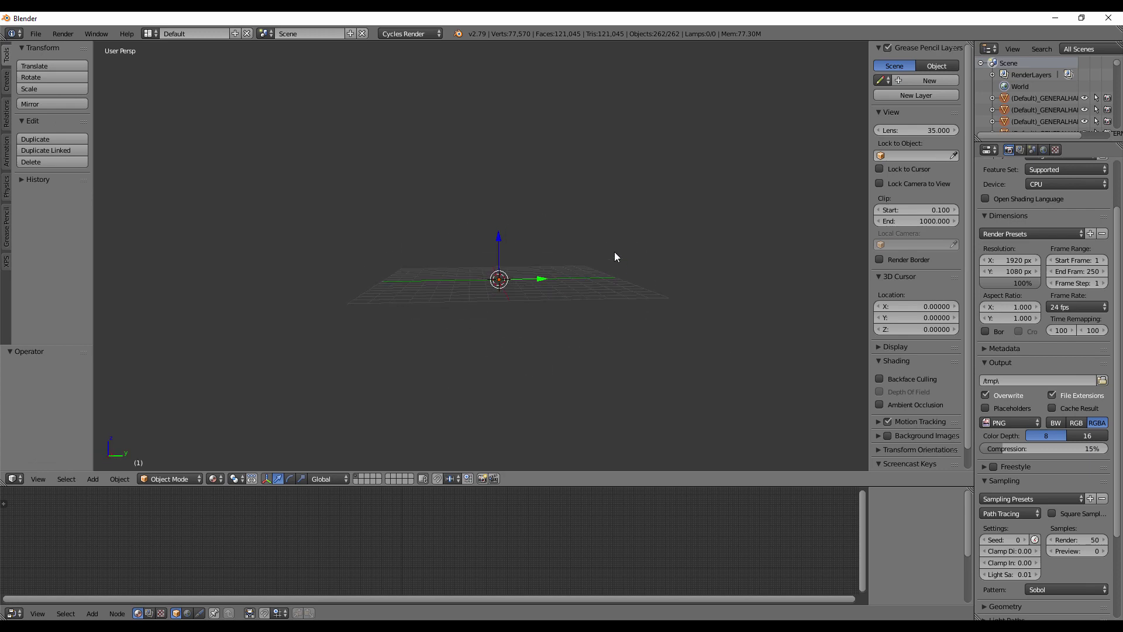
{"action": "left_click", "coordinate": [917, 221]}
{"action": "type", "text": "100"}
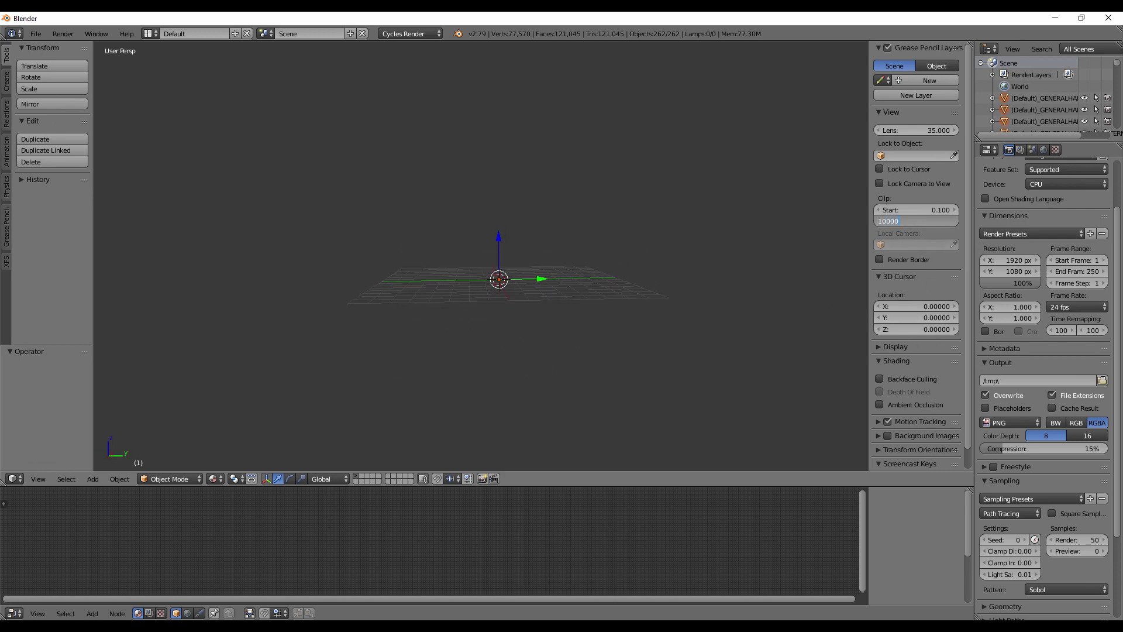
{"action": "key", "text": "Return"}
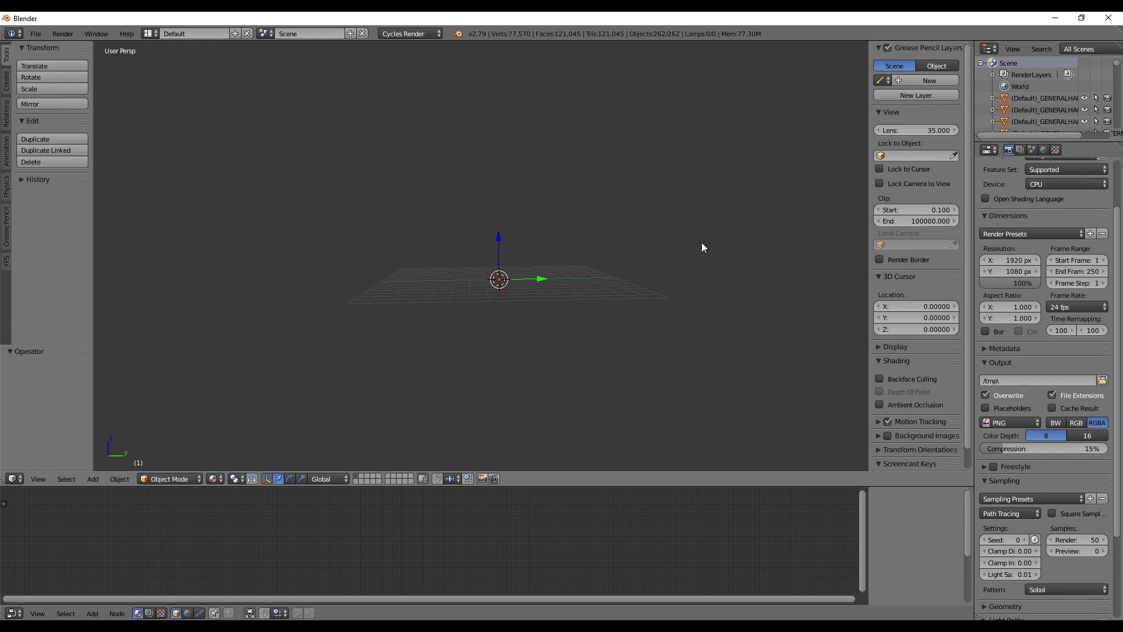
Step: Find the imported map in the 3D view and select the azeroth_28_27 terrain mesh
{"action": "middle_click_drag", "start_coordinate": [705, 246], "coordinate": [345, 241]}
{"action": "right_click", "coordinate": [456, 250]}
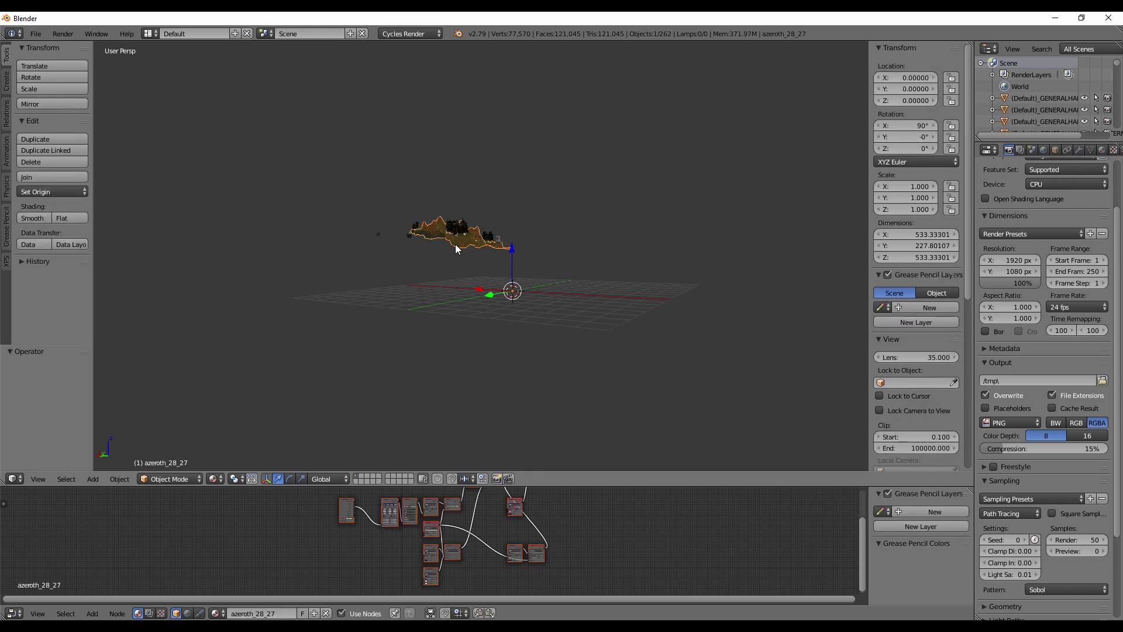
{"action": "scroll", "coordinate": [456, 249], "scroll_direction": "up", "scroll_amount": 5}
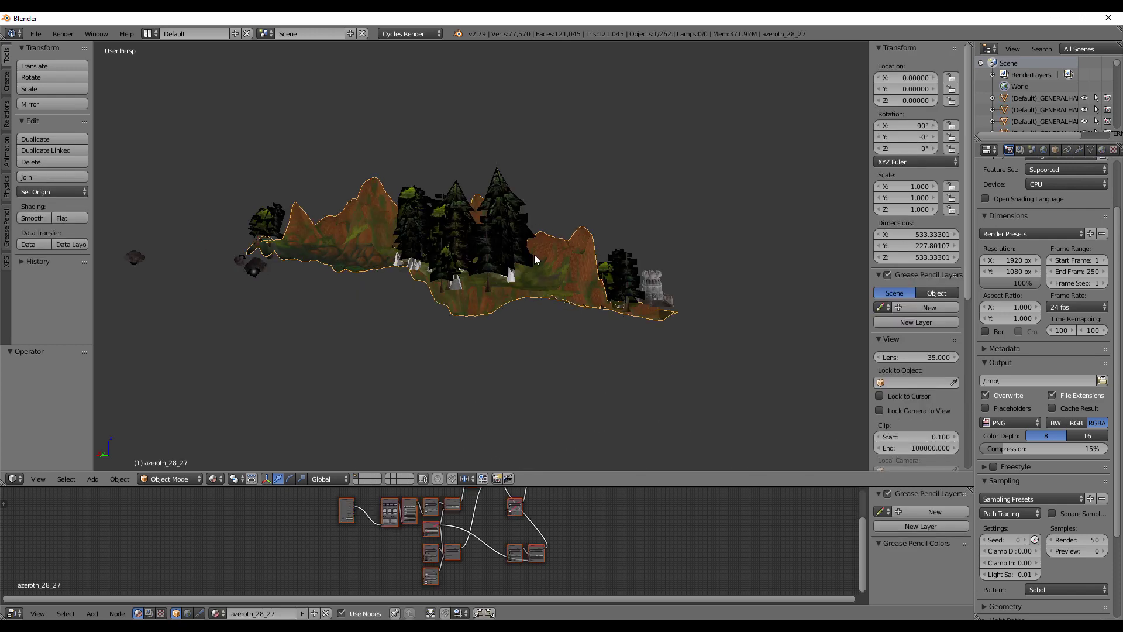
Step: Select all imported map objects and set their origins to geometry
{"action": "middle_click_drag", "start_coordinate": [447, 314], "coordinate": [568, 296]}
{"action": "key", "text": "a"}
{"action": "key", "text": "a"}
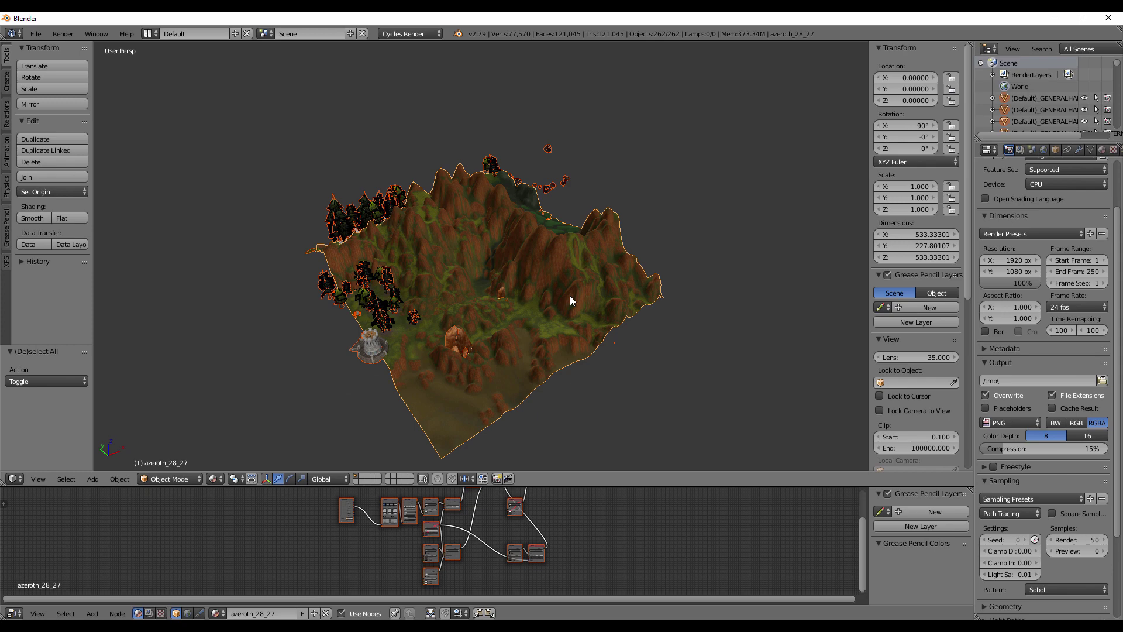
{"action": "key", "text": "shift+ctrl+alt+c"}
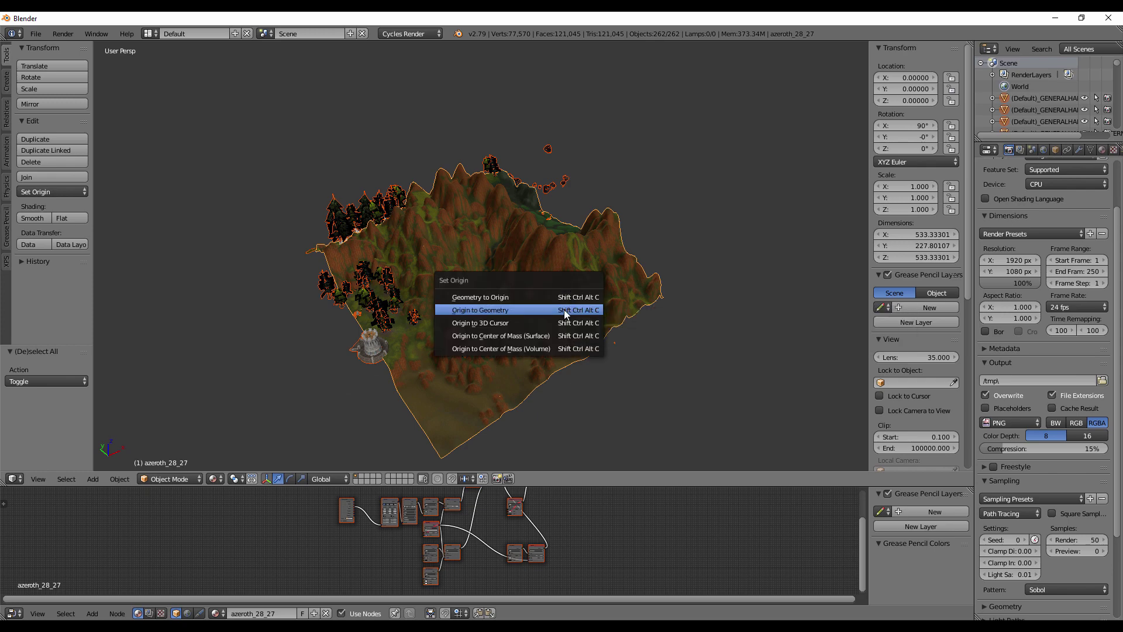
{"action": "left_click", "coordinate": [567, 310]}
Step: Turn on the Screencast Keys display and apply Origin to Geometry again to all selected map objects
{"action": "scroll", "coordinate": [875, 373], "scroll_direction": "down", "scroll_amount": 10}
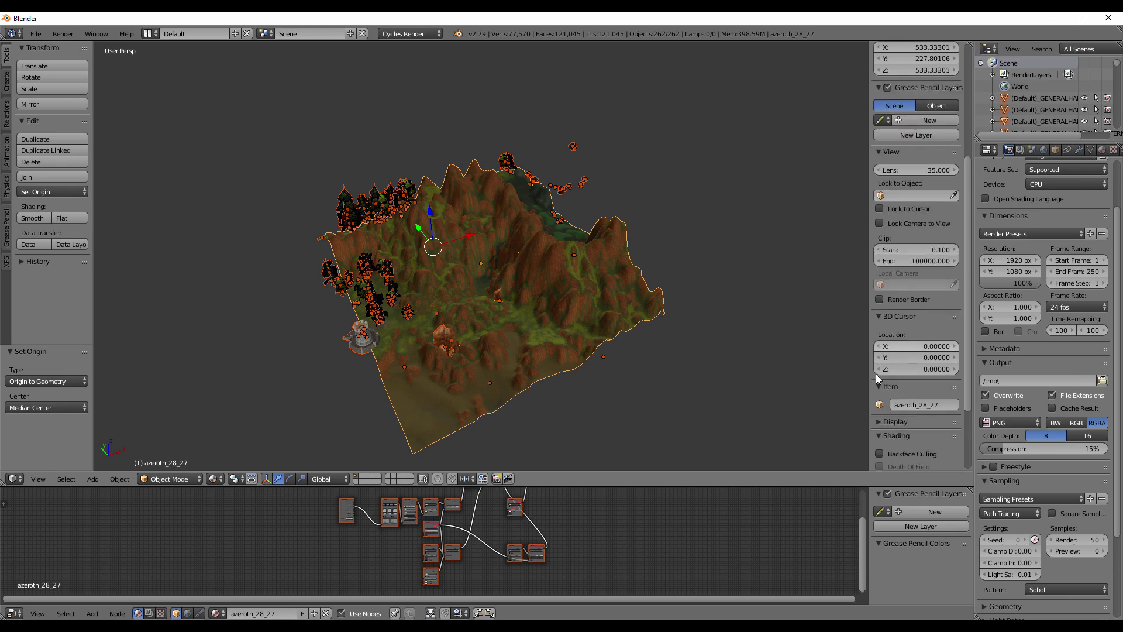
{"action": "left_click", "coordinate": [918, 461]}
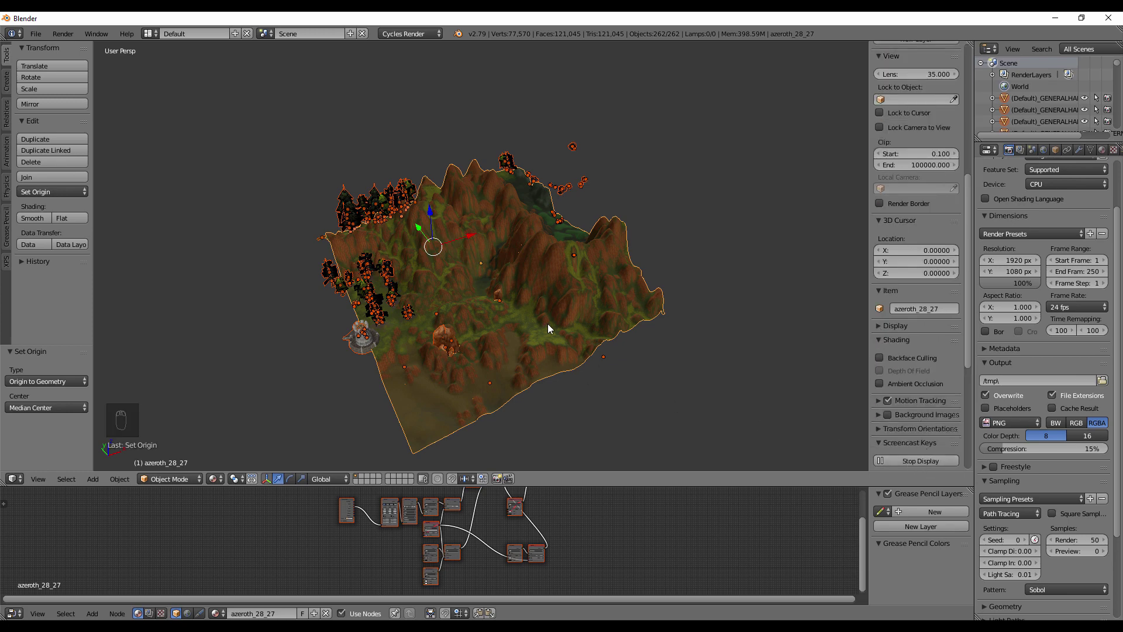
{"action": "key", "text": "ctrl+alt+shift+c"}
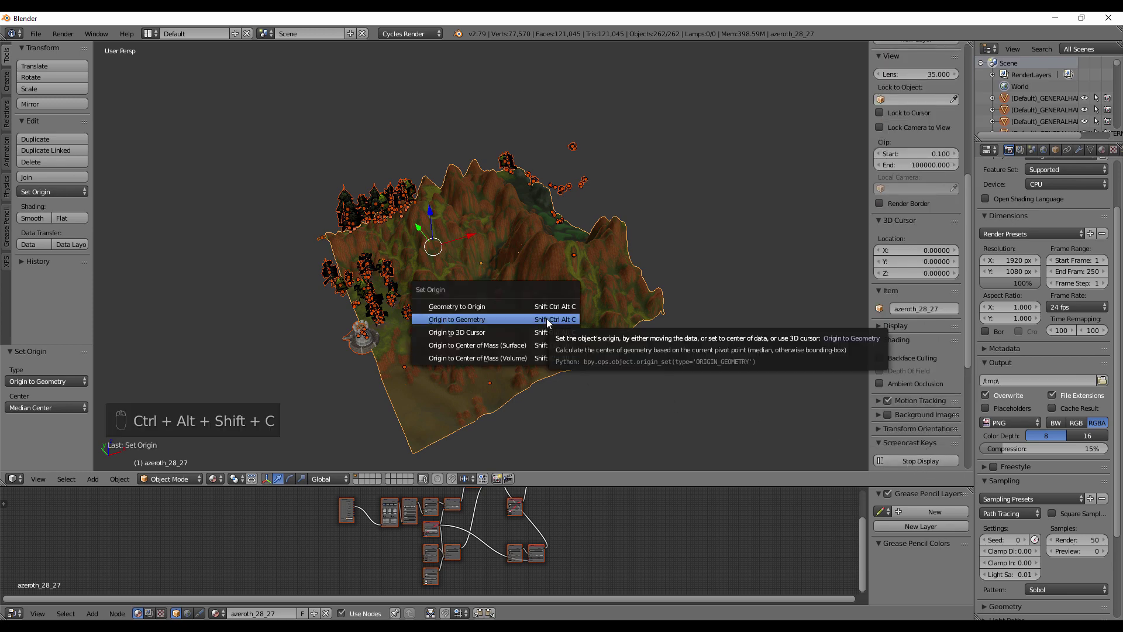
{"action": "left_click", "coordinate": [549, 320]}
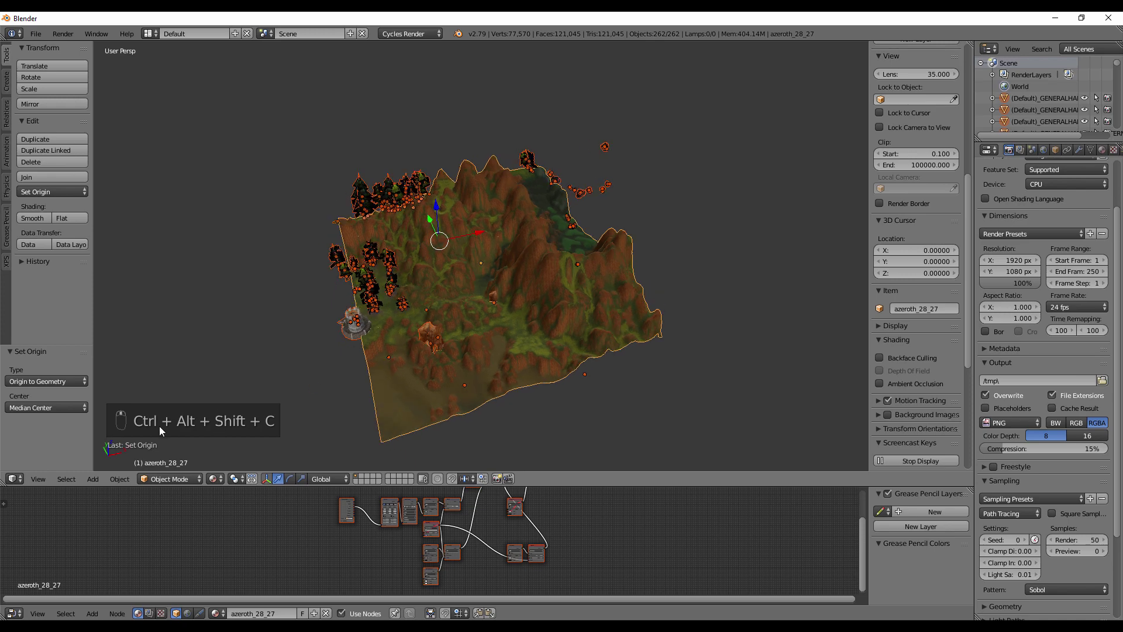
Step: In top view, move all map objects about -1802 in X and 2345 in Y onto the 3D cursor at the scene centre
{"action": "key", "text": "KP_7"}
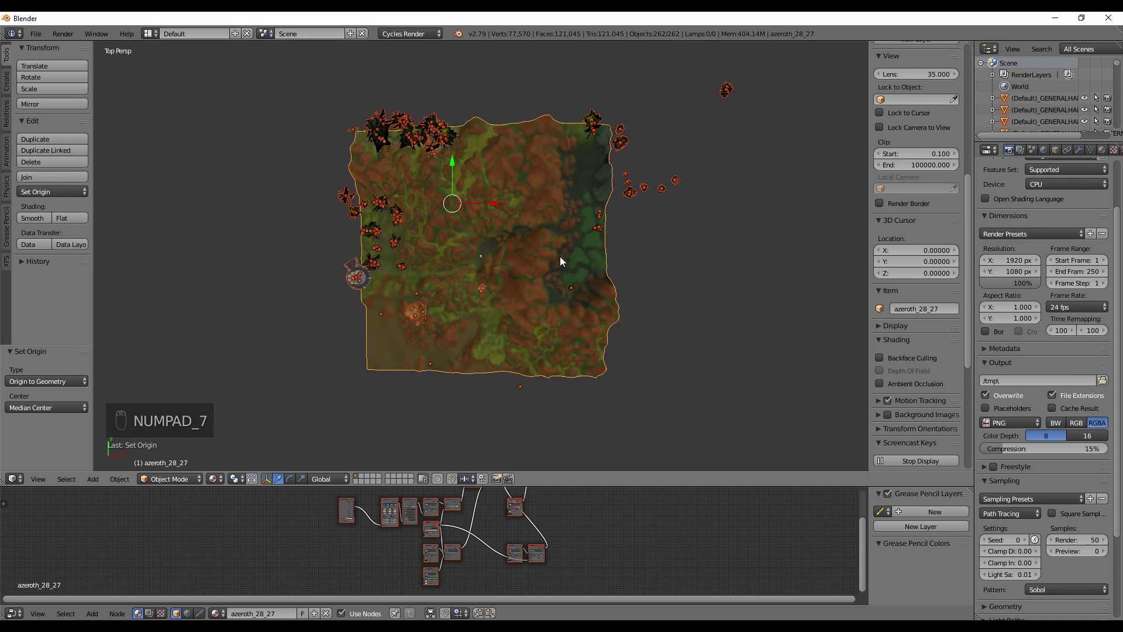
{"action": "scroll", "coordinate": [560, 262], "scroll_direction": "down", "scroll_amount": 5}
{"action": "scroll", "coordinate": [560, 257], "scroll_direction": "down", "scroll_amount": 4}
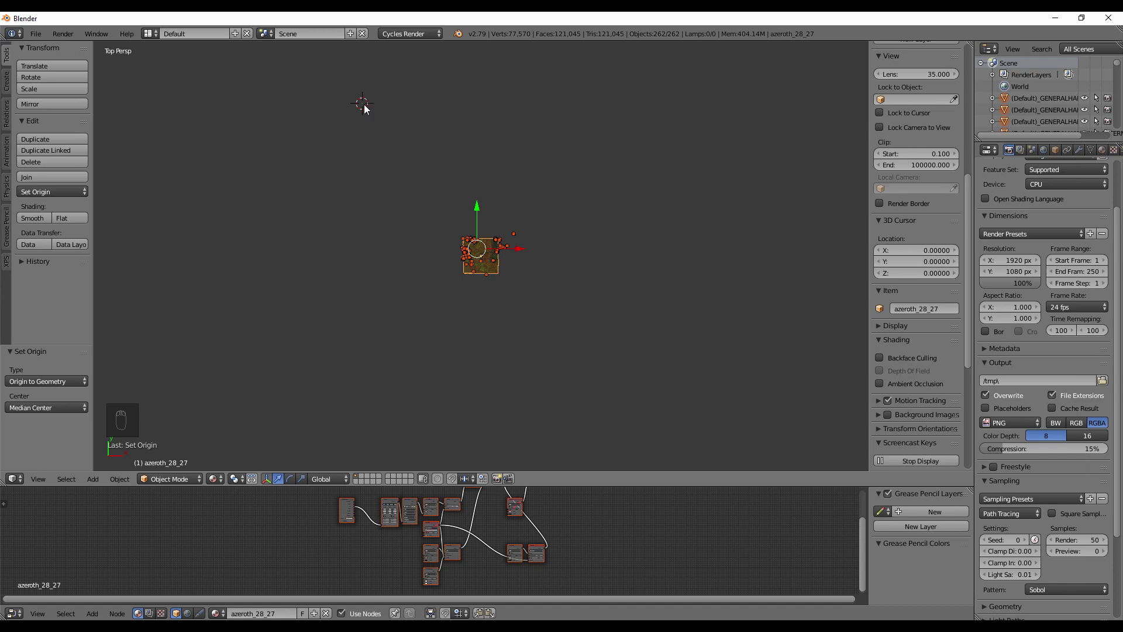
{"action": "key", "text": "shift+c"}
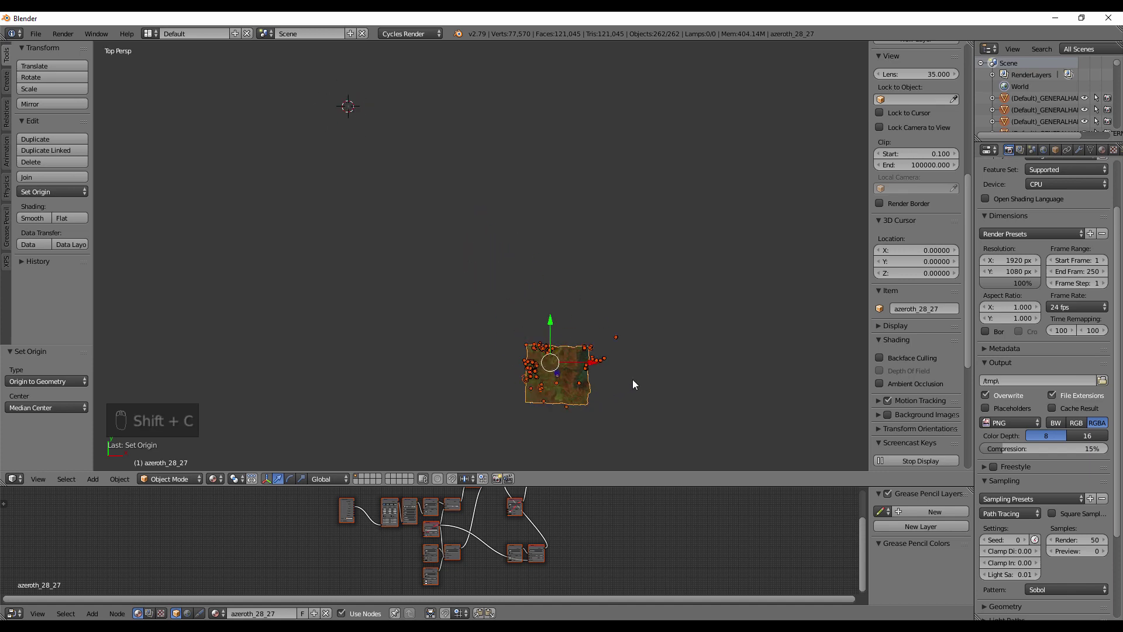
{"action": "scroll", "coordinate": [633, 384], "scroll_direction": "down", "scroll_amount": 3}
{"action": "key", "text": "KP_7"}
{"action": "key", "text": "KP_7"}
{"action": "key", "text": "KP_7"}
{"action": "key", "text": "KP_7"}
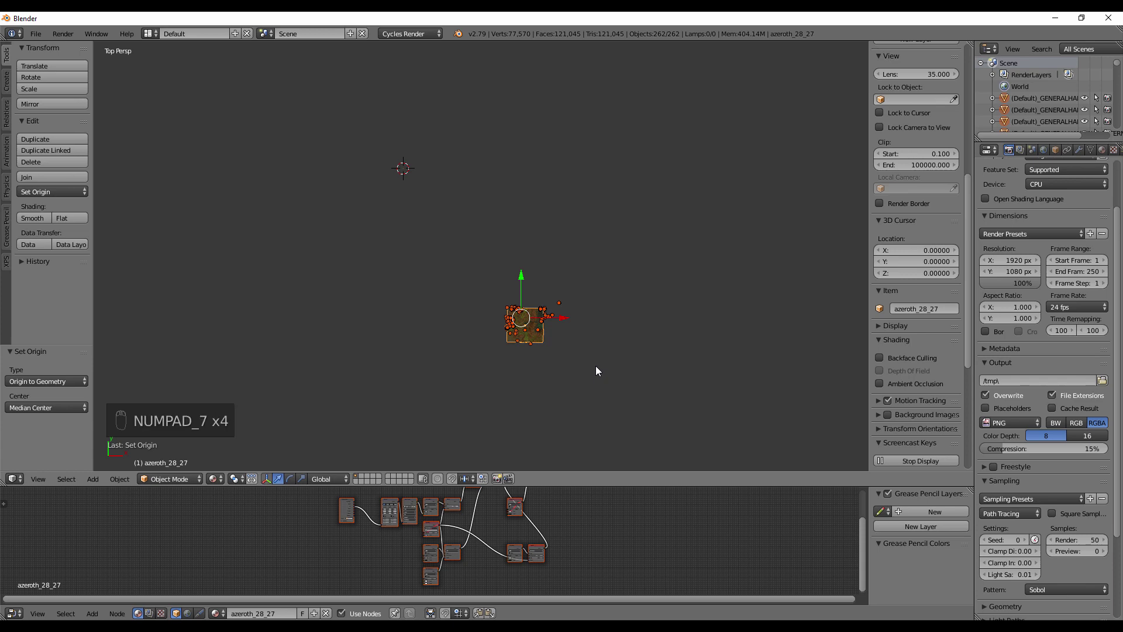
{"action": "middle_click_drag", "start_coordinate": [604, 335], "coordinate": [578, 295], "text": "shift"}
{"action": "key", "text": "g"}
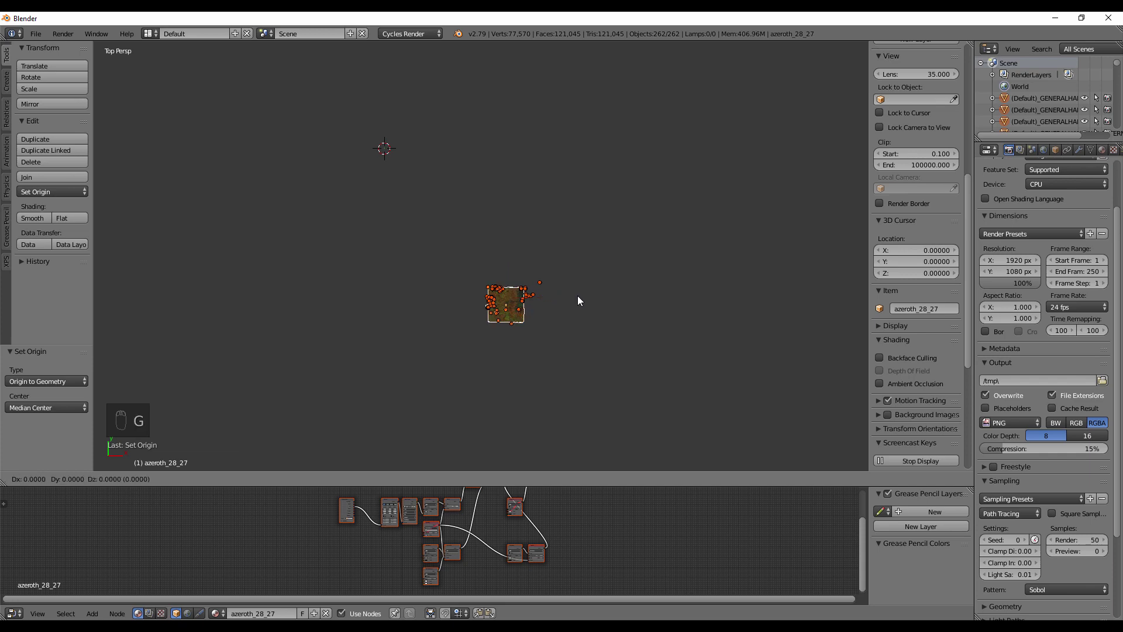
{"action": "left_click", "coordinate": [459, 142]}
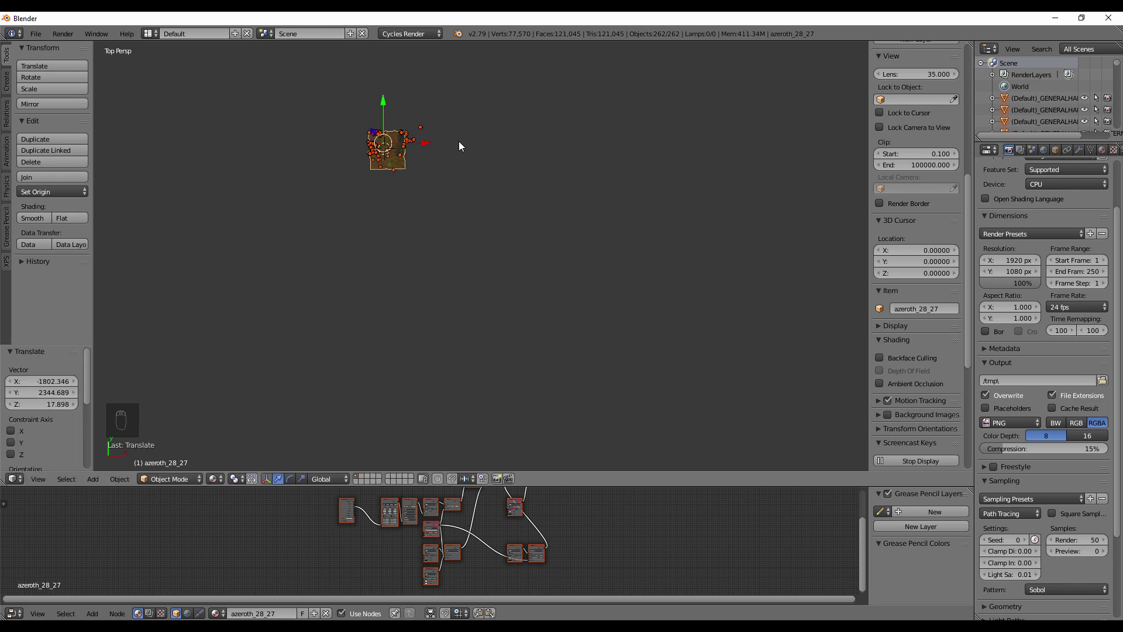
Step: Frame the terrain mesh, select all map objects and lower them about 59 along Z
{"action": "right_click", "coordinate": [391, 164]}
{"action": "key", "text": "KP_Decimal"}
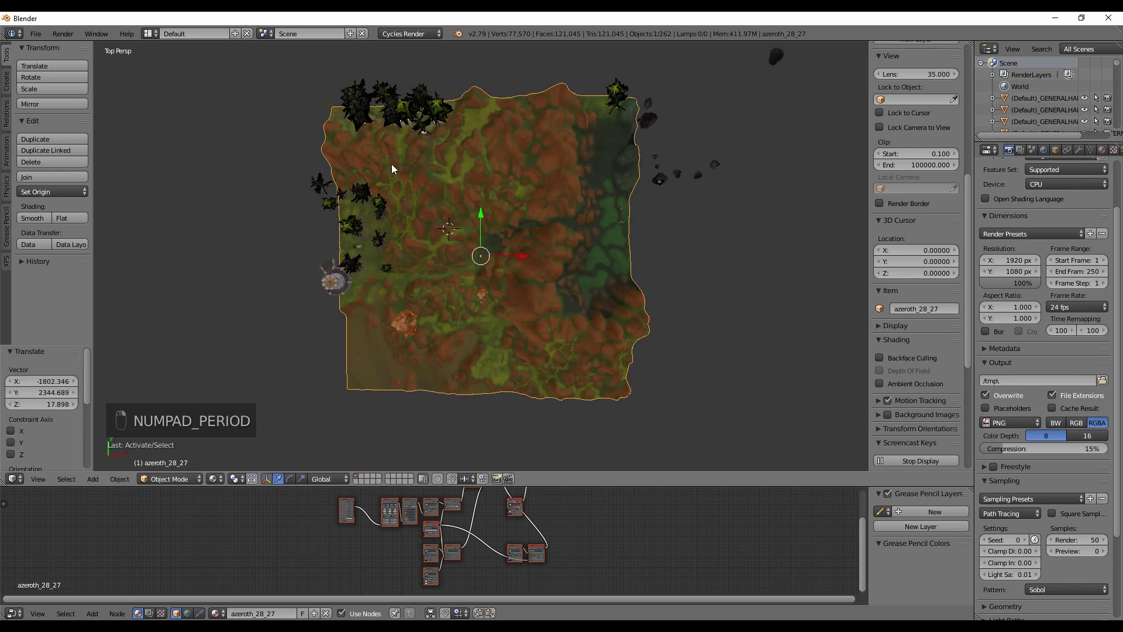
{"action": "middle_click_drag", "start_coordinate": [459, 218], "coordinate": [611, 242]}
{"action": "key", "text": "a"}
{"action": "key", "text": "a"}
{"action": "key", "text": "a"}
{"action": "key", "text": "a"}
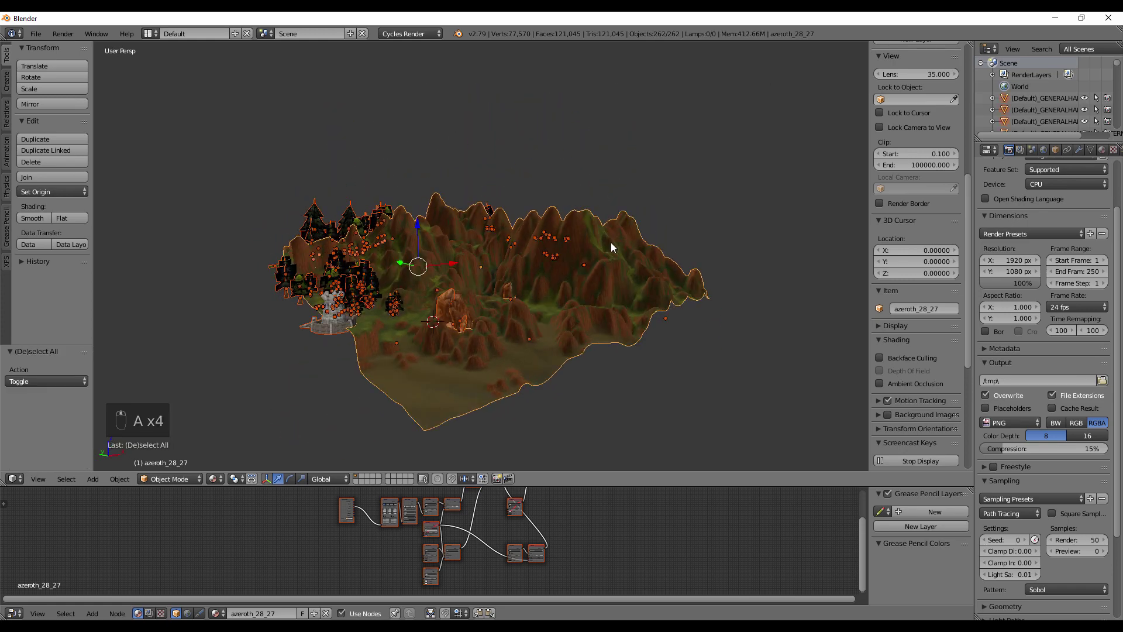
{"action": "key", "text": "g"}
{"action": "key", "text": "z"}
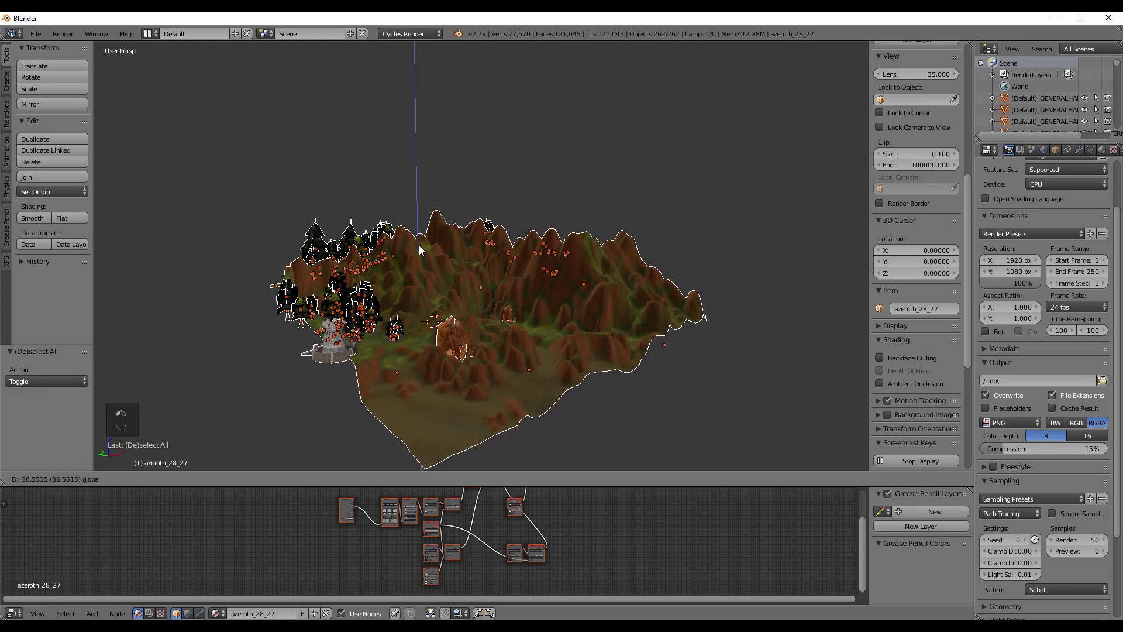
{"action": "left_click", "coordinate": [419, 255]}
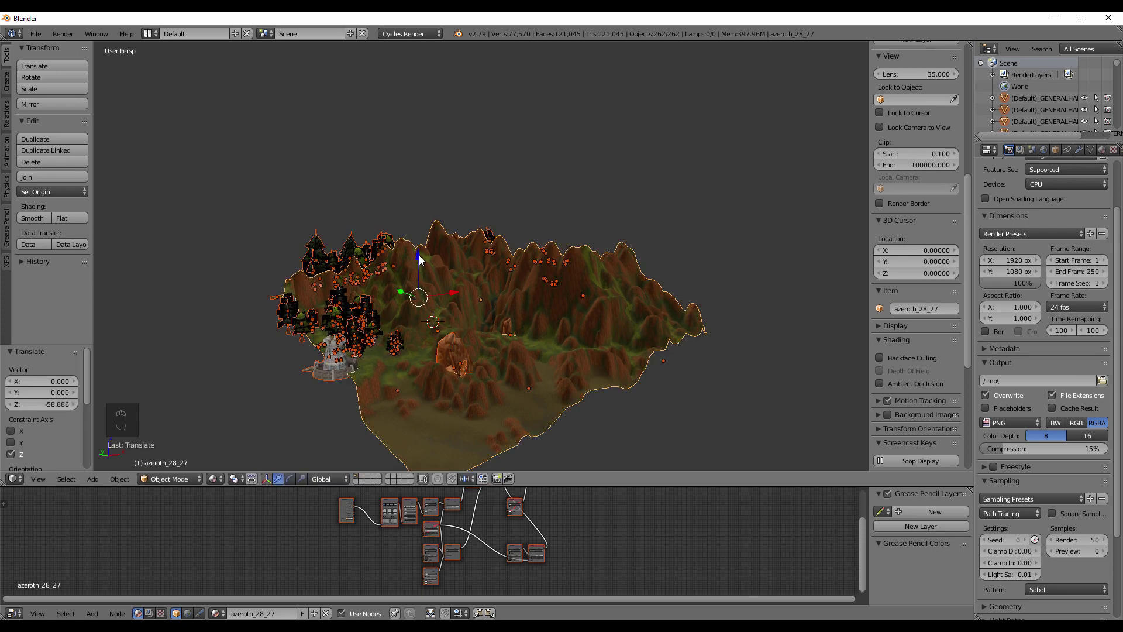
Step: Move all map objects about 140 in X, 106 in Y and 18 in Z
{"action": "key", "text": "KP_7"}
{"action": "scroll", "coordinate": [473, 234], "scroll_direction": "up", "scroll_amount": 8}
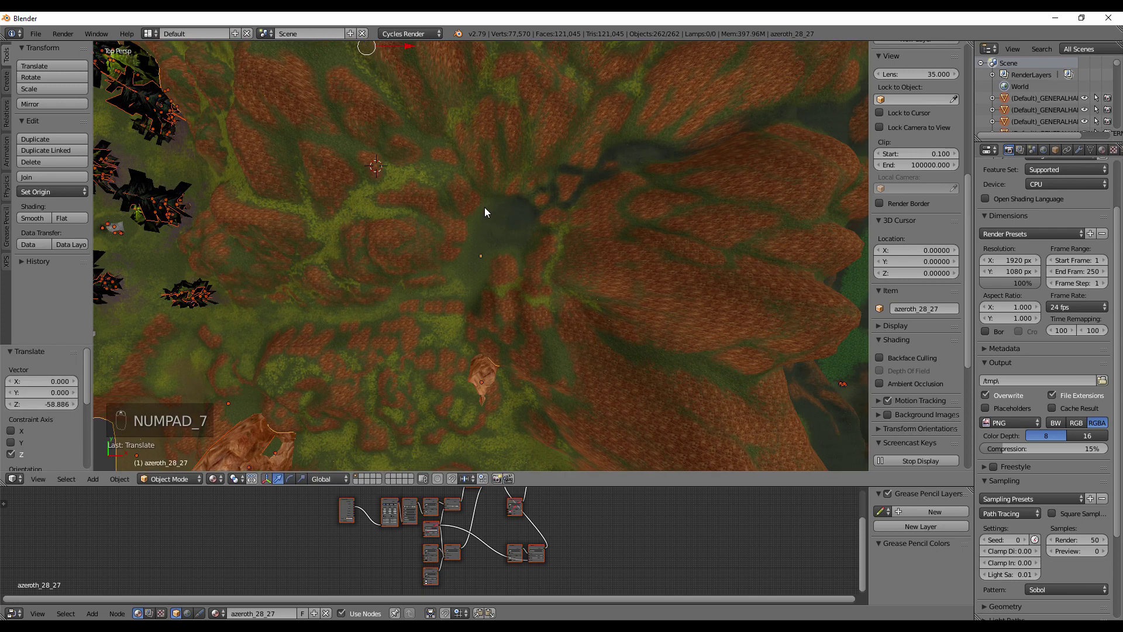
{"action": "middle_click_drag", "start_coordinate": [484, 207], "coordinate": [549, 198]}
{"action": "scroll", "coordinate": [549, 198], "scroll_direction": "down", "scroll_amount": 8}
{"action": "key", "text": "g"}
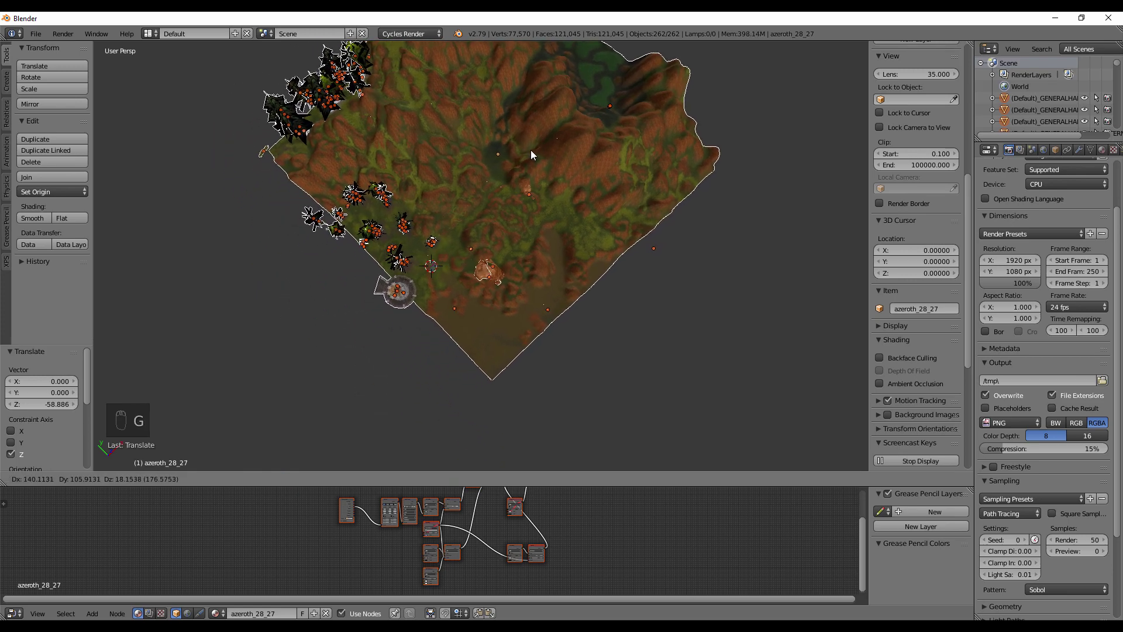
{"action": "left_click", "coordinate": [532, 150]}
Step: Select all map objects again and shift them about -9 in X, 6 in Y and 7 in Z near the 3D cursor
{"action": "right_click", "coordinate": [455, 257]}
{"action": "key", "text": "KP_Decimal"}
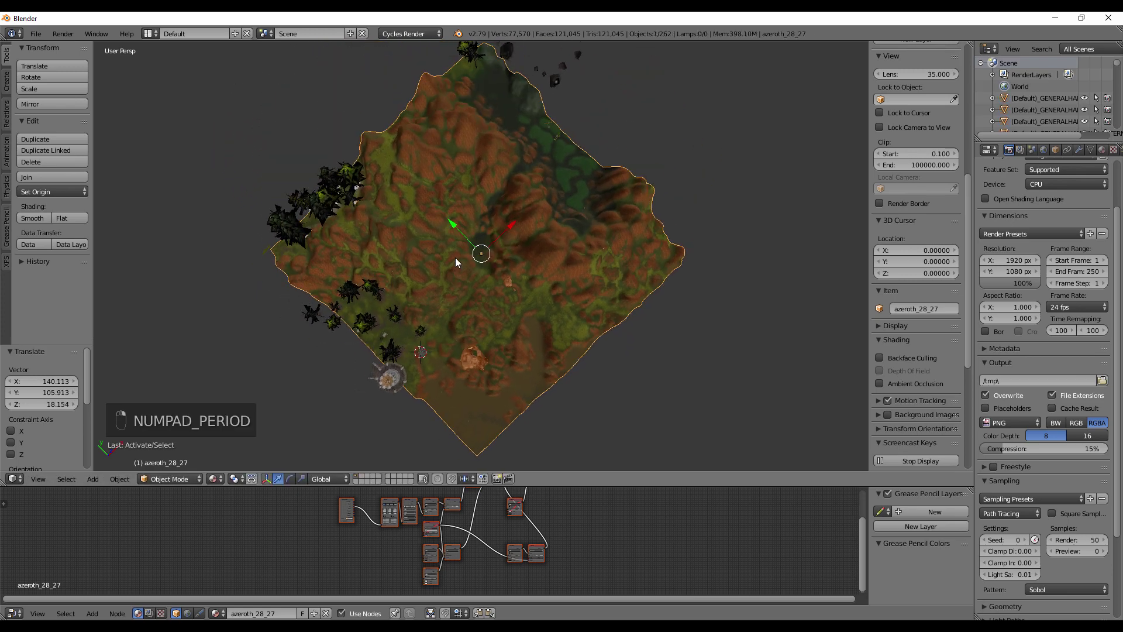
{"action": "scroll", "coordinate": [455, 258], "scroll_direction": "up", "scroll_amount": 5}
{"action": "middle_click_drag", "start_coordinate": [447, 341], "coordinate": [520, 142], "text": "shift"}
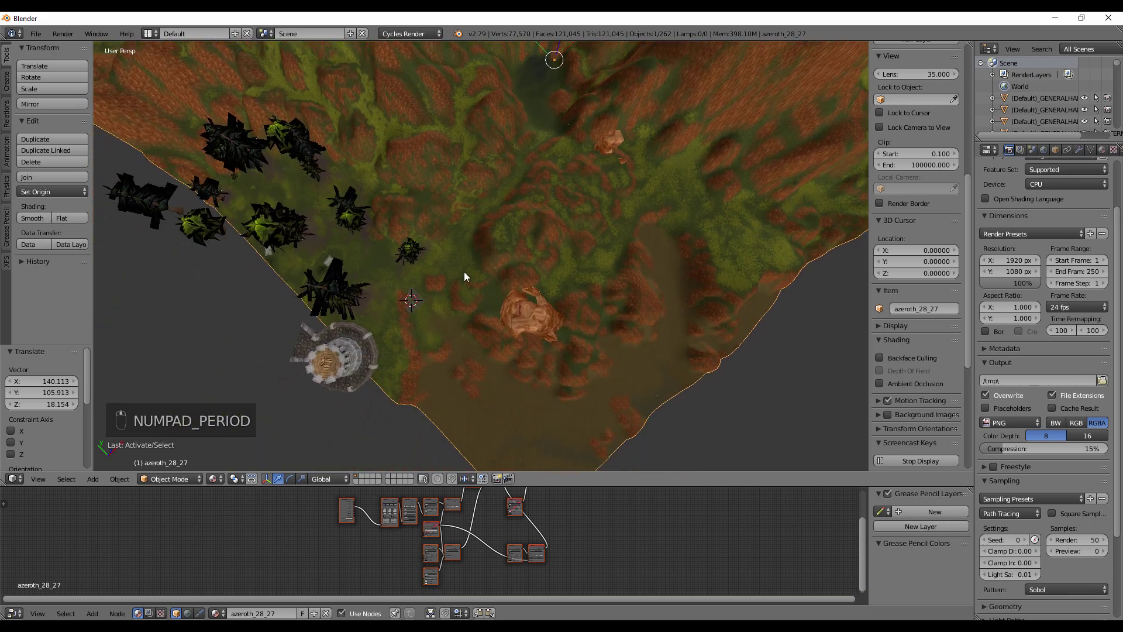
{"action": "middle_click_drag", "start_coordinate": [465, 271], "coordinate": [423, 296]}
{"action": "key", "text": "a"}
{"action": "key", "text": "a"}
{"action": "key", "text": "a"}
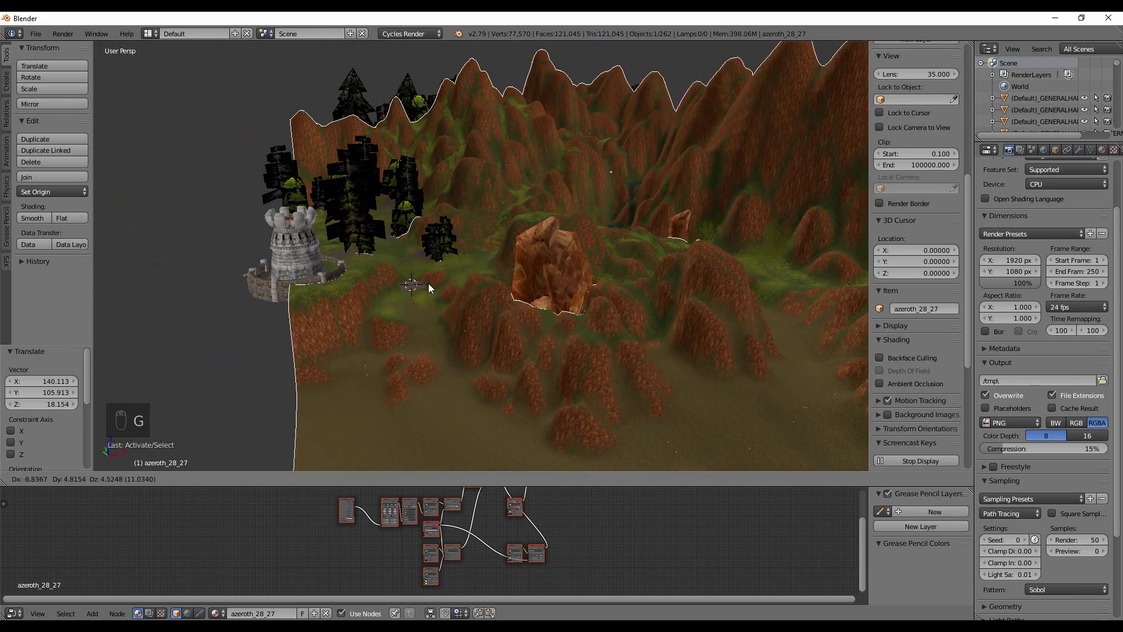
{"action": "key", "text": "g"}
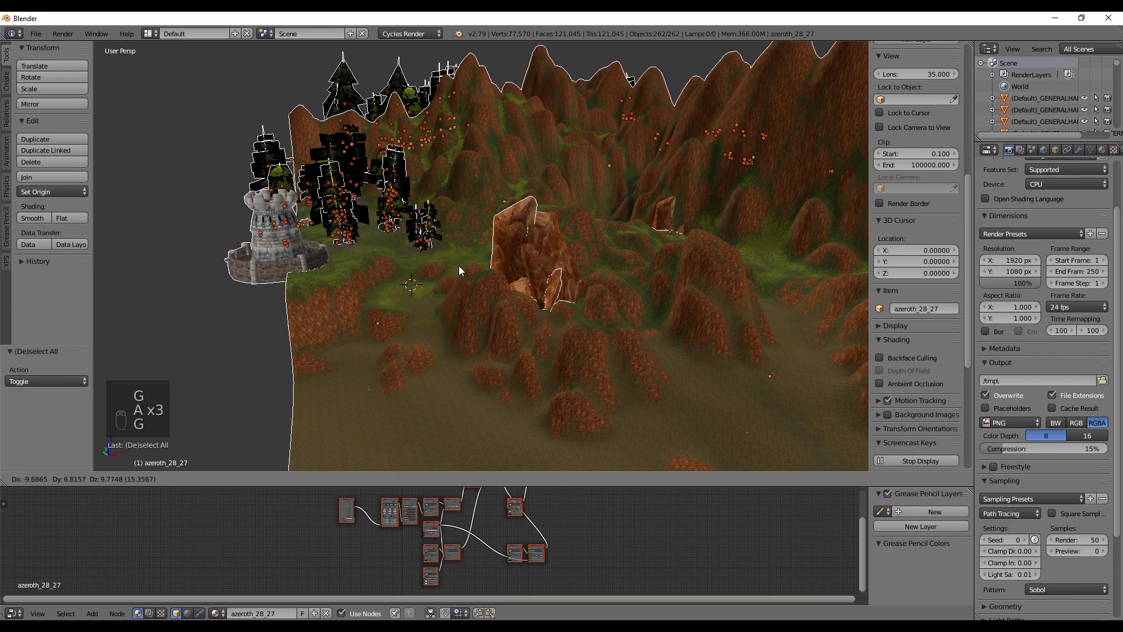
{"action": "left_click", "coordinate": [458, 268]}
Step: Scale all map objects to 0.5 and move them about -38 in X, 6 in Y and -31 in Z
{"action": "middle_click_drag", "start_coordinate": [459, 268], "coordinate": [602, 232]}
{"action": "scroll", "coordinate": [601, 231], "scroll_direction": "down", "scroll_amount": 2}
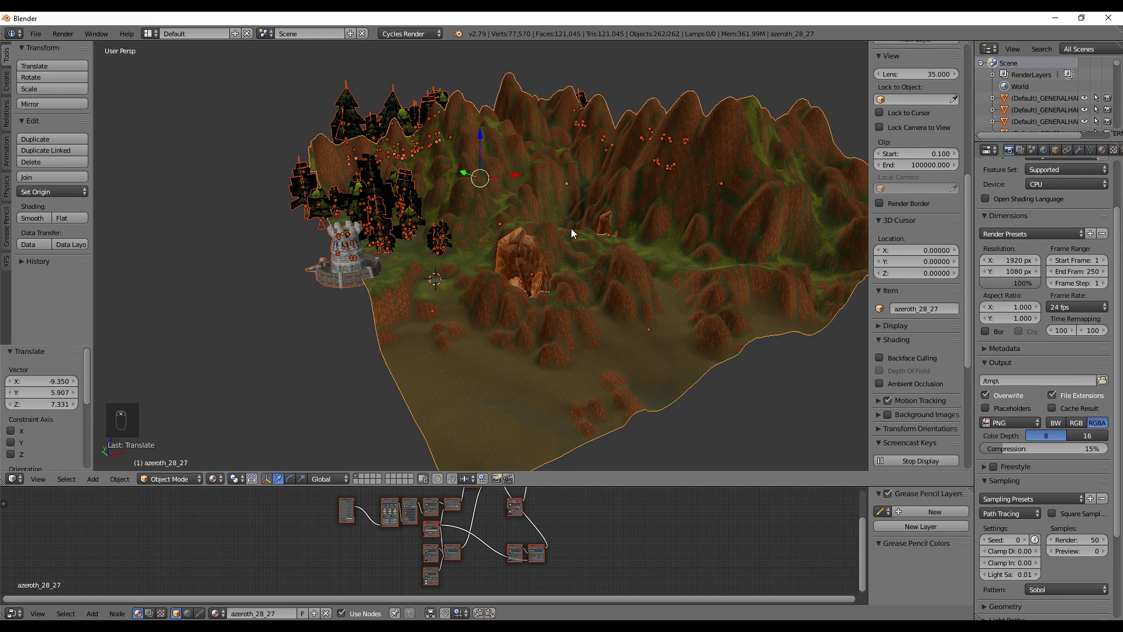
{"action": "type", "text": "s."}
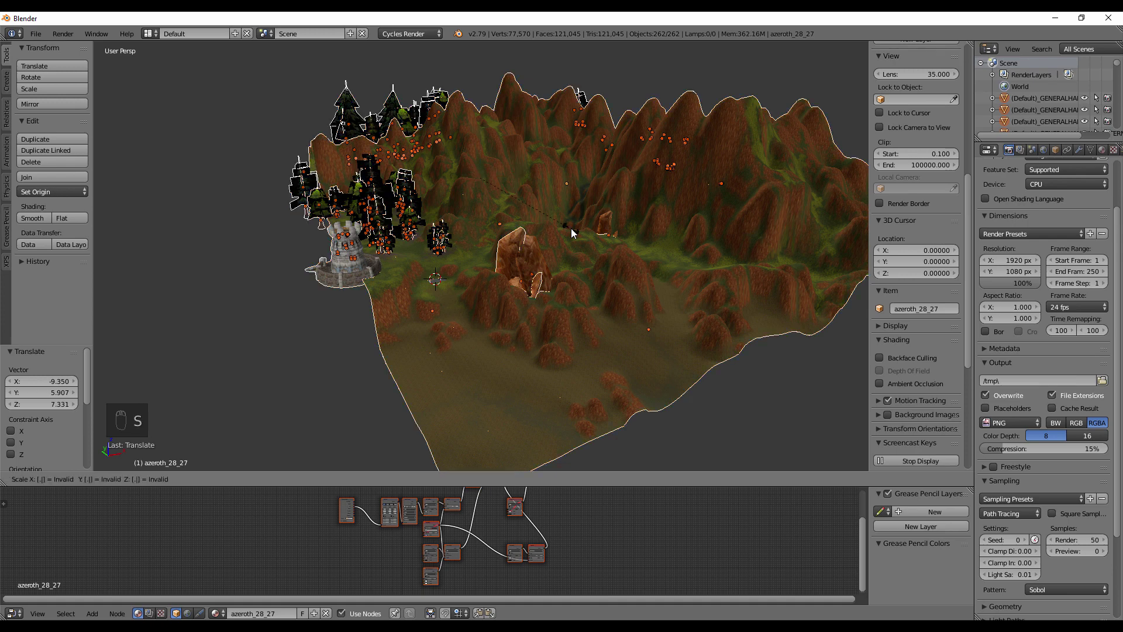
{"action": "type", "text": "5"}
{"action": "key", "text": "Return"}
{"action": "key", "text": "g"}
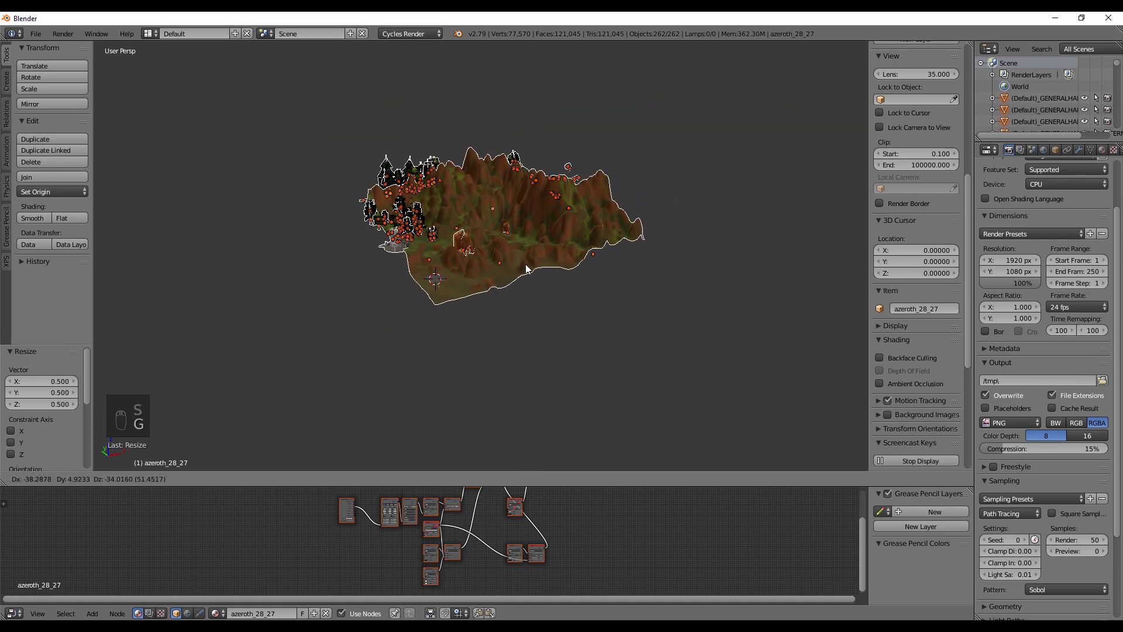
{"action": "left_click", "coordinate": [526, 268]}
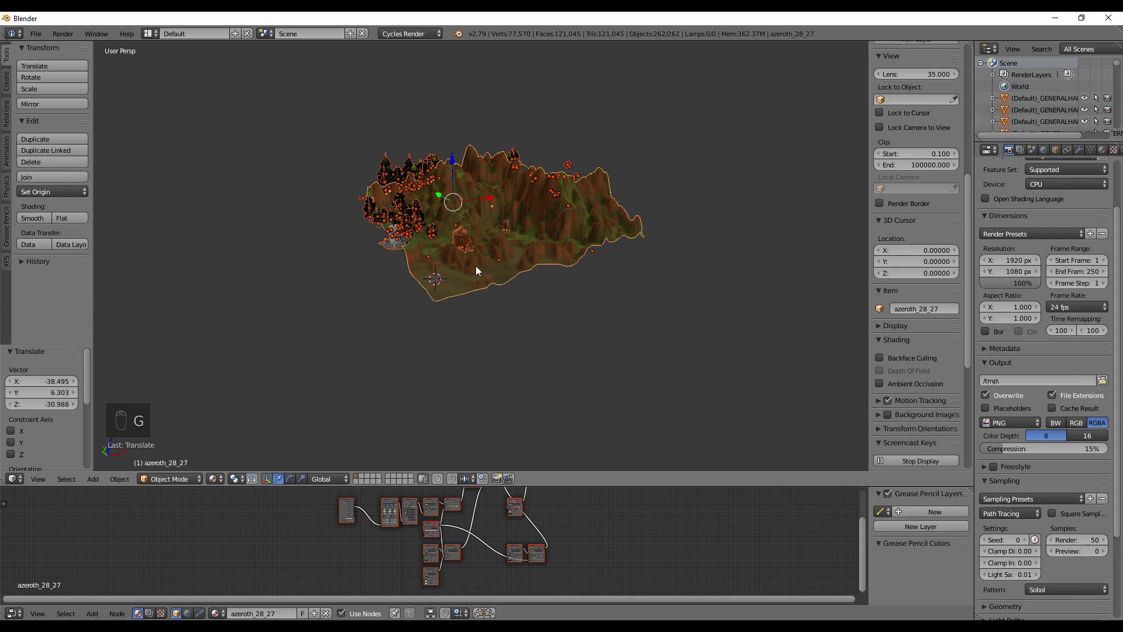
Step: In top view, move all map objects about -22 in X and -83 in Y so the grassy clearing meets the 3D cursor
{"action": "key", "text": "alt+f"}
{"action": "scroll", "coordinate": [466, 276], "scroll_direction": "up", "scroll_amount": 3}
{"action": "middle_click_drag", "start_coordinate": [416, 302], "coordinate": [378, 348]}
{"action": "key", "text": "KP_7"}
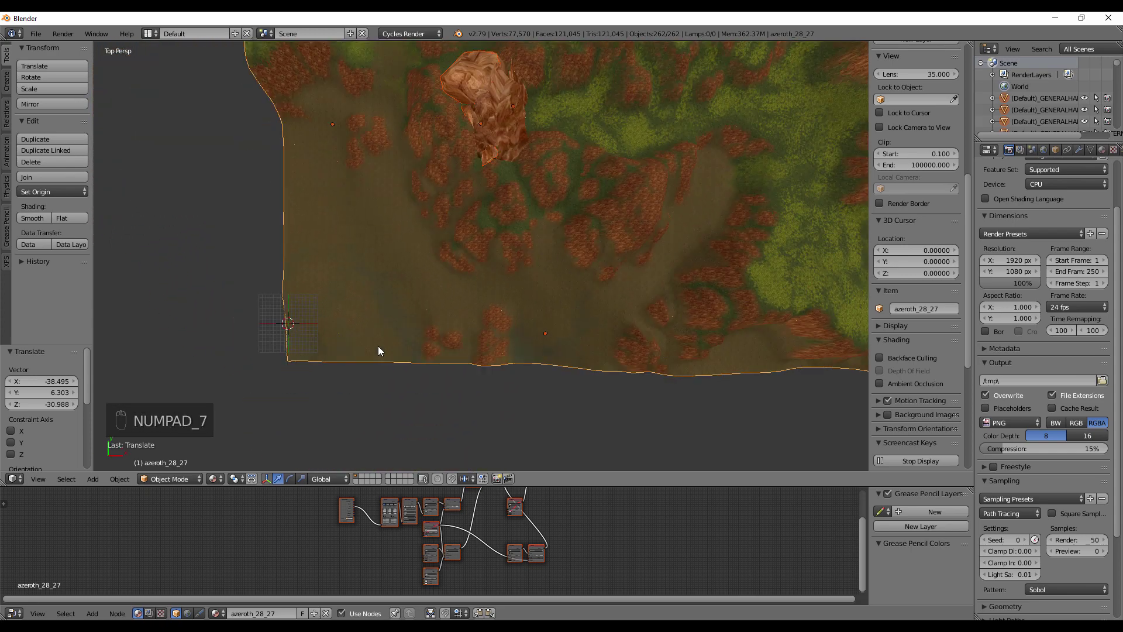
{"action": "key", "text": "g"}
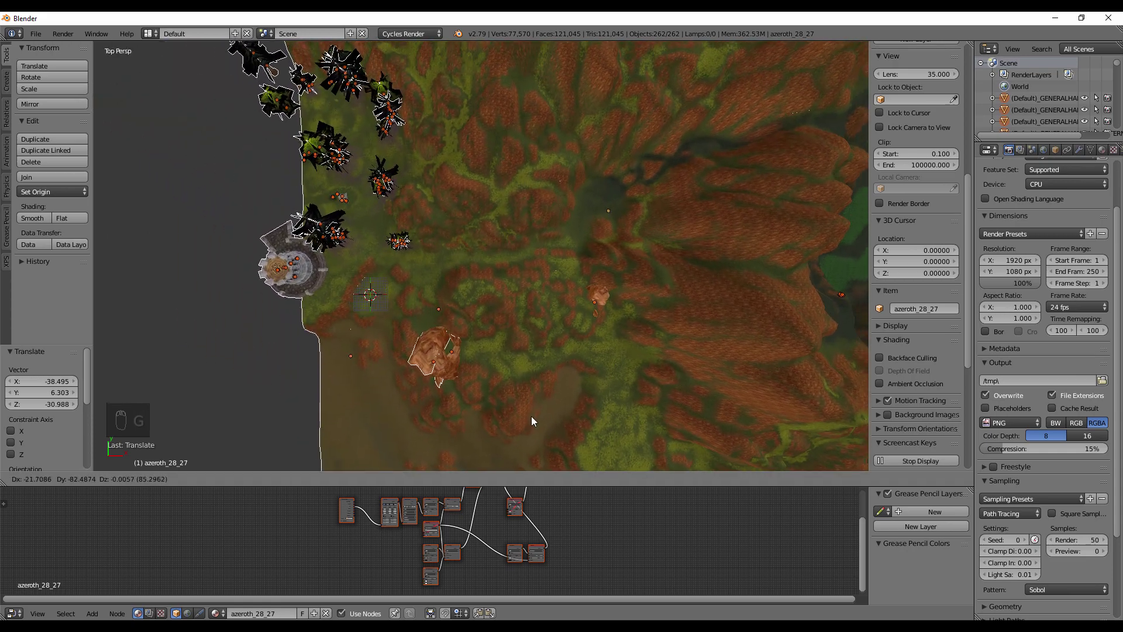
{"action": "left_click", "coordinate": [532, 416]}
Step: Deselect all map objects and examine the tower, trees and terrain around the 3D cursor
{"action": "middle_click_drag", "start_coordinate": [531, 416], "coordinate": [591, 235]}
{"action": "scroll", "coordinate": [591, 234], "scroll_direction": "up", "scroll_amount": 5}
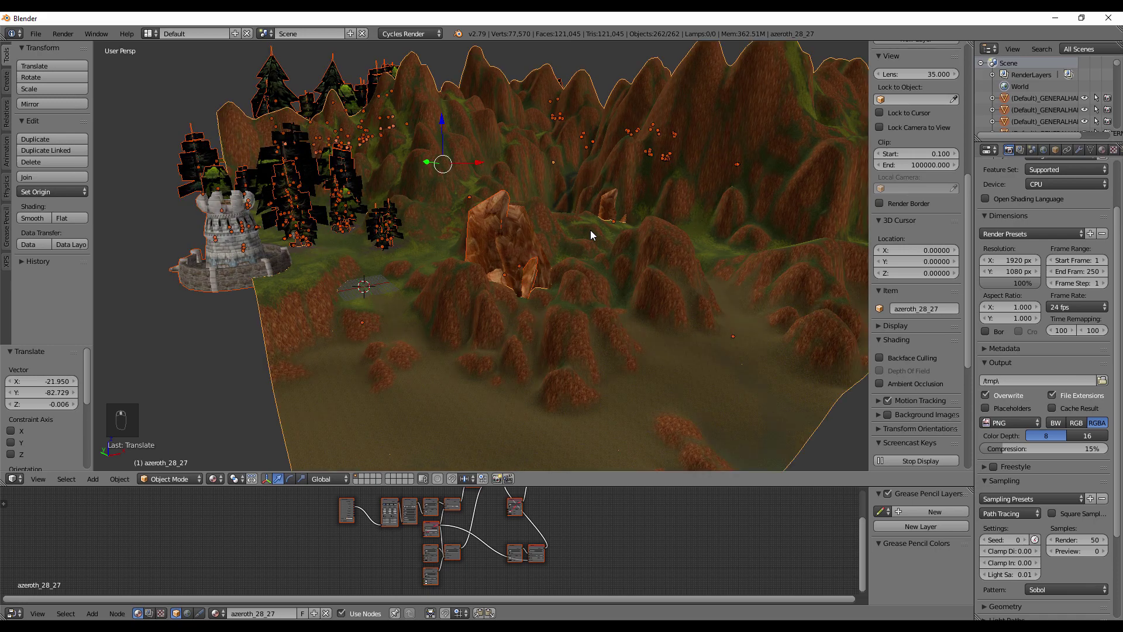
{"action": "middle_click_drag", "start_coordinate": [487, 265], "coordinate": [599, 209], "text": "shift"}
{"action": "scroll", "coordinate": [591, 199], "scroll_direction": "up", "scroll_amount": 5}
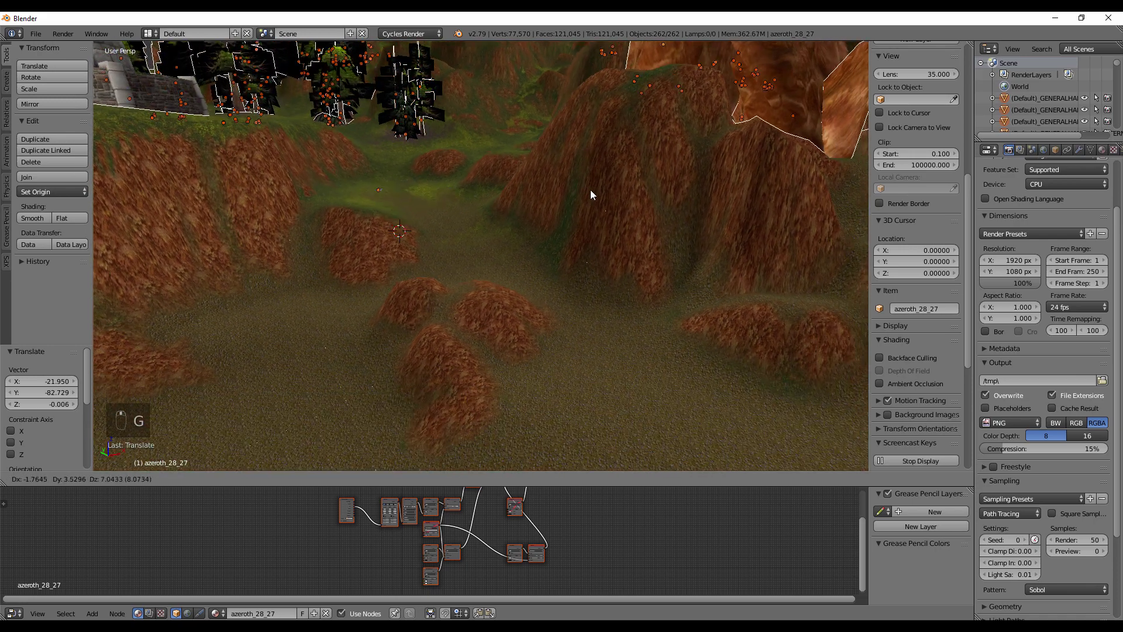
{"action": "key", "text": "a"}
{"action": "scroll", "coordinate": [594, 298], "scroll_direction": "down", "scroll_amount": 6}
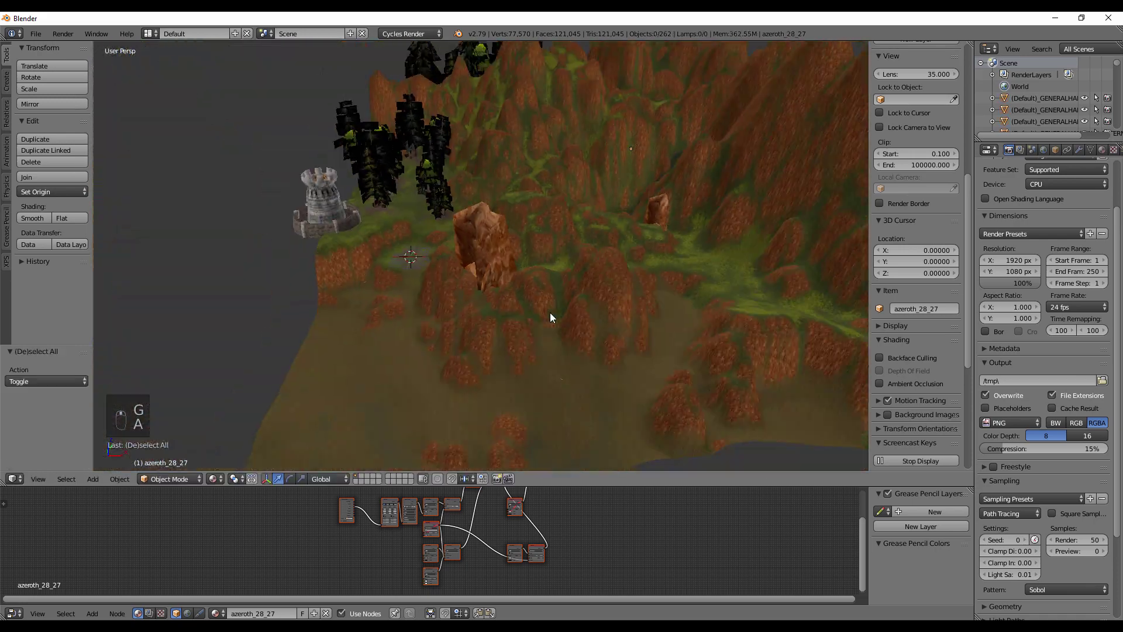
{"action": "middle_click_drag", "start_coordinate": [552, 316], "coordinate": [581, 301]}
{"action": "scroll", "coordinate": [537, 272], "scroll_direction": "up", "scroll_amount": 4}
{"action": "scroll", "coordinate": [553, 242], "scroll_direction": "up", "scroll_amount": 3}
{"action": "scroll", "coordinate": [580, 304], "scroll_direction": "down", "scroll_amount": 3}
{"action": "scroll", "coordinate": [610, 292], "scroll_direction": "up", "scroll_amount": 1}
Step: Select the small canopy tree near the 3D cursor and enlarge the node editor around its Image Texture node
{"action": "right_click", "coordinate": [516, 233]}
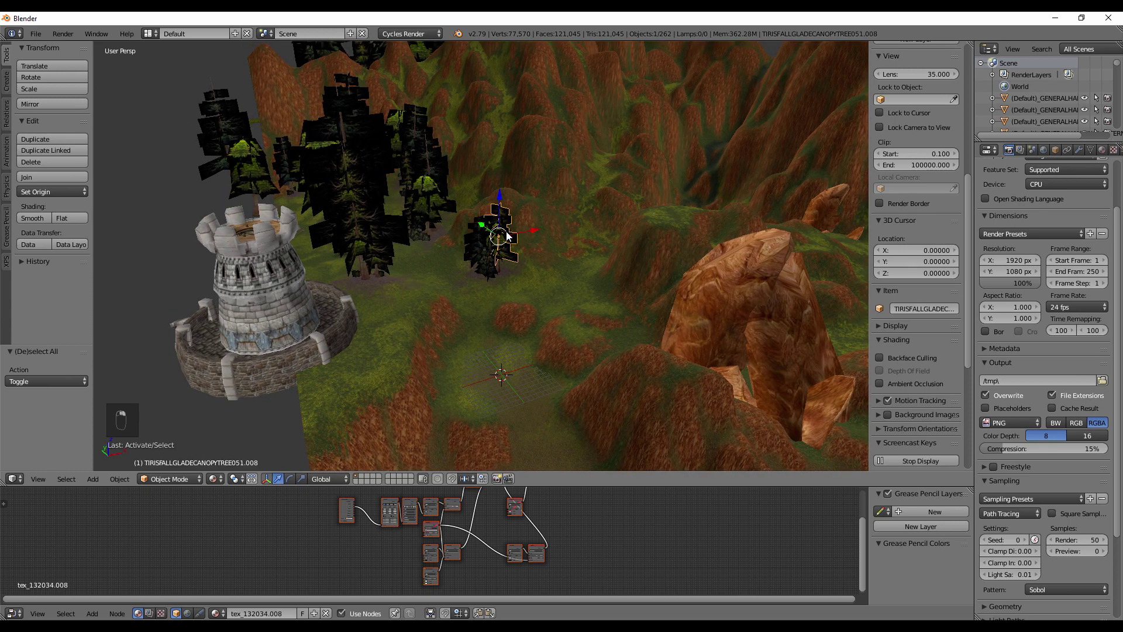
{"action": "key", "text": "KP_Decimal"}
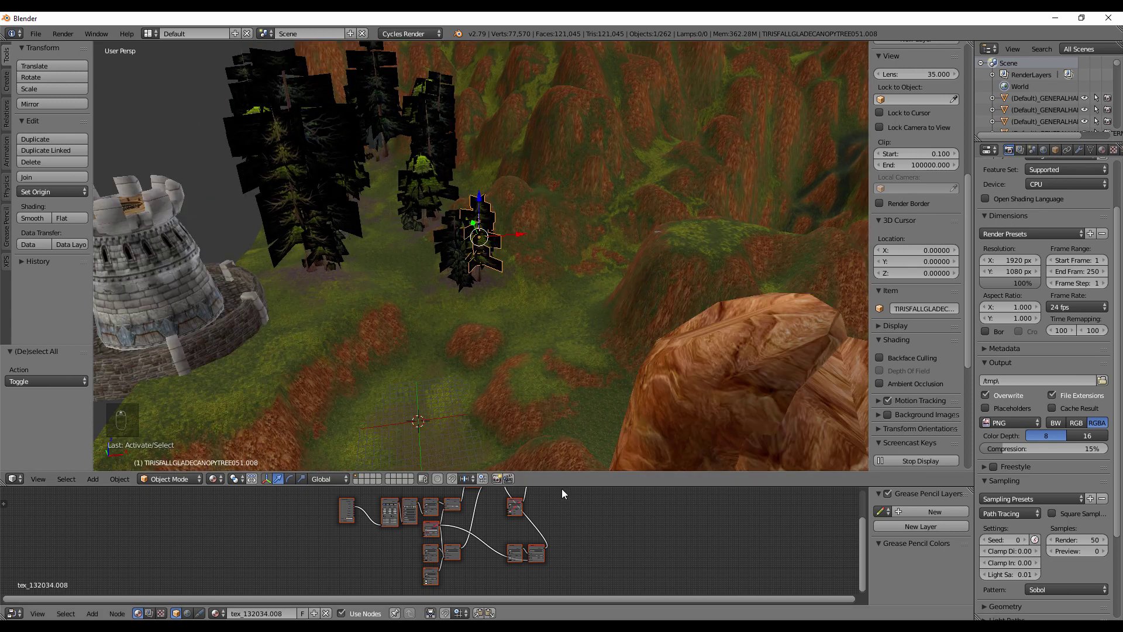
{"action": "left_click_drag", "start_coordinate": [561, 486], "coordinate": [574, 364]}
{"action": "scroll", "coordinate": [444, 433], "scroll_direction": "up", "scroll_amount": 3}
{"action": "middle_click_drag", "start_coordinate": [423, 473], "coordinate": [511, 495]}
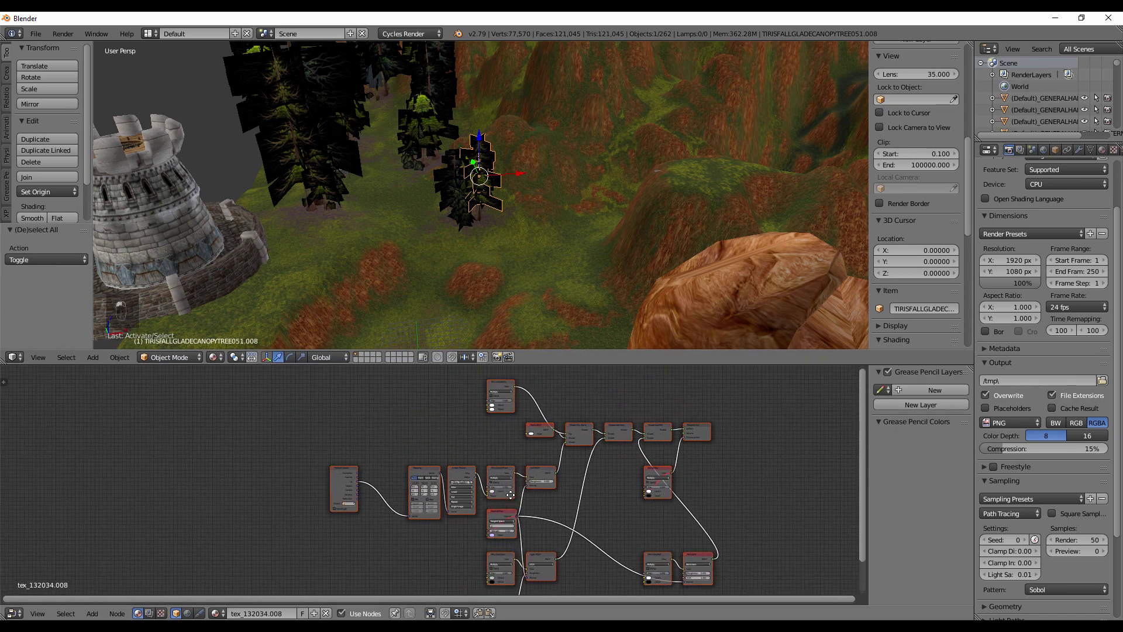
{"action": "scroll", "coordinate": [511, 495], "scroll_direction": "up", "scroll_amount": 3}
{"action": "scroll", "coordinate": [434, 469], "scroll_direction": "up", "scroll_amount": 3}
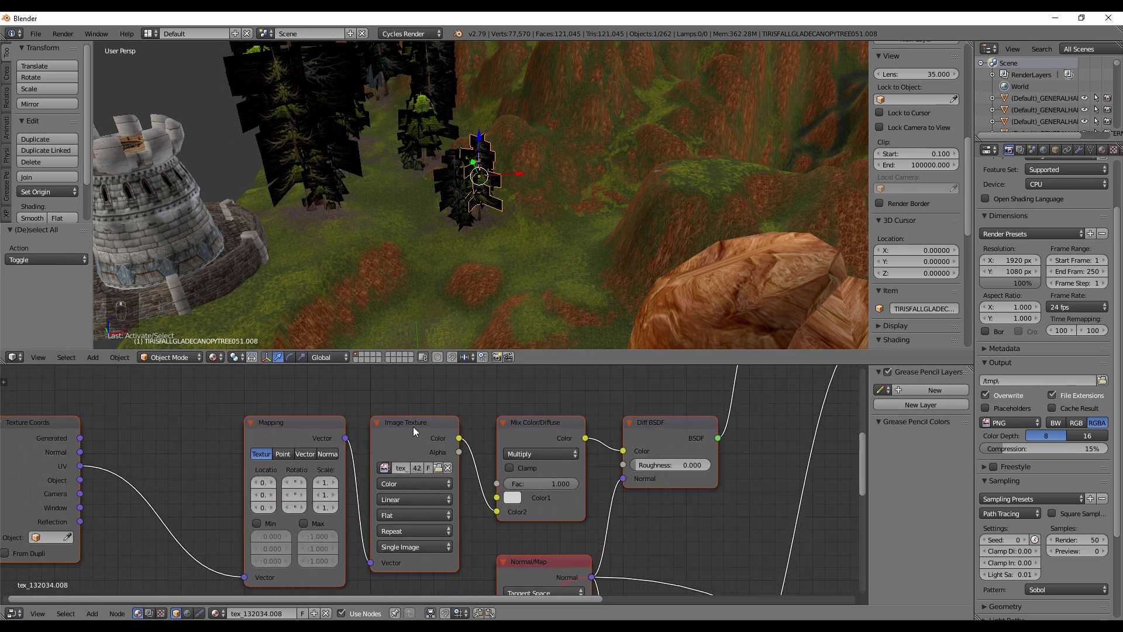
Step: Delete every node of the tree material except the Image Texture
{"action": "left_click", "coordinate": [391, 447]}
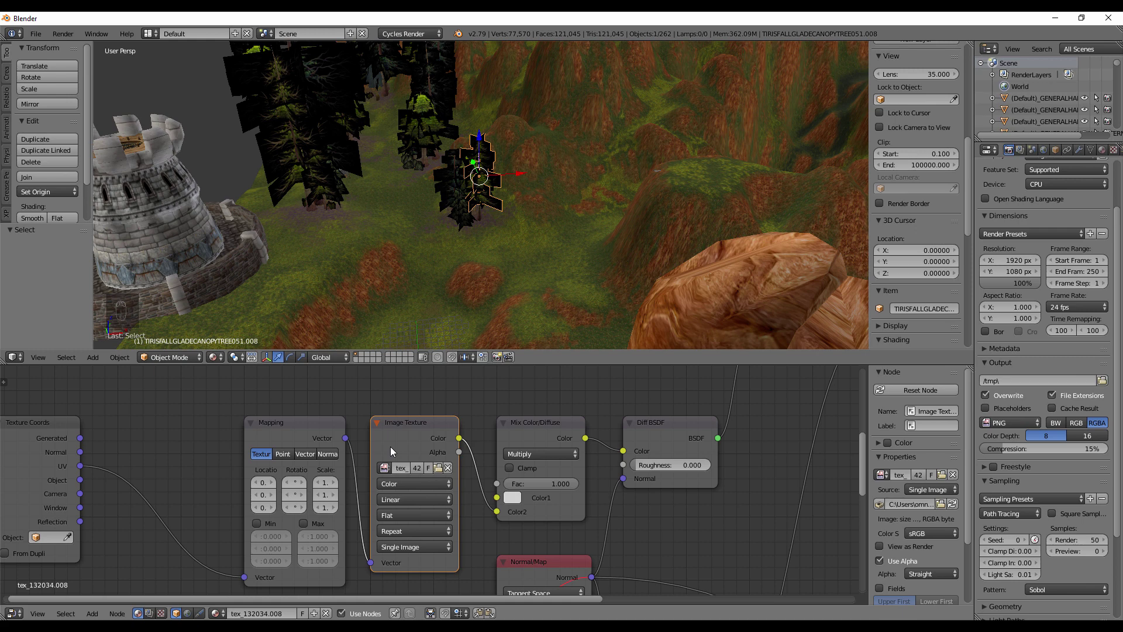
{"action": "key", "text": "ctrl+i"}
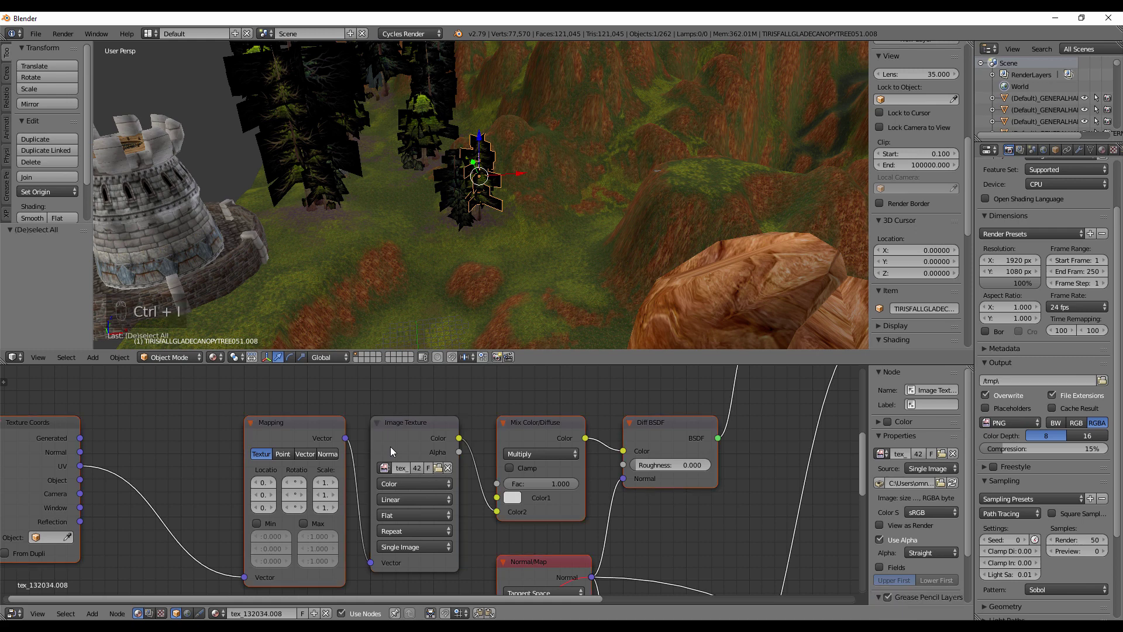
{"action": "key", "text": "Delete"}
Step: Add a Diffuse BSDF and a Material Output, and wire the Image Texture through the Diffuse BSDF to the output surface
{"action": "key", "text": "shift+a"}
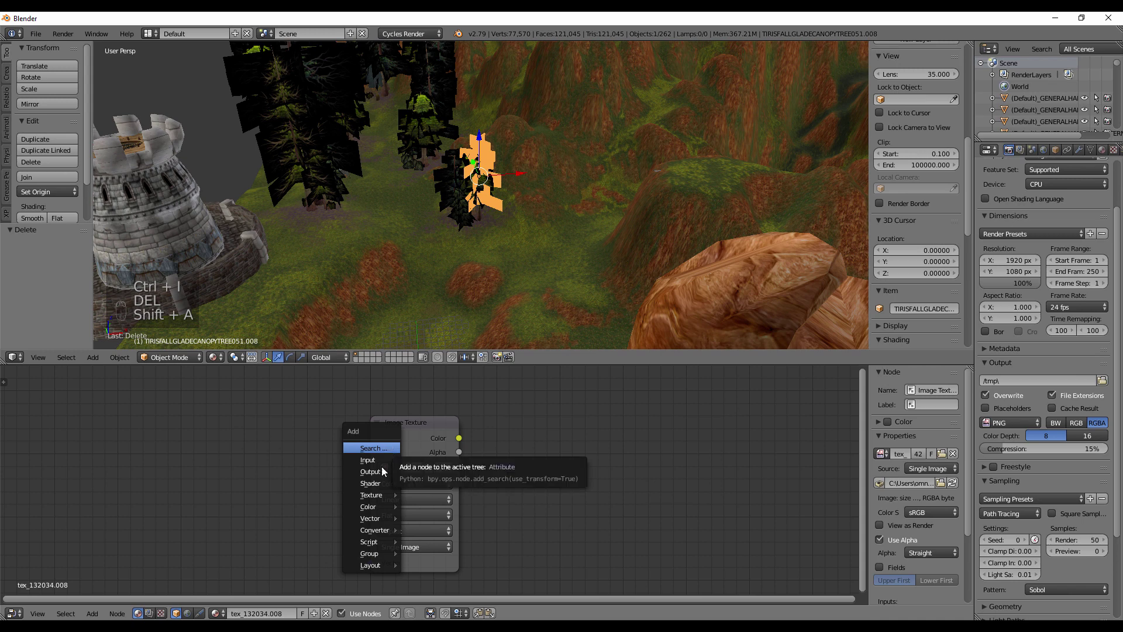
{"action": "mouse_move", "coordinate": [376, 479]}
{"action": "left_click", "coordinate": [437, 290]}
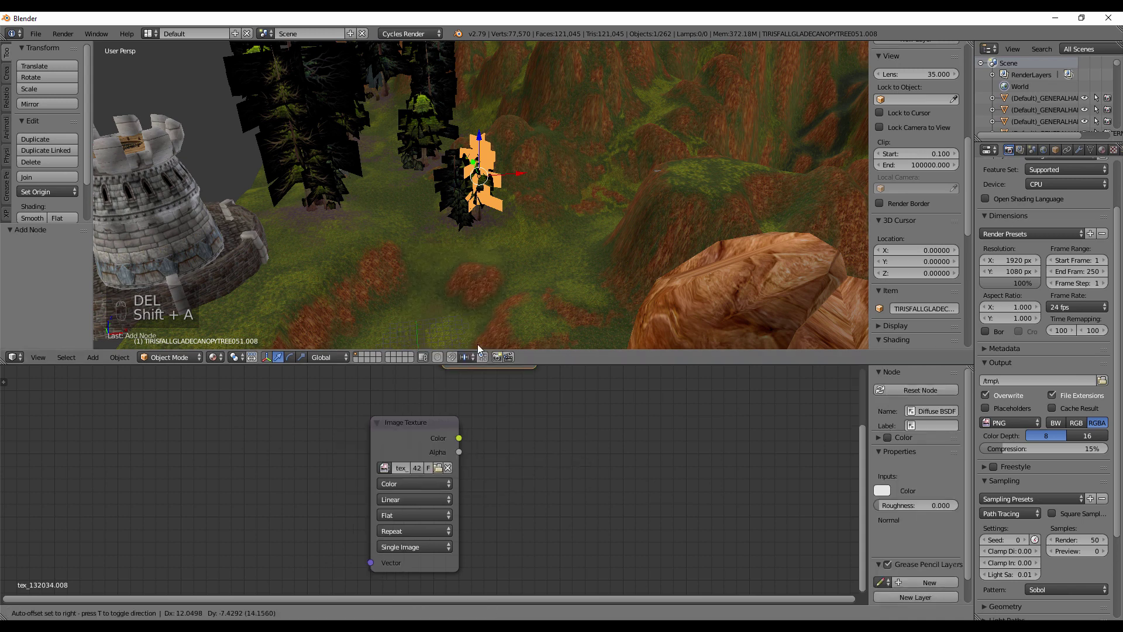
{"action": "left_click", "coordinate": [556, 447]}
{"action": "key", "text": "shift+a"}
{"action": "mouse_move", "coordinate": [546, 427]}
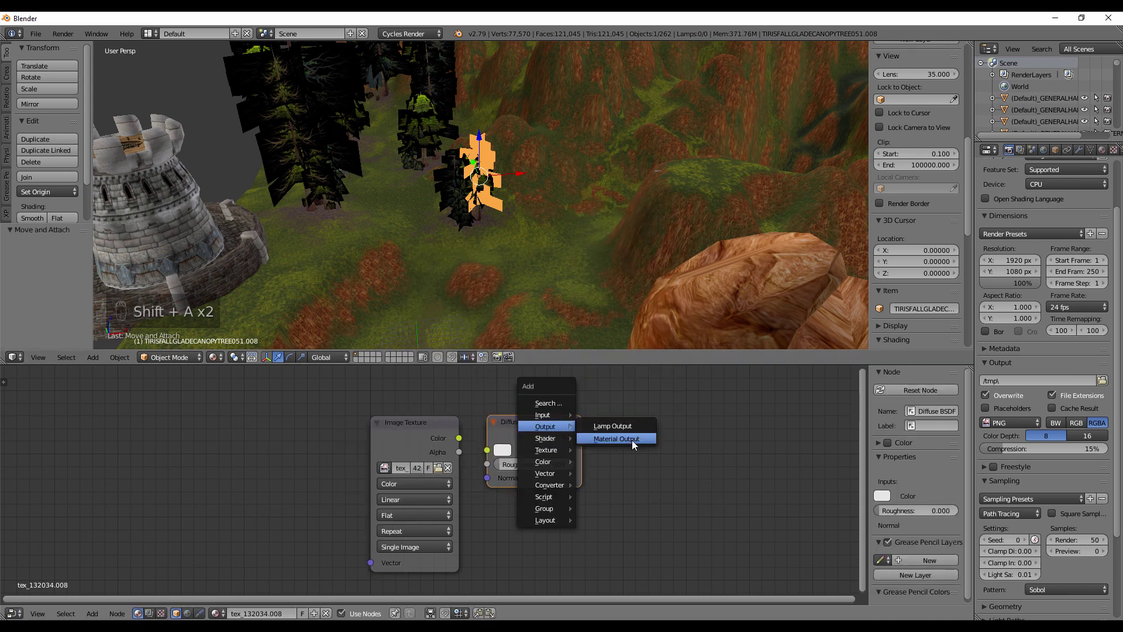
{"action": "left_click", "coordinate": [635, 444]}
{"action": "left_click", "coordinate": [634, 445]}
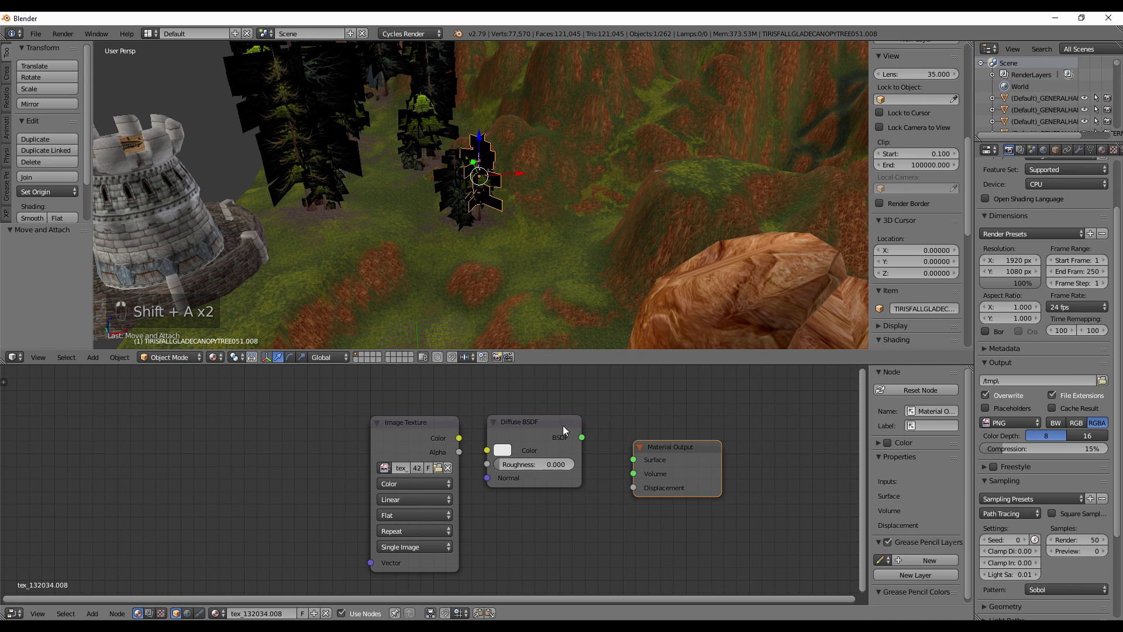
{"action": "right_click_drag", "start_coordinate": [563, 426], "coordinate": [653, 451], "text": "alt"}
{"action": "right_click_drag", "start_coordinate": [437, 422], "coordinate": [512, 450], "text": "alt"}
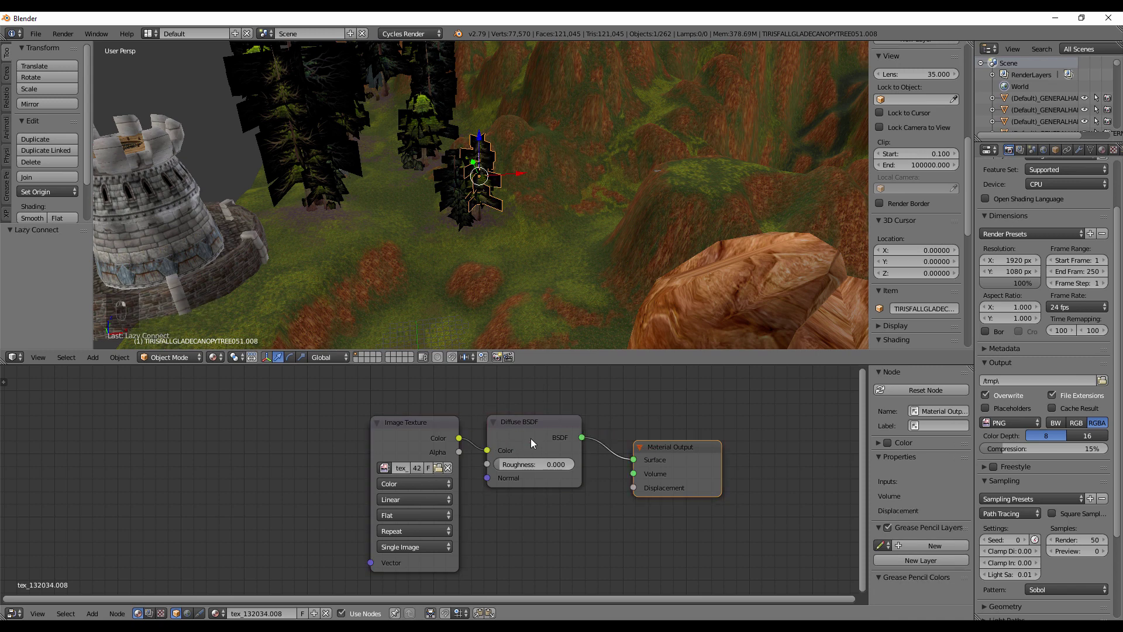
Step: Add a Transparent BSDF below the Diffuse BSDF and combine both with a Mix Shader
{"action": "key", "text": "shift+a"}
{"action": "mouse_move", "coordinate": [532, 440]}
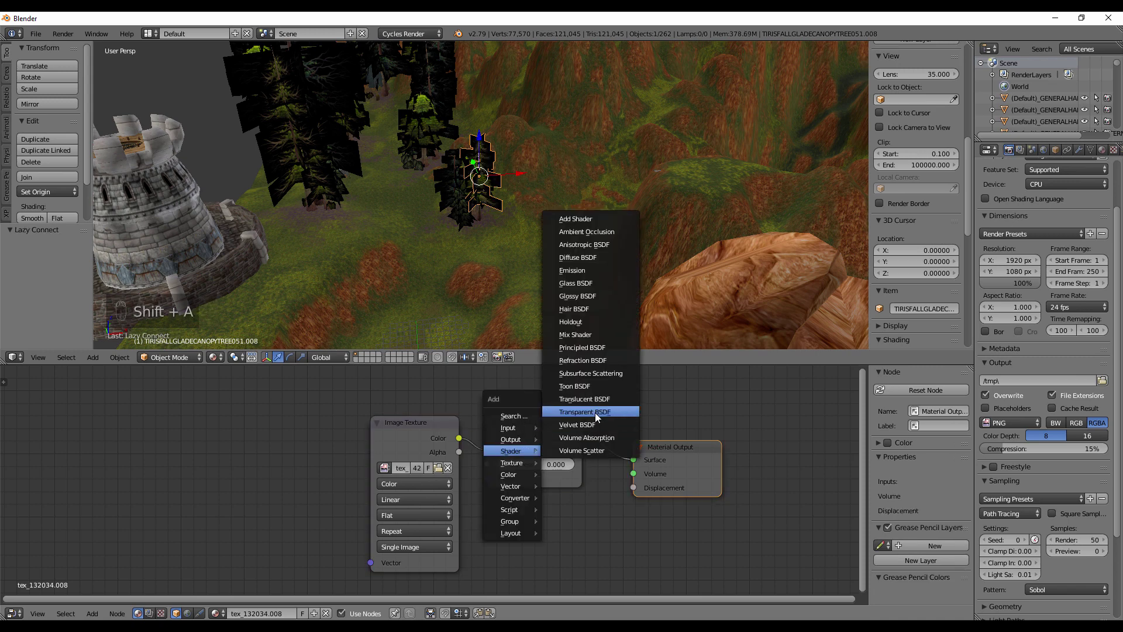
{"action": "left_click", "coordinate": [591, 407]}
{"action": "left_click", "coordinate": [537, 536]}
{"action": "right_click_drag", "start_coordinate": [537, 535], "coordinate": [536, 472], "text": "alt+shift"}
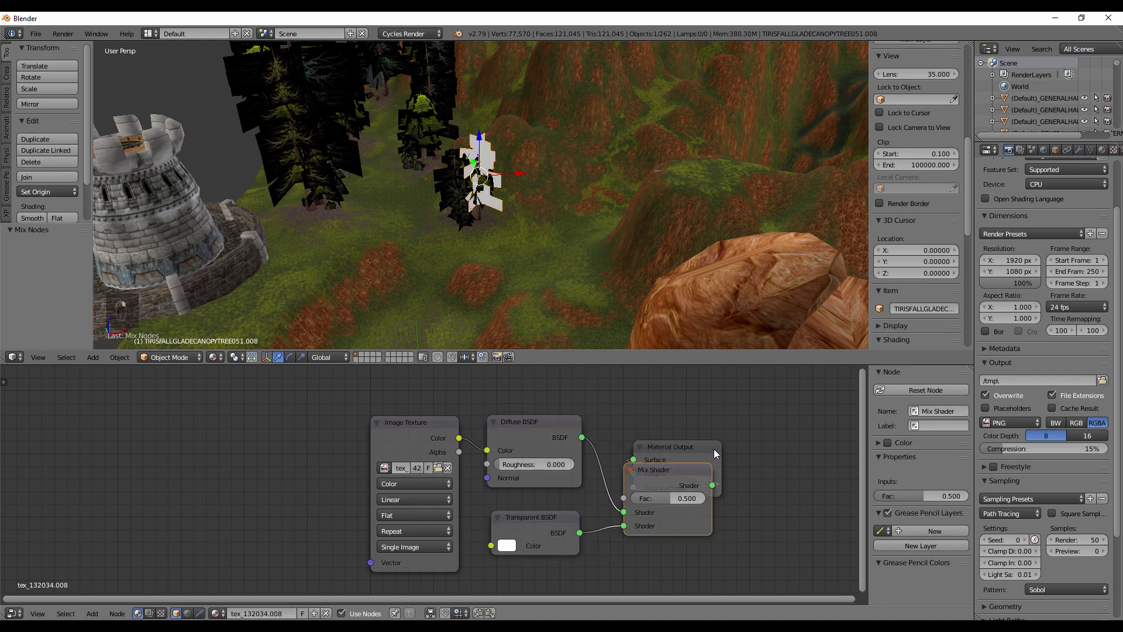
Step: Move the Material Output clear of the Mix Shader, swap the two shader inputs and link the texture's Alpha to Fac
{"action": "left_click", "coordinate": [683, 452]}
{"action": "key", "text": "g"}
{"action": "left_click", "coordinate": [792, 459]}
{"action": "left_click_drag", "start_coordinate": [627, 524], "coordinate": [624, 511]}
{"action": "left_click_drag", "start_coordinate": [463, 452], "coordinate": [625, 497]}
Step: Check the transparency of the reshaded tree in the 3D view and select the azeroth_28_27 terrain mesh
{"action": "middle_click_drag", "start_coordinate": [563, 251], "coordinate": [534, 218]}
{"action": "scroll", "coordinate": [546, 223], "scroll_direction": "up", "scroll_amount": 5}
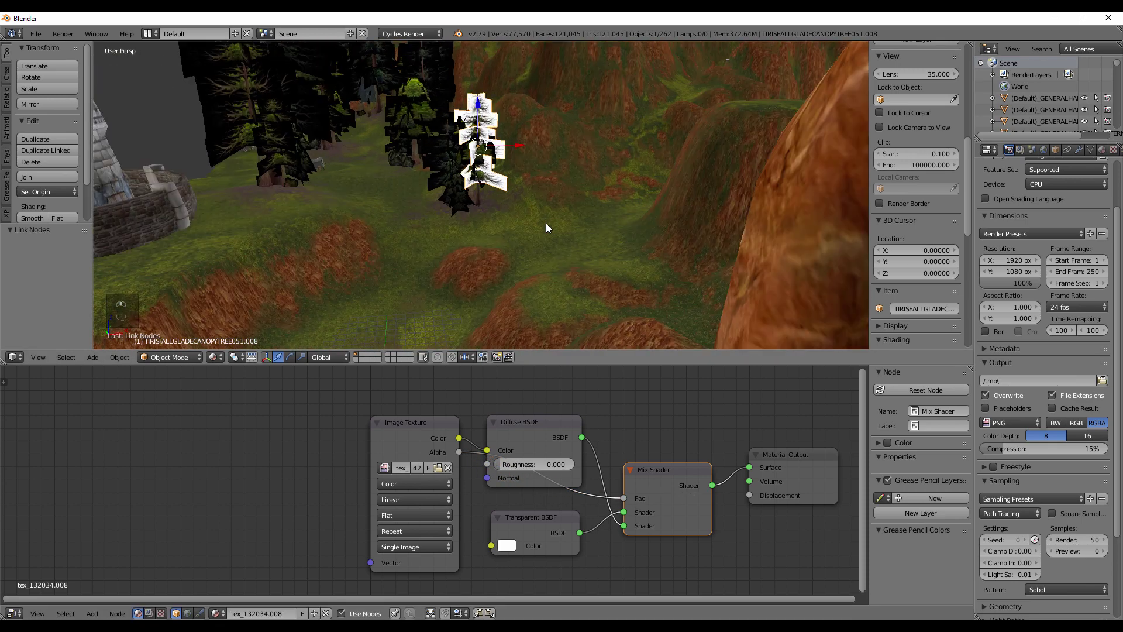
{"action": "middle_click_drag", "start_coordinate": [543, 167], "coordinate": [566, 212]}
{"action": "scroll", "coordinate": [545, 177], "scroll_direction": "down", "scroll_amount": 5}
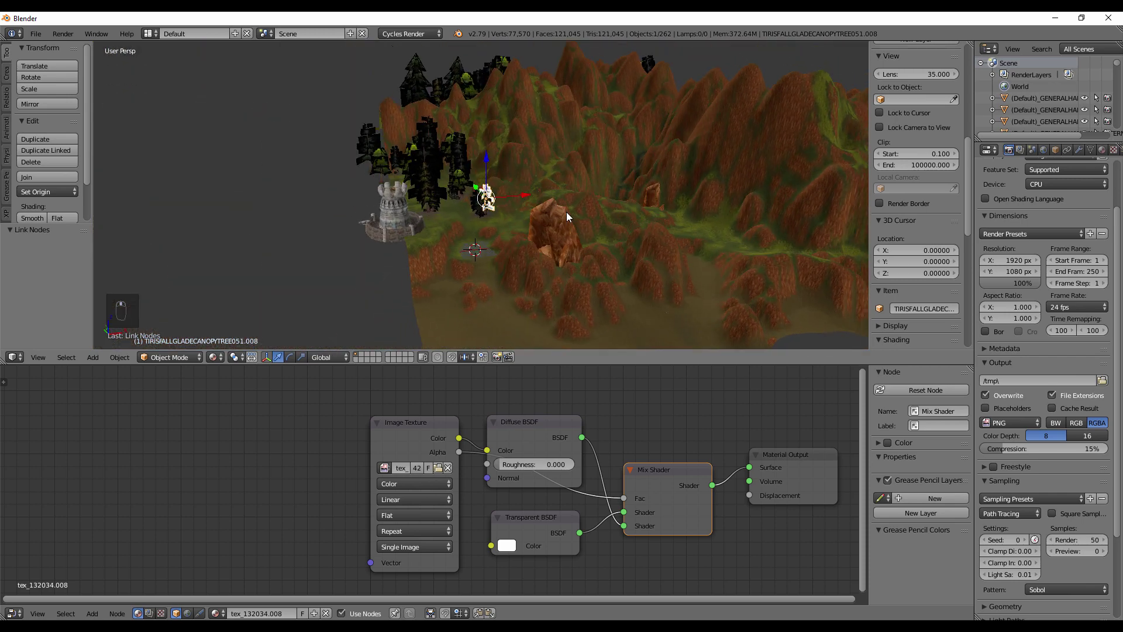
{"action": "right_click", "coordinate": [570, 133]}
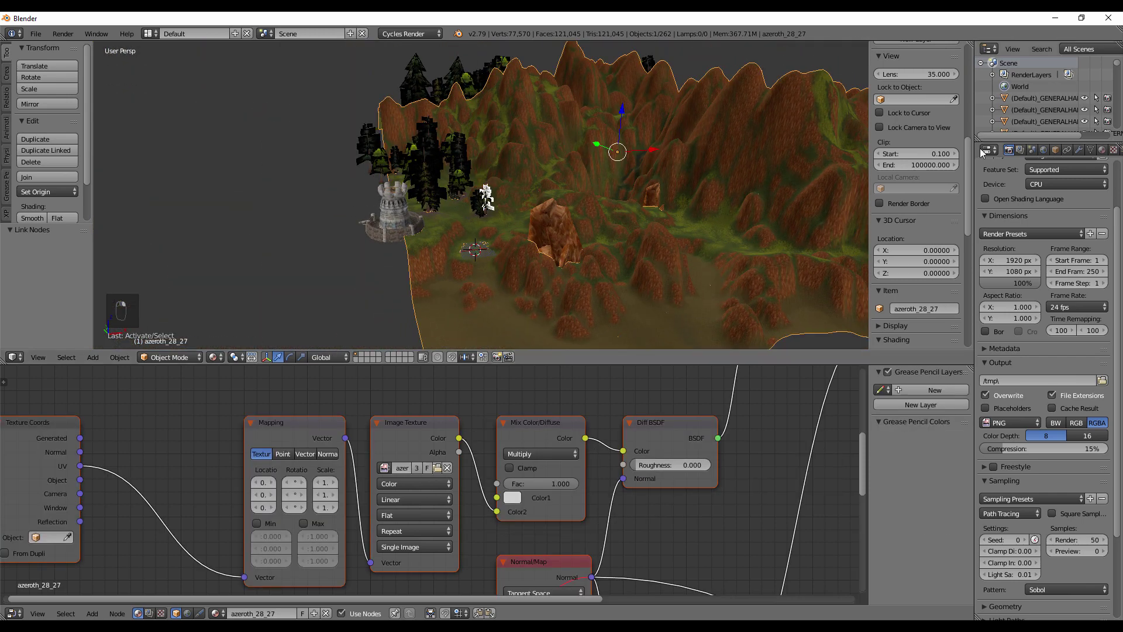
Step: Turn off Auto Smooth in the azeroth_28_27 terrain mesh's normals settings and check the terrain's shading
{"action": "left_click", "coordinate": [1090, 150]}
{"action": "key", "text": "ctrl+x"}
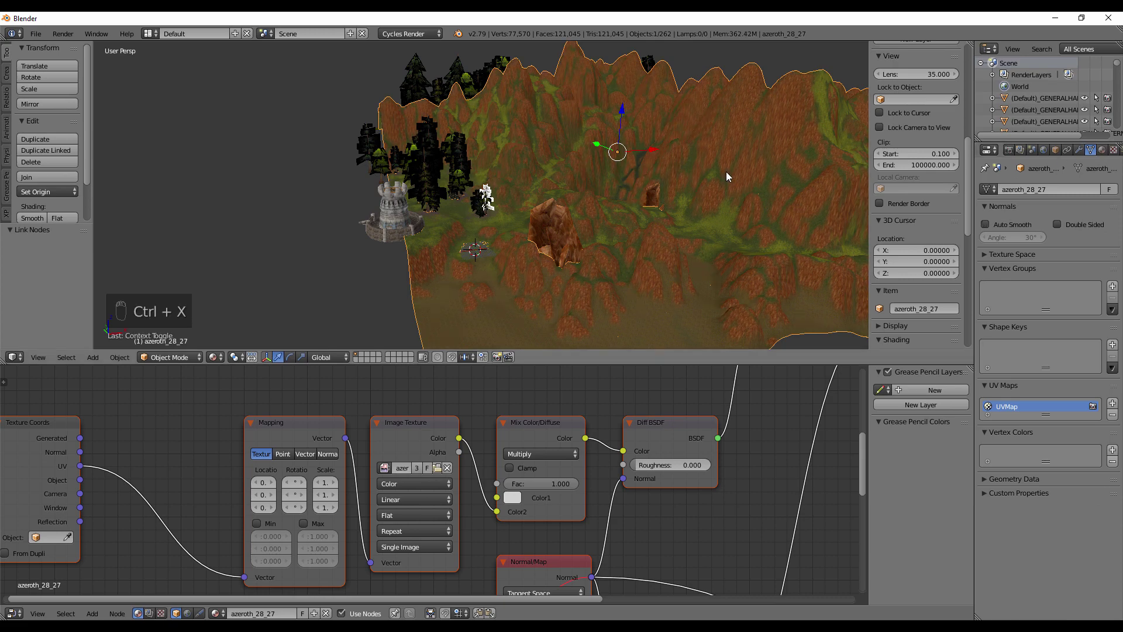
{"action": "middle_click_drag", "start_coordinate": [726, 171], "coordinate": [664, 154]}
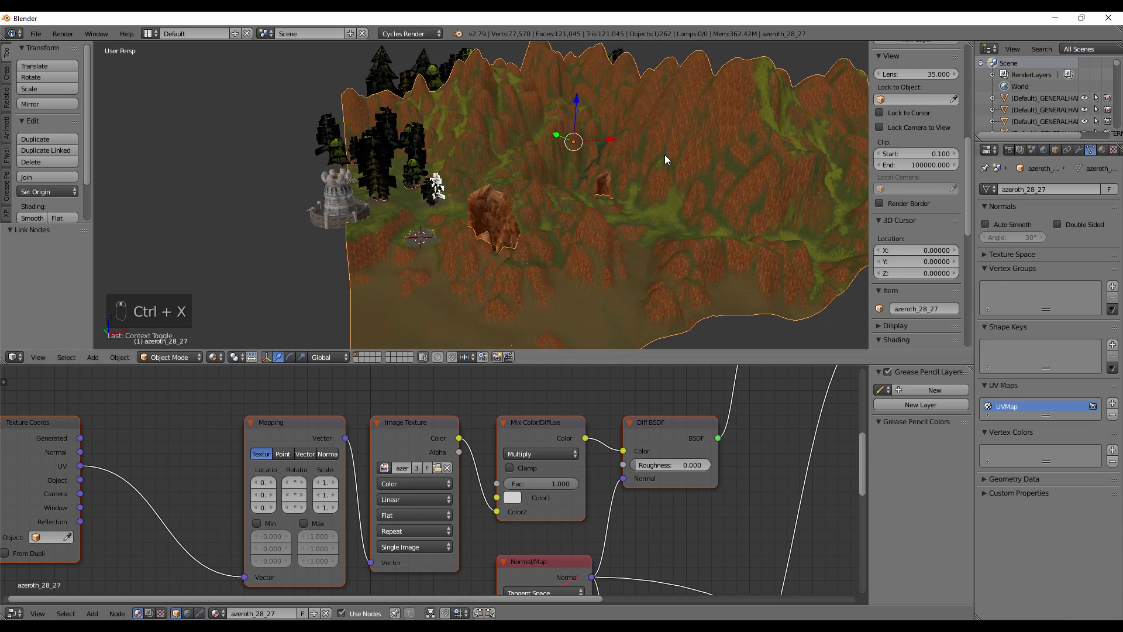
Step: Merge the duplicate vertices across the whole azeroth_28_27 terrain mesh with Remove Doubles and return to Object Mode
{"action": "key", "text": "Tab"}
{"action": "key", "text": "w"}
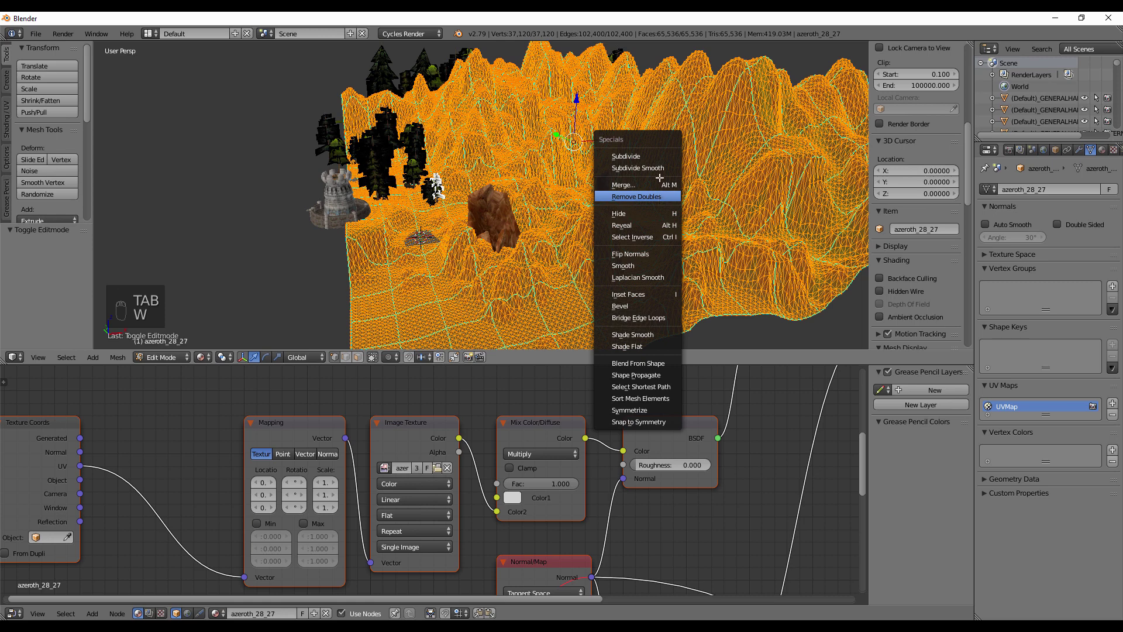
{"action": "left_click", "coordinate": [659, 196]}
{"action": "key", "text": "Tab"}
Step: Deselect all objects, hide the 3D view's properties region and enlarge the 3D view over the node editor
{"action": "middle_click_drag", "start_coordinate": [563, 186], "coordinate": [685, 142]}
{"action": "key", "text": "a"}
{"action": "key", "text": "a"}
{"action": "scroll", "coordinate": [607, 167], "scroll_direction": "up", "scroll_amount": 6}
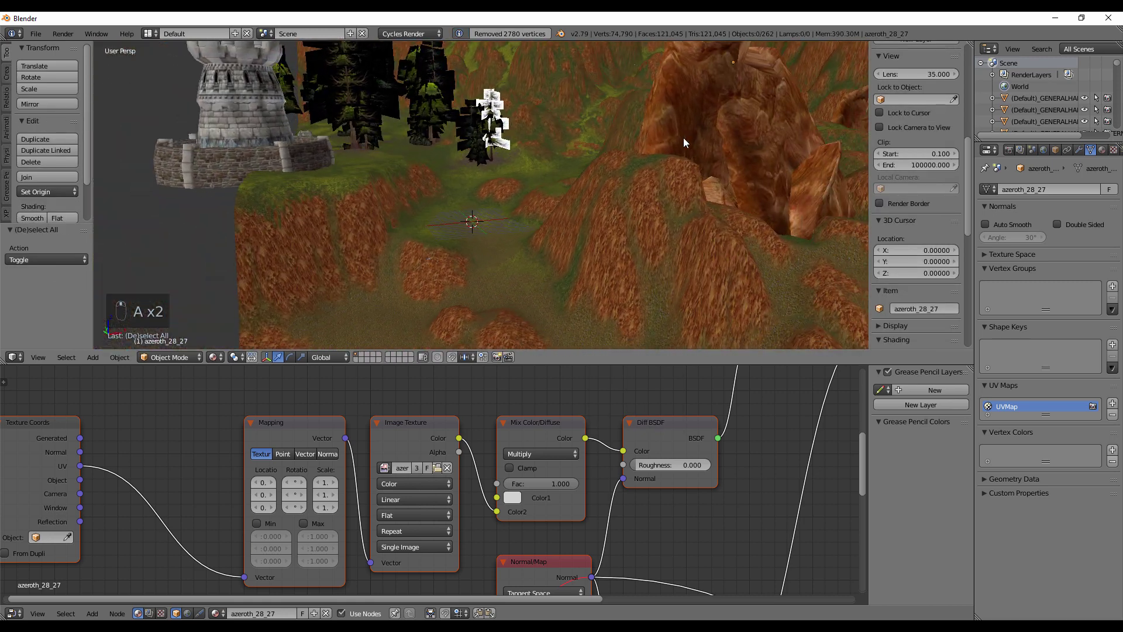
{"action": "key", "text": "n"}
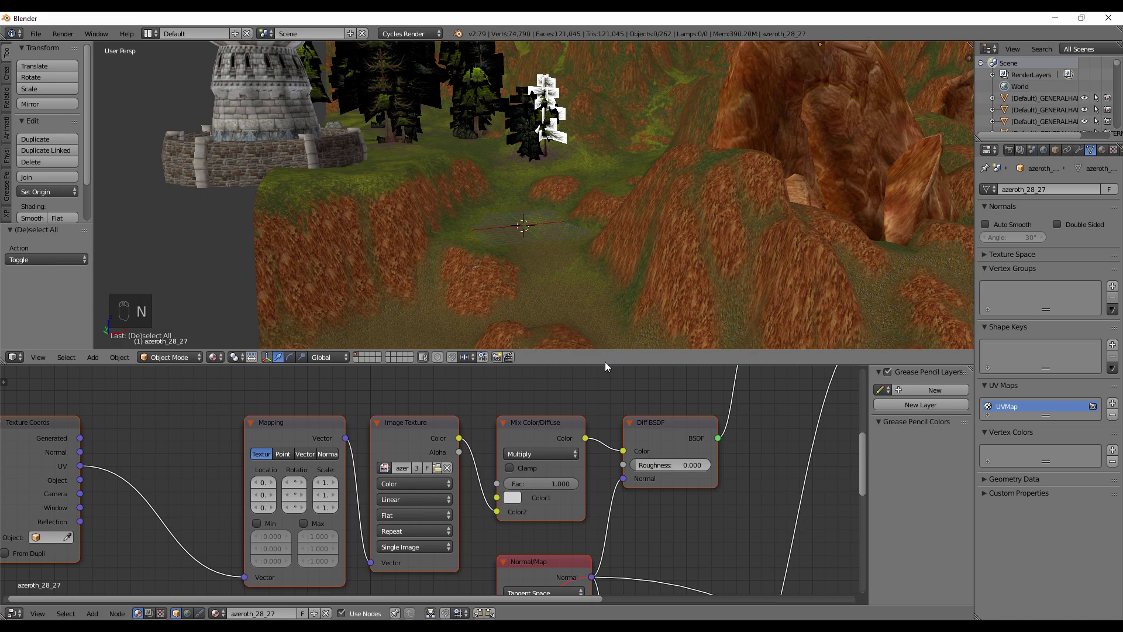
{"action": "left_click_drag", "start_coordinate": [605, 364], "coordinate": [595, 600]}
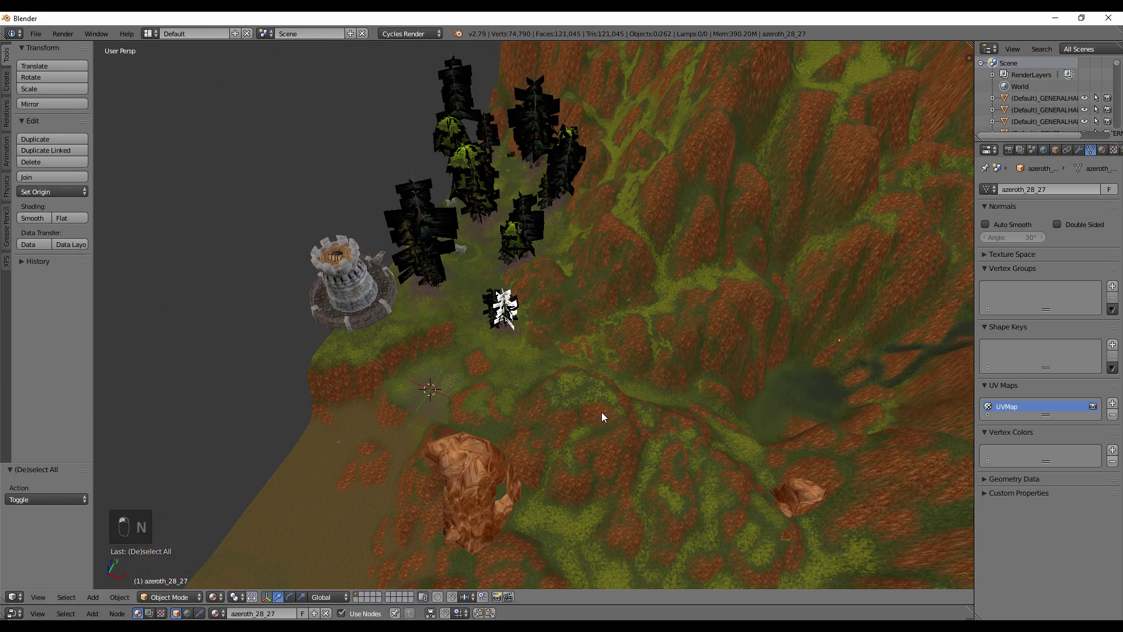